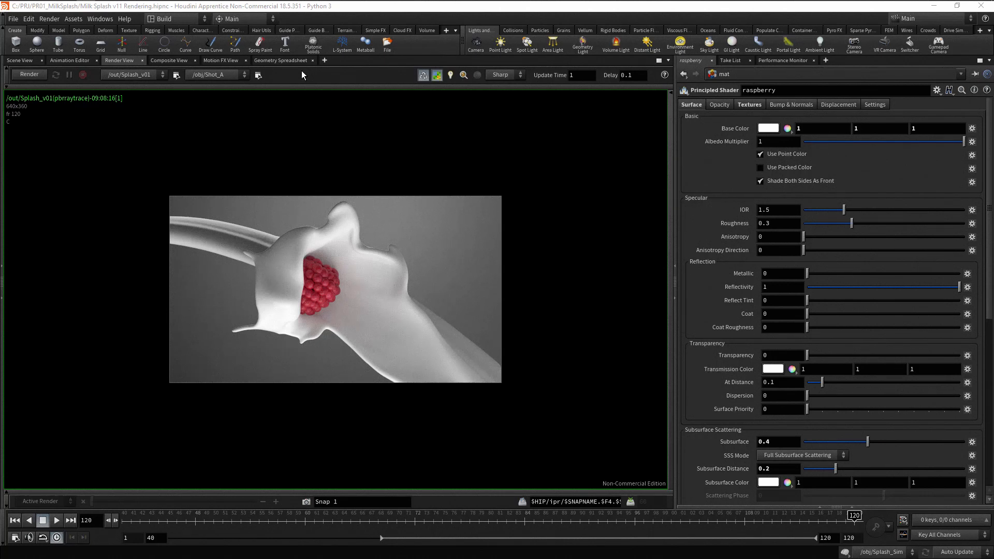
Step: Switch to the Scene View, split its pane top/bottom, and turn the lower pane into a Mantra Render View
{"action": "left_click", "coordinate": [23, 60]}
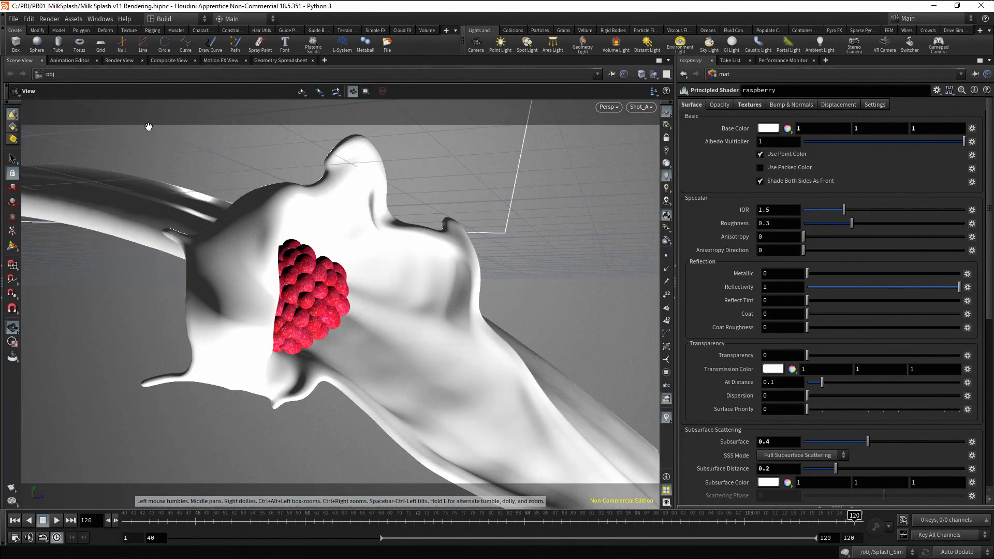
{"action": "left_click", "coordinate": [669, 60]}
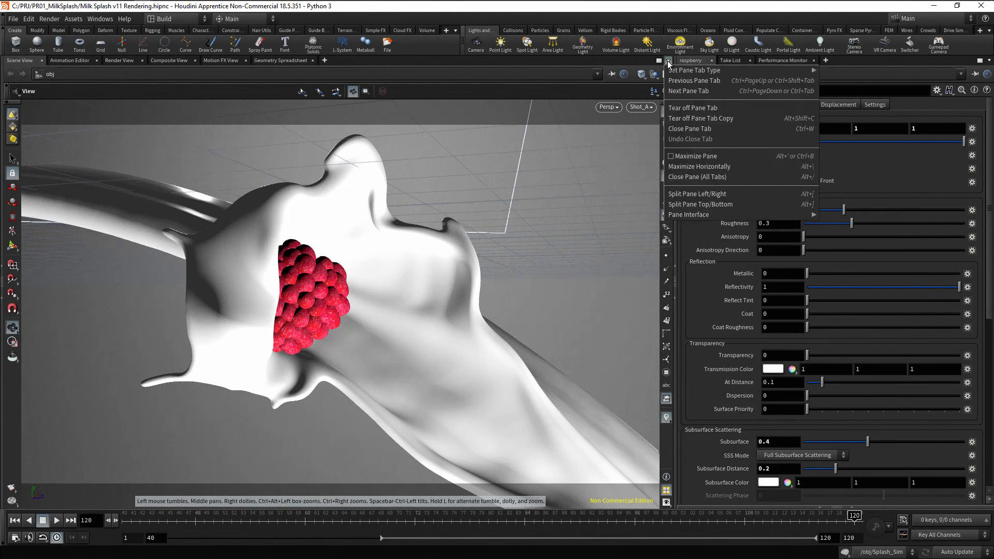
{"action": "left_click", "coordinate": [742, 204]}
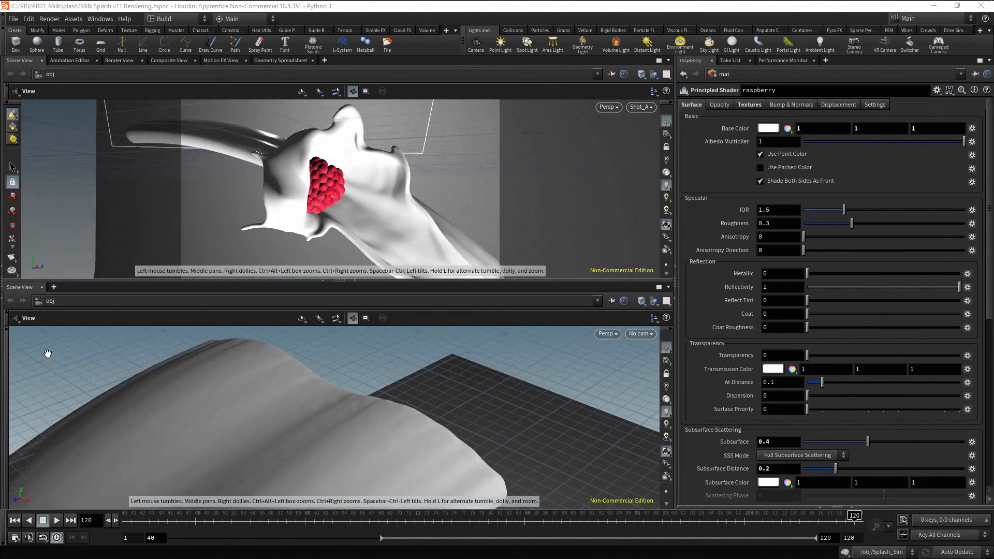
{"action": "right_click", "coordinate": [23, 293]}
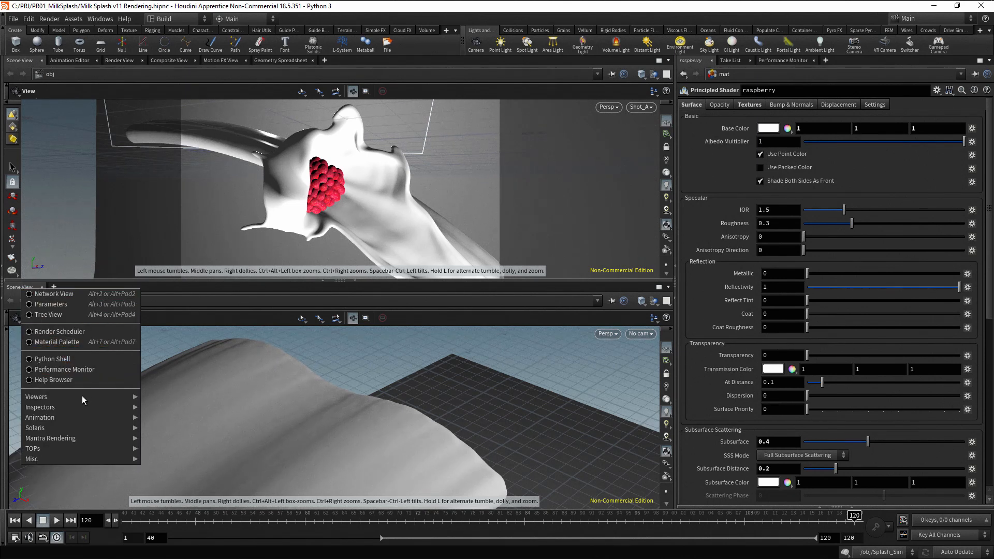
{"action": "mouse_move", "coordinate": [105, 433]}
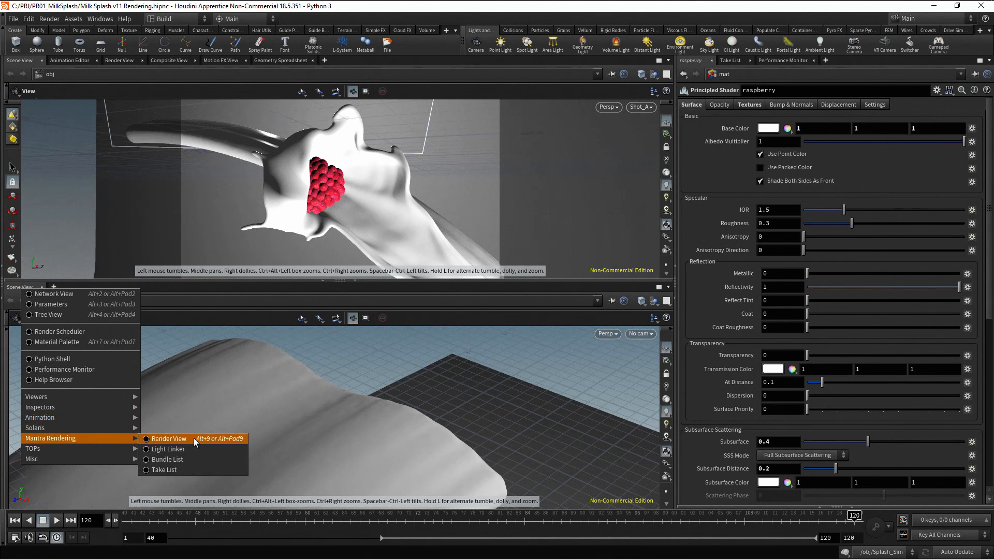
{"action": "left_click", "coordinate": [194, 438]}
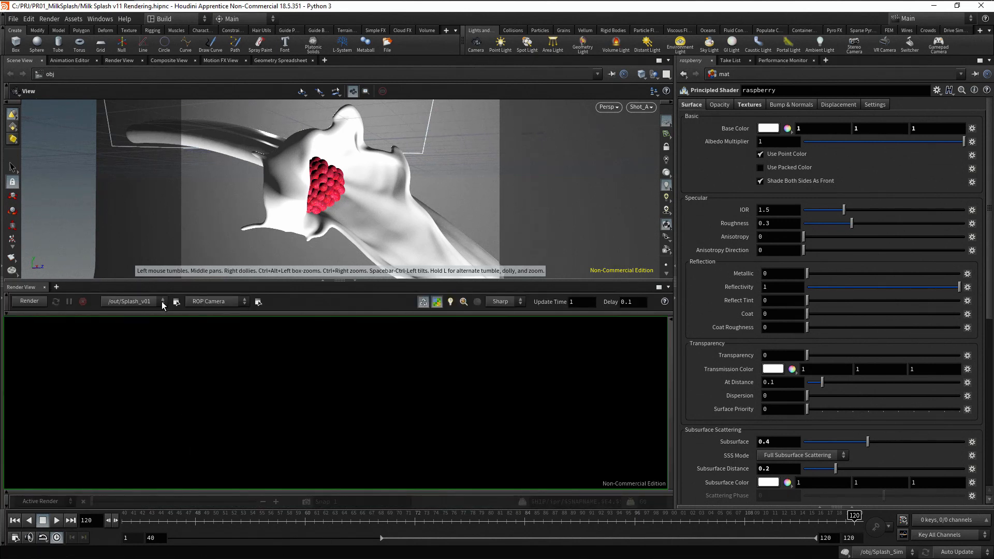
Step: Set the new Render View to render /out/Splash_v01 through the /obj/Shot_A camera
{"action": "left_click", "coordinate": [161, 302]}
{"action": "left_click", "coordinate": [138, 313]}
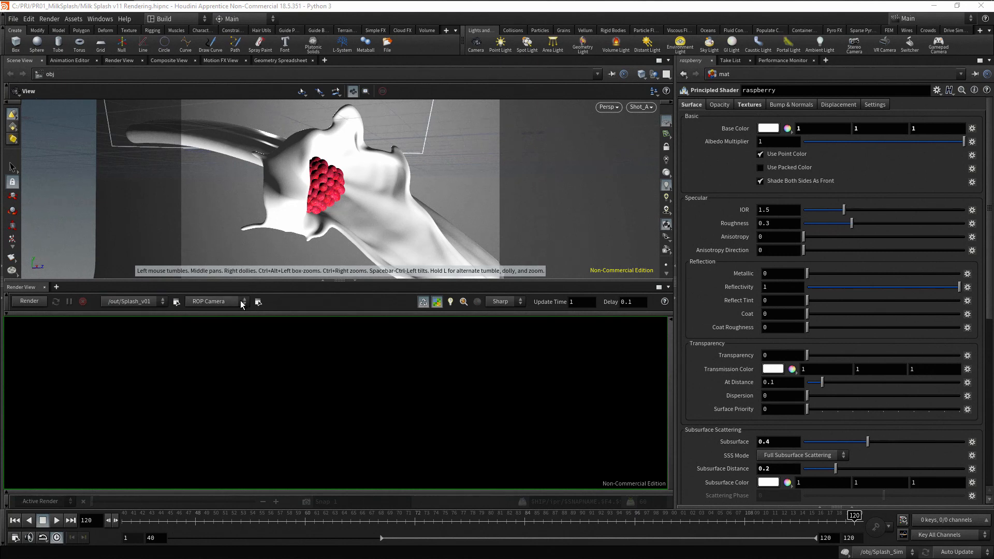
{"action": "left_click", "coordinate": [242, 301]}
{"action": "left_click", "coordinate": [227, 328]}
Step: Reveal the network editor, go to the out network, and set the Splash_v01 Mantra node's Pixel Samples to 3 by 3
{"action": "left_click", "coordinate": [852, 507]}
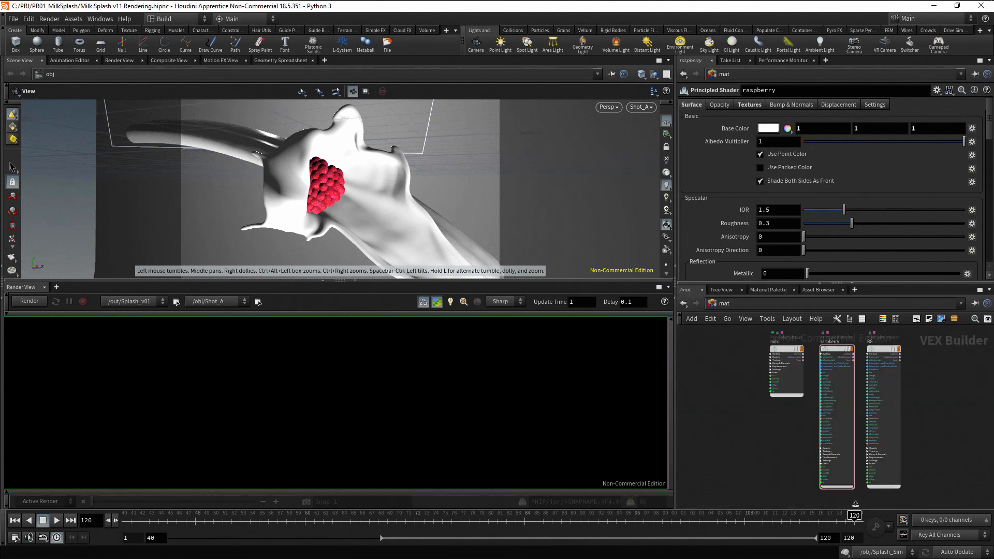
{"action": "left_click", "coordinate": [724, 303]}
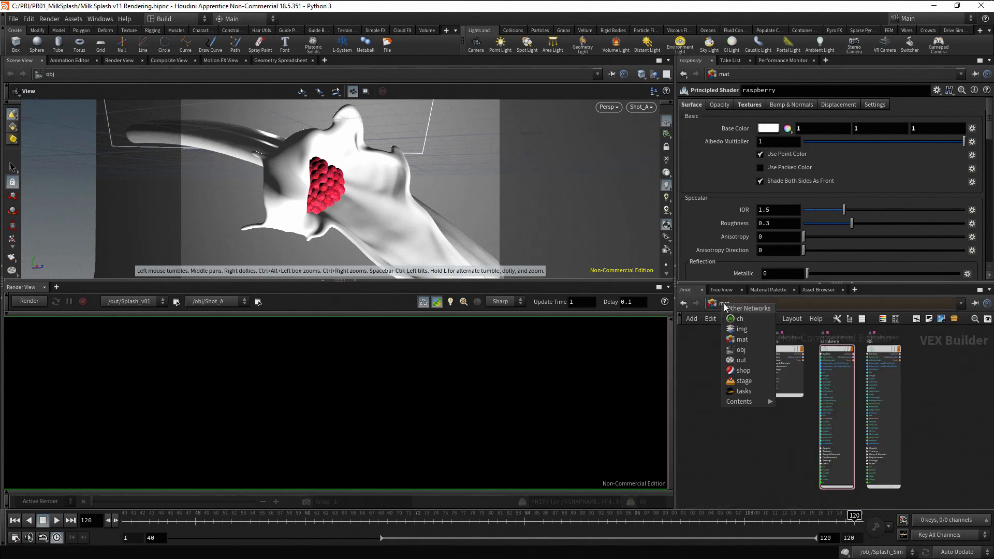
{"action": "left_click", "coordinate": [759, 359]}
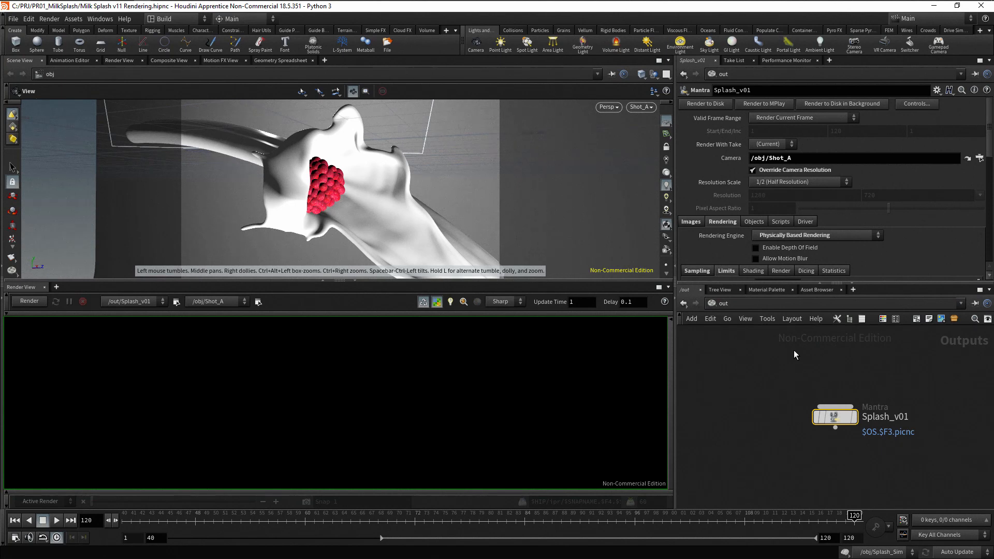
{"action": "scroll", "coordinate": [726, 222], "scroll_direction": "down", "scroll_amount": 2}
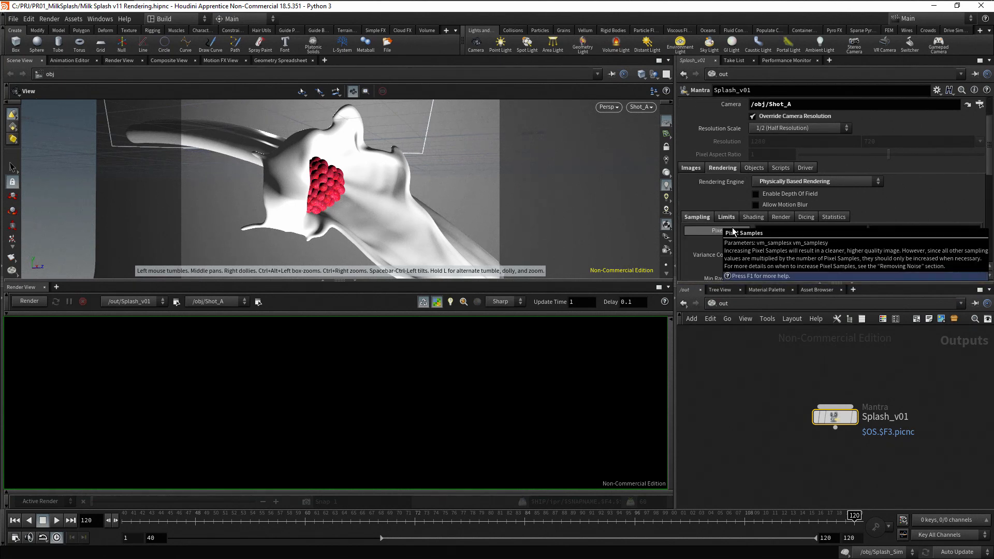
{"action": "middle_click_drag", "start_coordinate": [721, 230], "coordinate": [698, 228]}
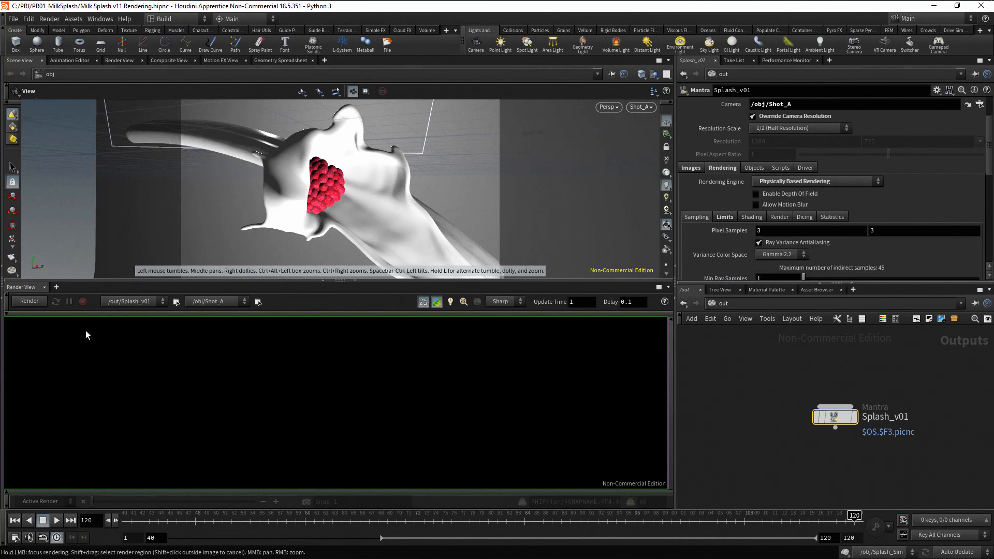
Step: Render the current frame of the splash in the Render View and store a snapshot of it
{"action": "left_click", "coordinate": [42, 301]}
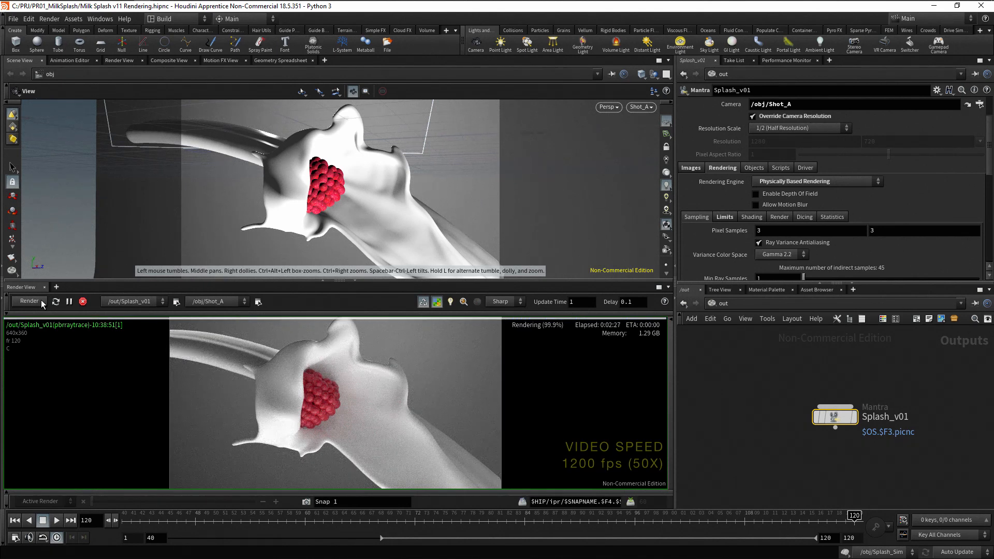
{"action": "left_click", "coordinate": [308, 502]}
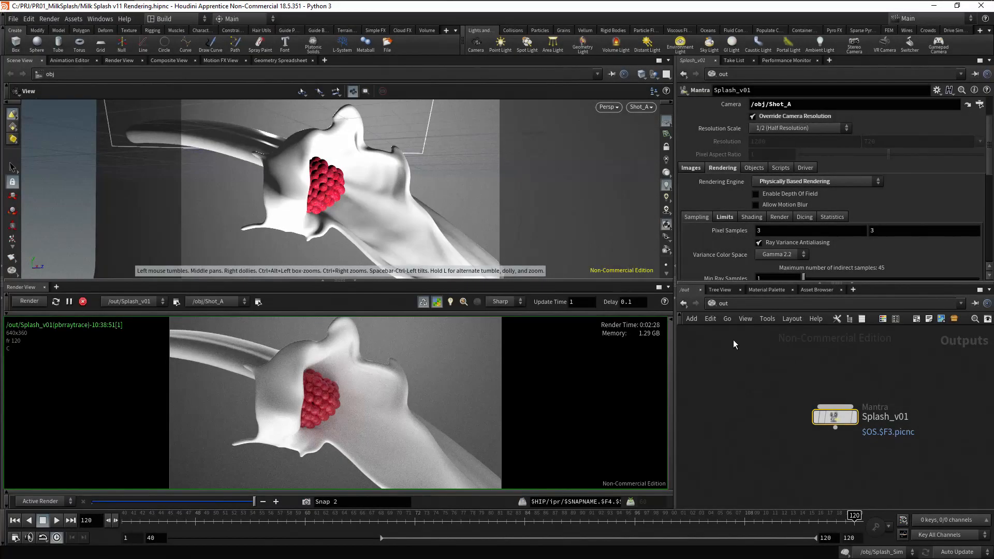
Step: Go to the obj network and move the BG node up in line with the Raspberry node
{"action": "left_click", "coordinate": [723, 304]}
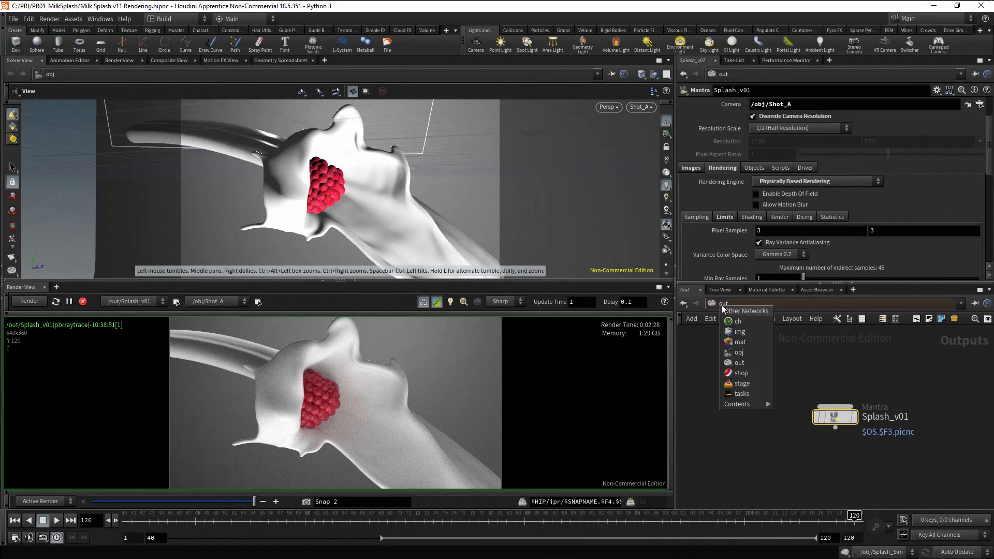
{"action": "left_click", "coordinate": [762, 351]}
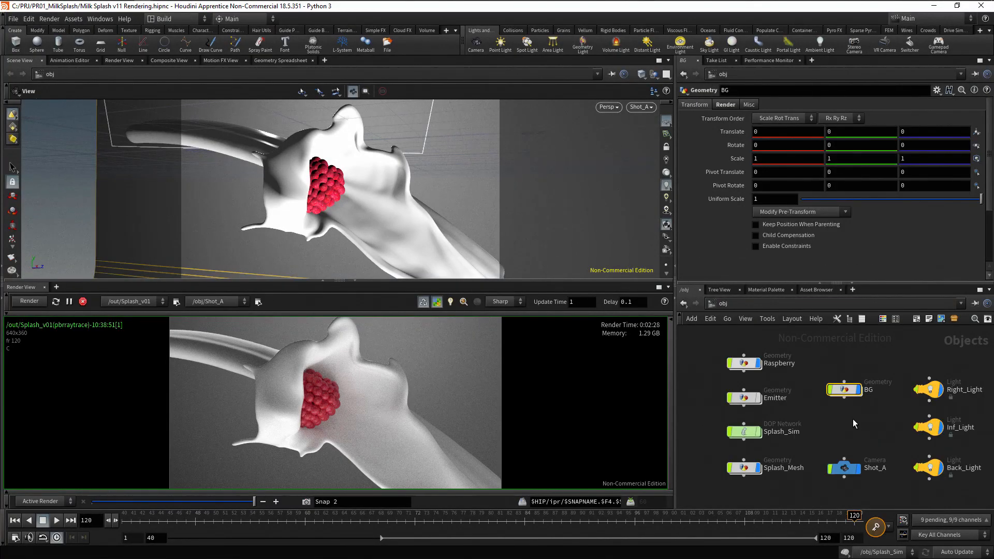
{"action": "left_click_drag", "start_coordinate": [846, 389], "coordinate": [847, 363]}
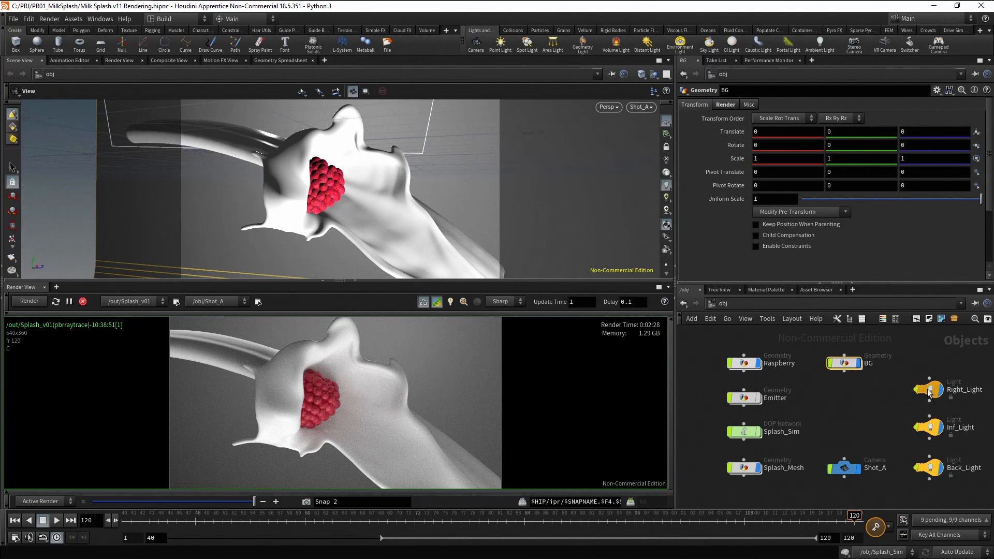
Step: Duplicate the Right_Light node into the gap below BG and rename the copy Fill_Light
{"action": "left_click_drag", "start_coordinate": [929, 394], "coordinate": [846, 398], "text": "alt"}
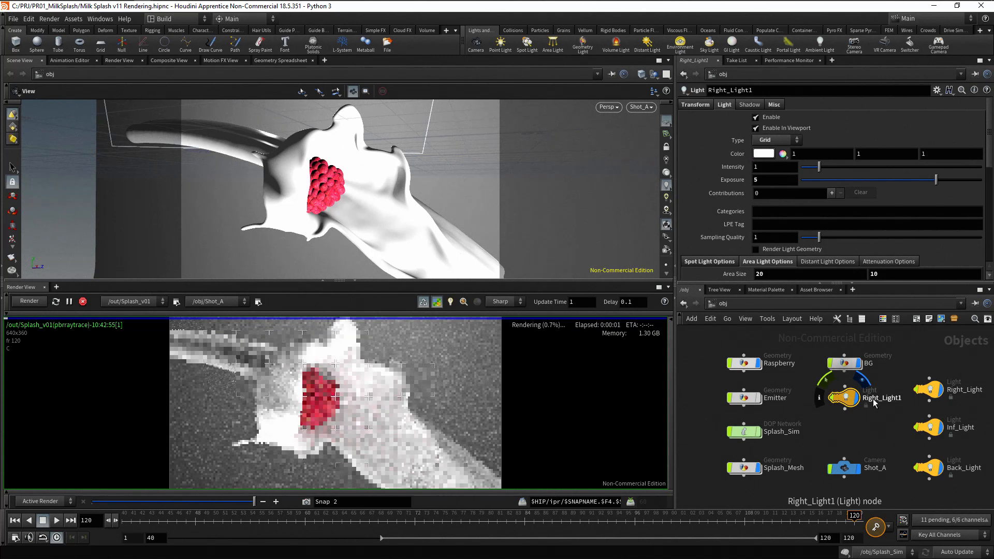
{"action": "double_click", "coordinate": [875, 398]}
{"action": "type", "text": "Fill_L"}
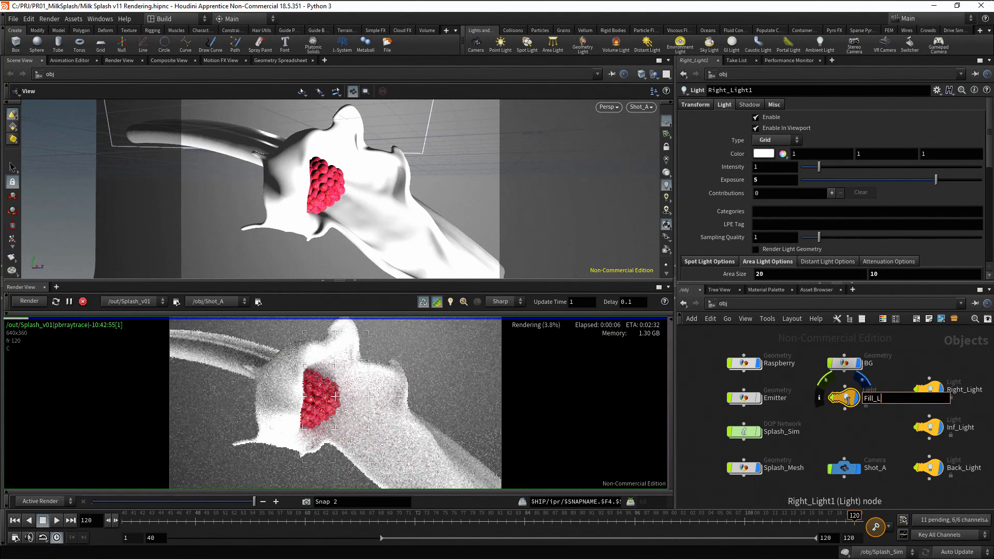
{"action": "type", "text": "ight"}
{"action": "key", "text": "Return"}
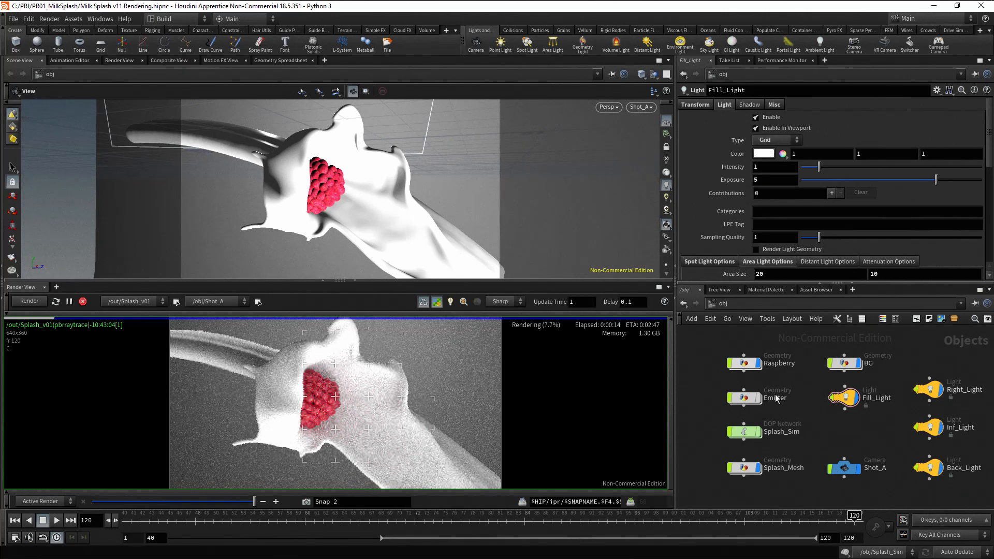
Step: Arrange the viewport as two views side by side and look through Fill_Light in the view beside Shot_A
{"action": "left_click", "coordinate": [670, 77]}
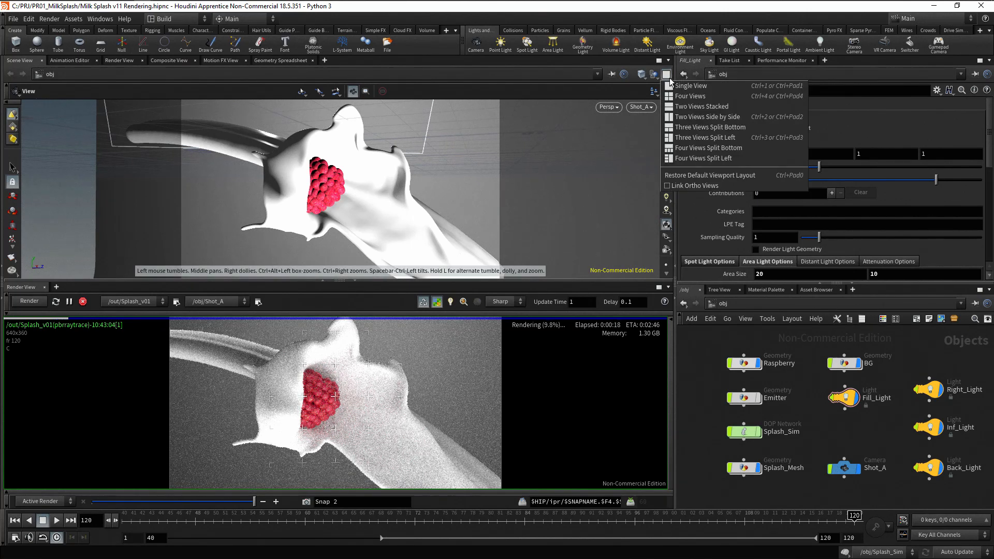
{"action": "left_click", "coordinate": [744, 116]}
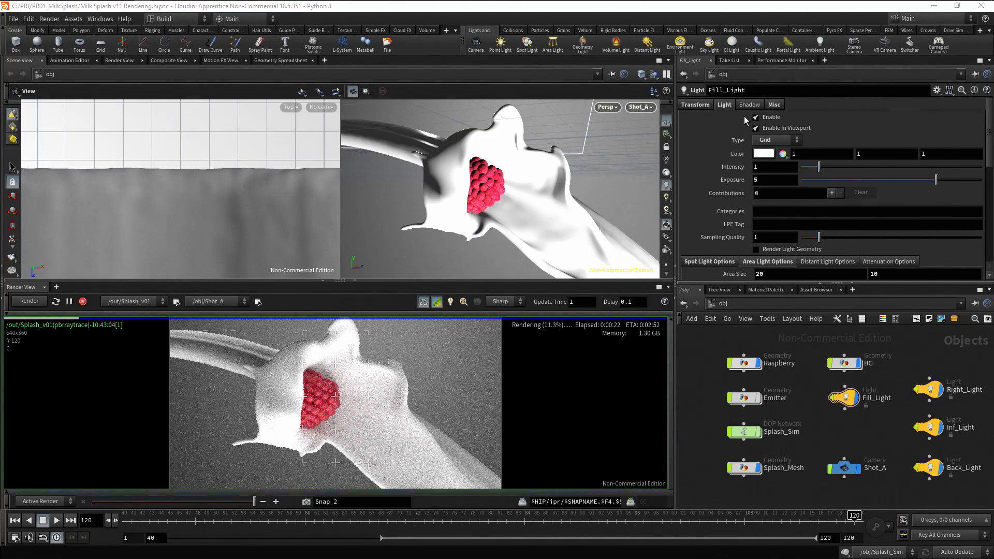
{"action": "left_click", "coordinate": [331, 107]}
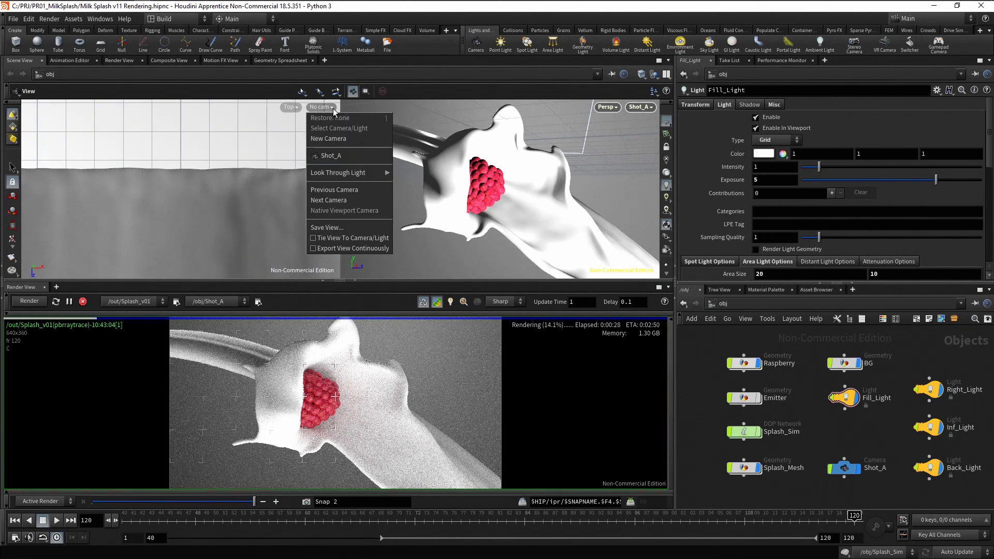
{"action": "mouse_move", "coordinate": [344, 173]}
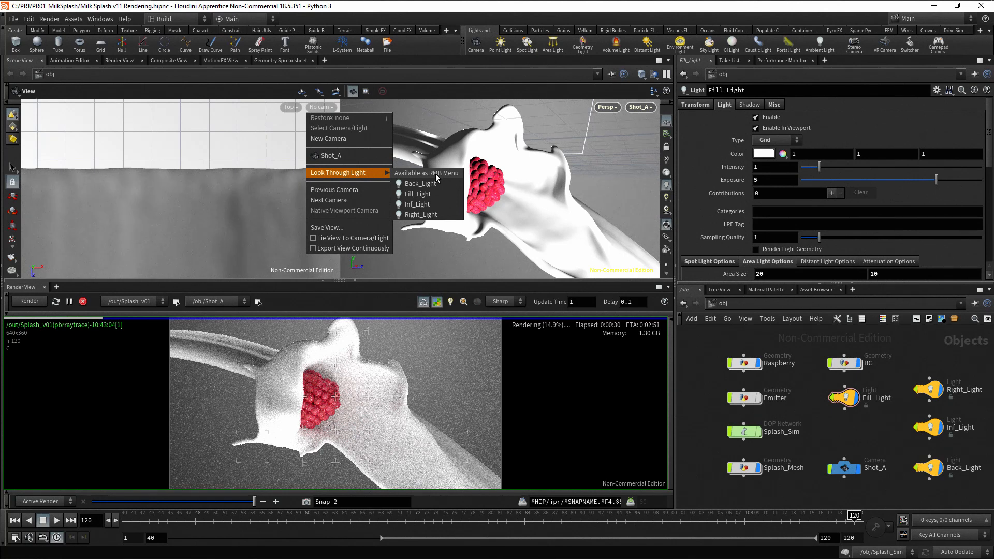
{"action": "left_click", "coordinate": [438, 194]}
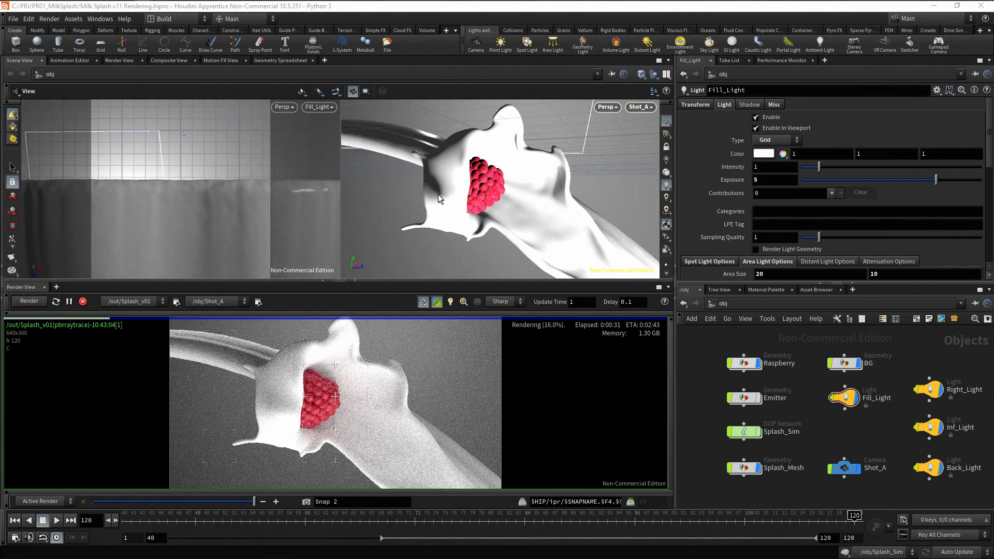
Step: Lock the light and camera to the view and reposition Fill_Light so it lights the milk splash from the rear stream side
{"action": "left_click", "coordinate": [670, 150]}
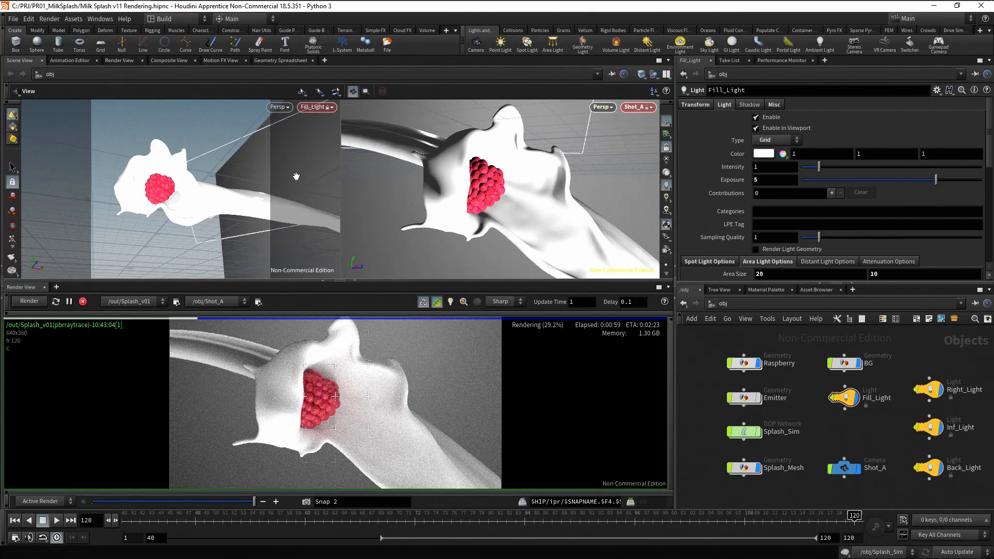
{"action": "left_click_drag", "start_coordinate": [168, 191], "coordinate": [198, 198]}
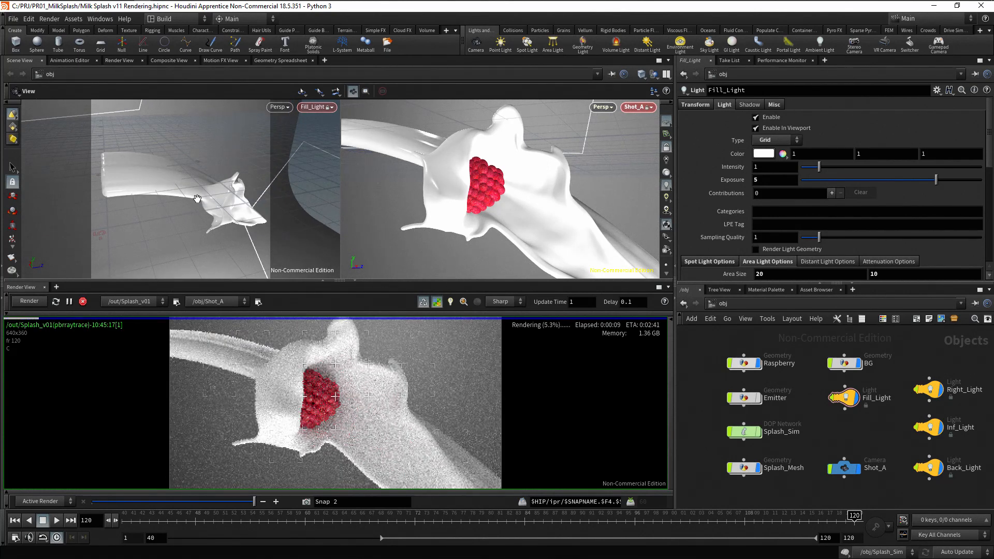
Step: Try an exposure of 6 on Fill_Light, and lower it to 5.5
{"action": "left_click", "coordinate": [757, 180]}
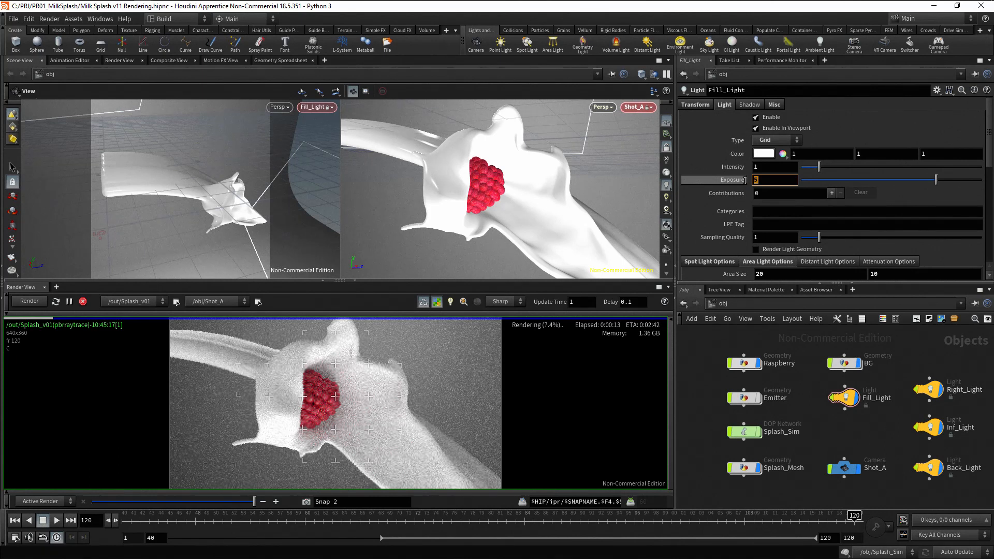
{"action": "type", "text": "6"}
{"action": "key", "text": "Return"}
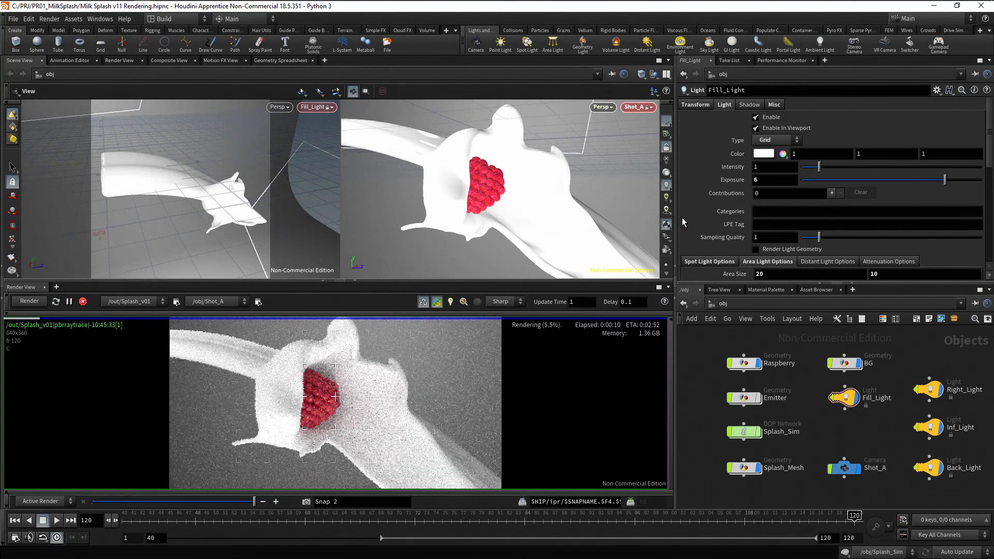
{"action": "left_click", "coordinate": [752, 181]}
{"action": "type", "text": "5.5"}
{"action": "key", "text": "Return"}
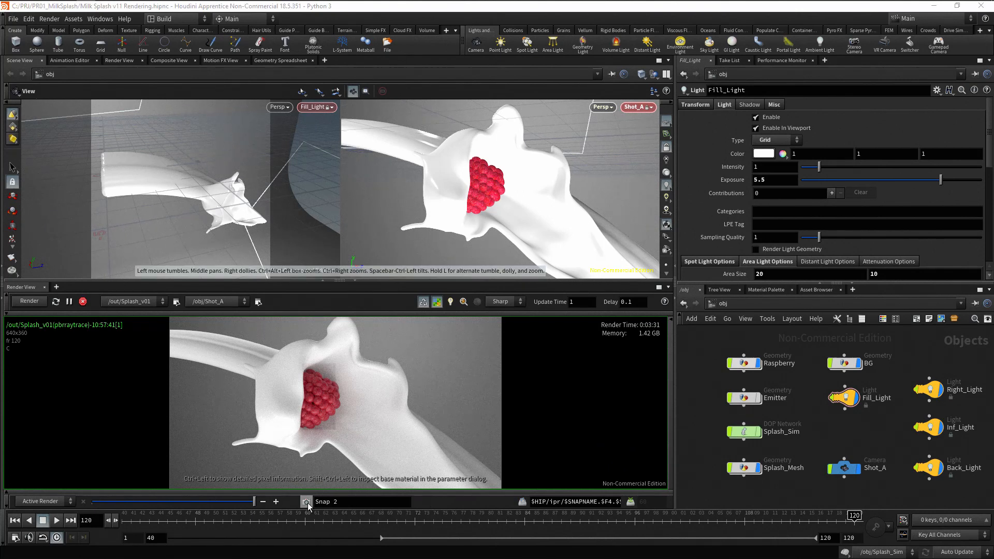
Step: Store a snapshot of the fill-lit render and blend between it and the earlier snapshot to compare the lighting
{"action": "left_click", "coordinate": [308, 502]}
{"action": "mouse_move", "coordinate": [228, 501]}
{"action": "left_mouse_down"}
{"action": "mouse_move", "coordinate": [110, 502]}
{"action": "mouse_move", "coordinate": [244, 505]}
{"action": "left_mouse_up"}
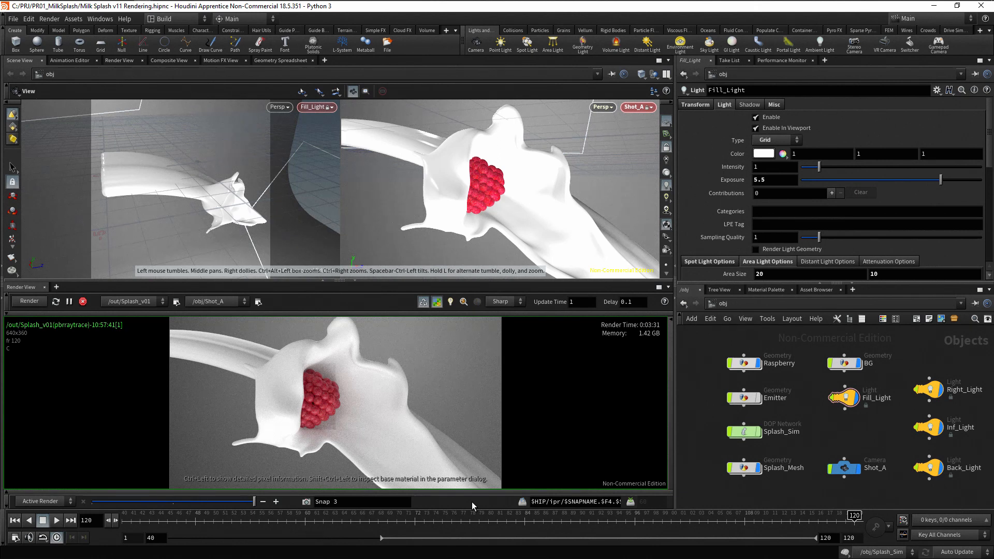
Step: Turn off preview mode in the Render View and set Fill_Light's exposure to 5
{"action": "left_click", "coordinate": [437, 302]}
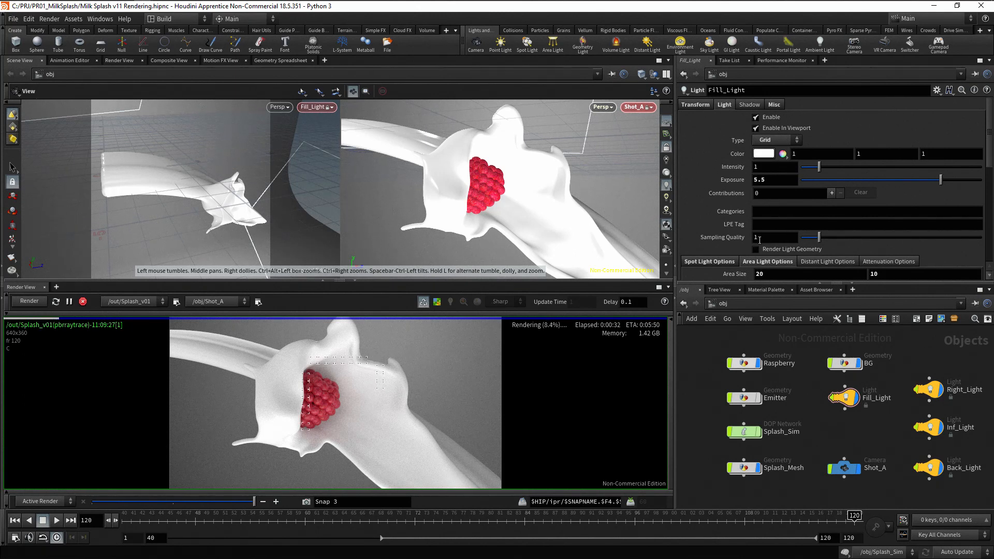
{"action": "left_click_drag", "start_coordinate": [771, 180], "coordinate": [741, 180]}
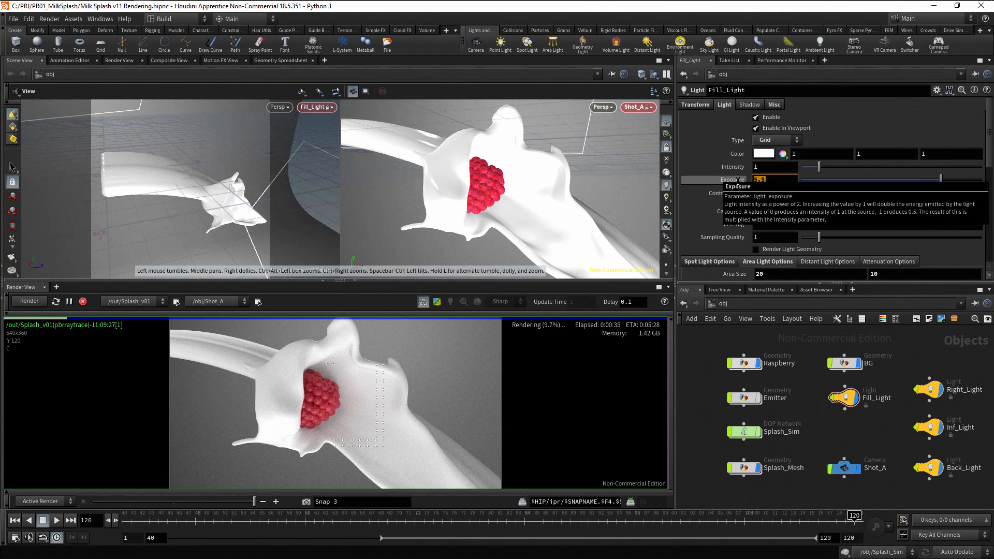
{"action": "type", "text": "5"}
{"action": "key", "text": "Return"}
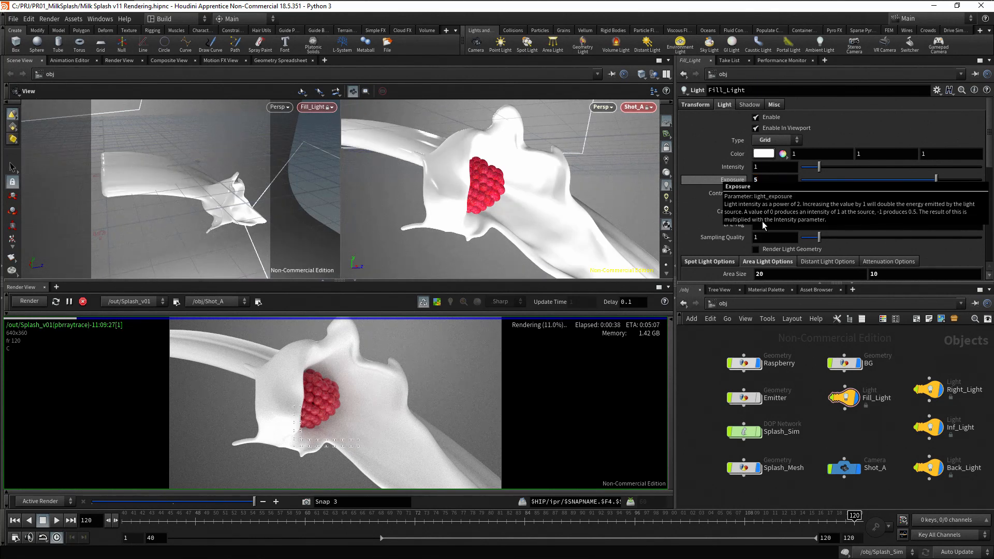
Step: Set Inf_Light's exposure to 5.5 and compare a stored snapshot of the new render with the earlier one
{"action": "left_click", "coordinate": [930, 427]}
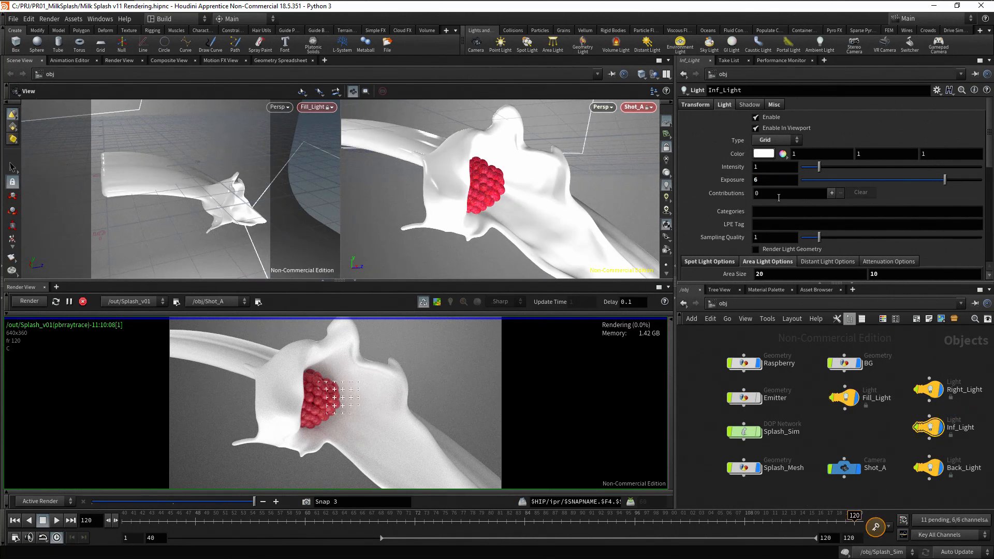
{"action": "left_click", "coordinate": [755, 180]}
{"action": "type", "text": "5.5"}
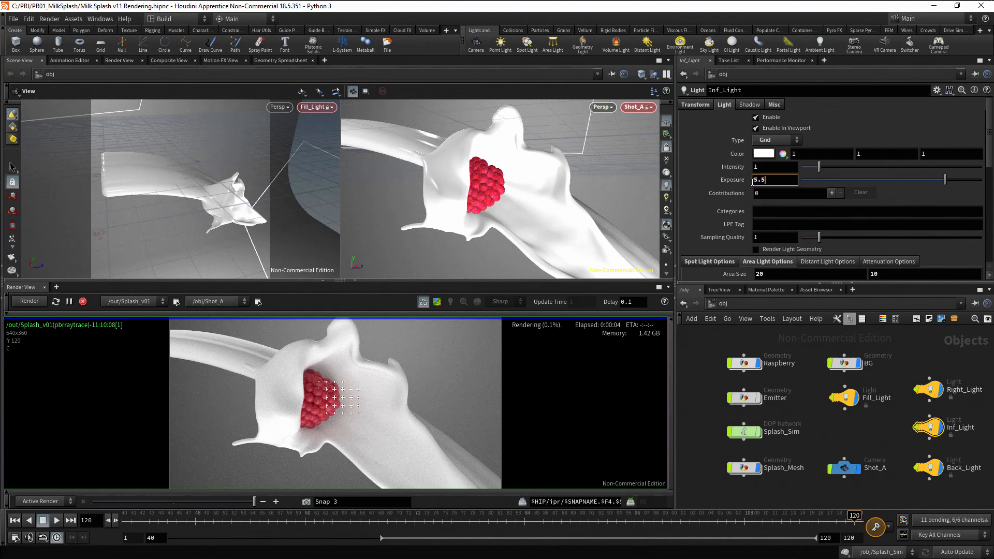
{"action": "key", "text": "Return"}
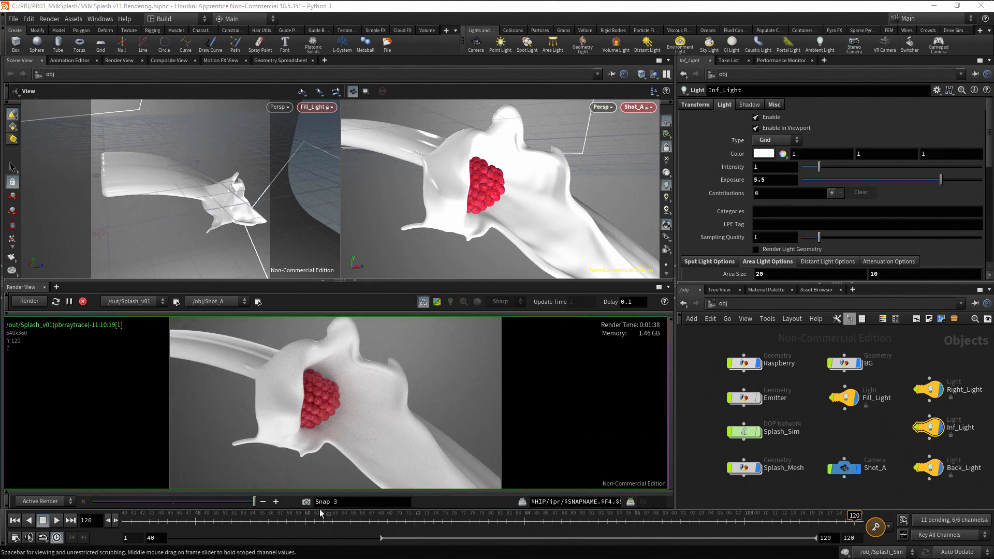
{"action": "left_click", "coordinate": [307, 502]}
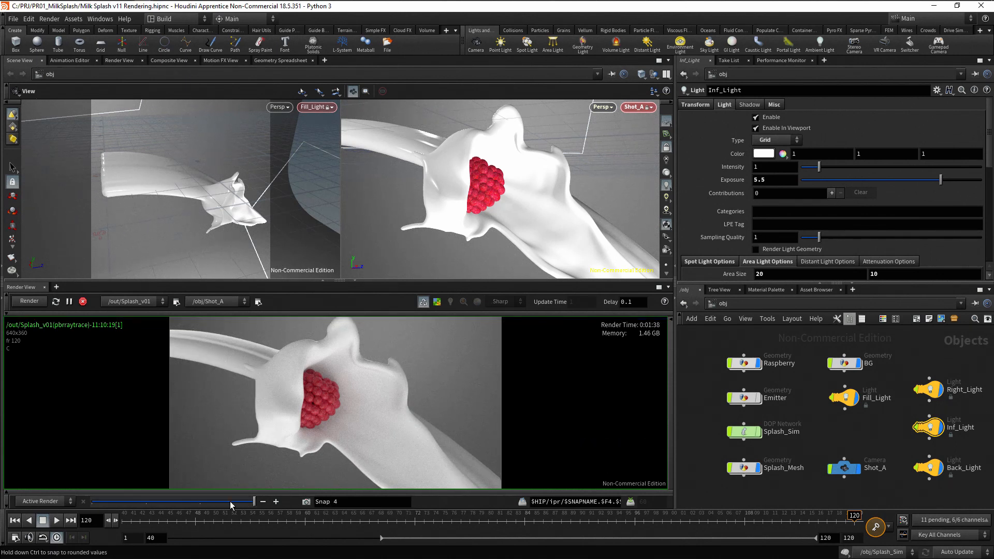
{"action": "left_click_drag", "start_coordinate": [232, 505], "coordinate": [201, 505]}
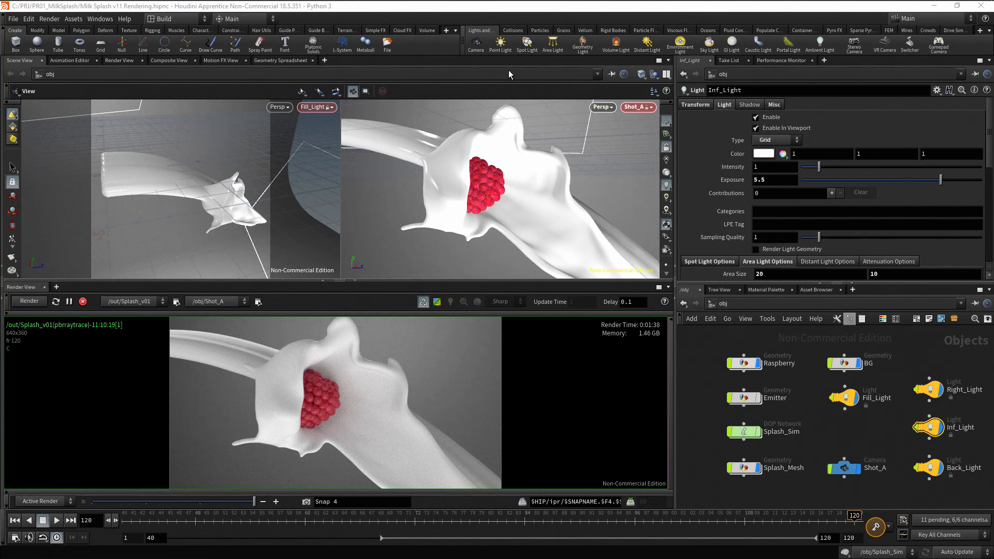
Step: Add a spot light beside the raspberry, place its node below Fill_Light, and rename it Spot_BG
{"action": "left_click", "coordinate": [532, 50]}
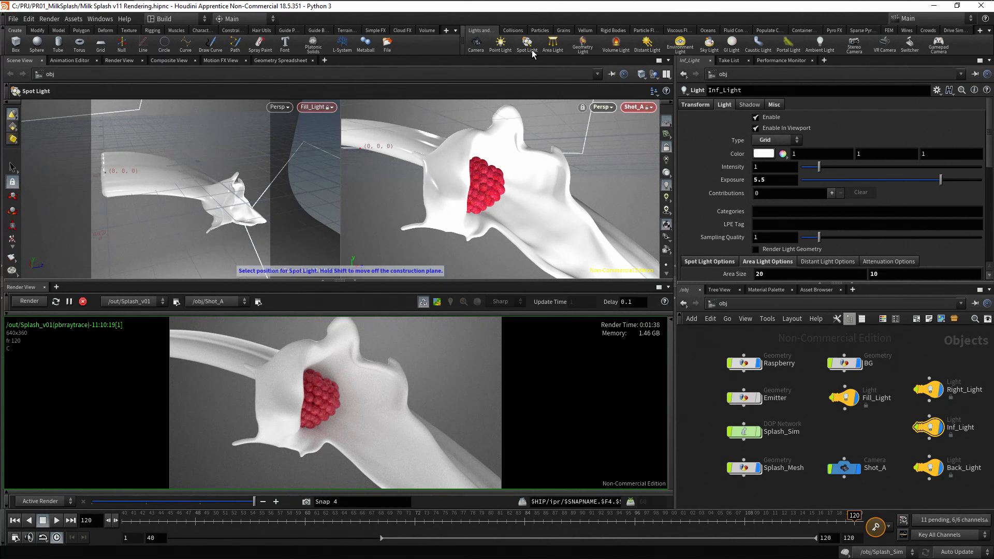
{"action": "left_click", "coordinate": [511, 201]}
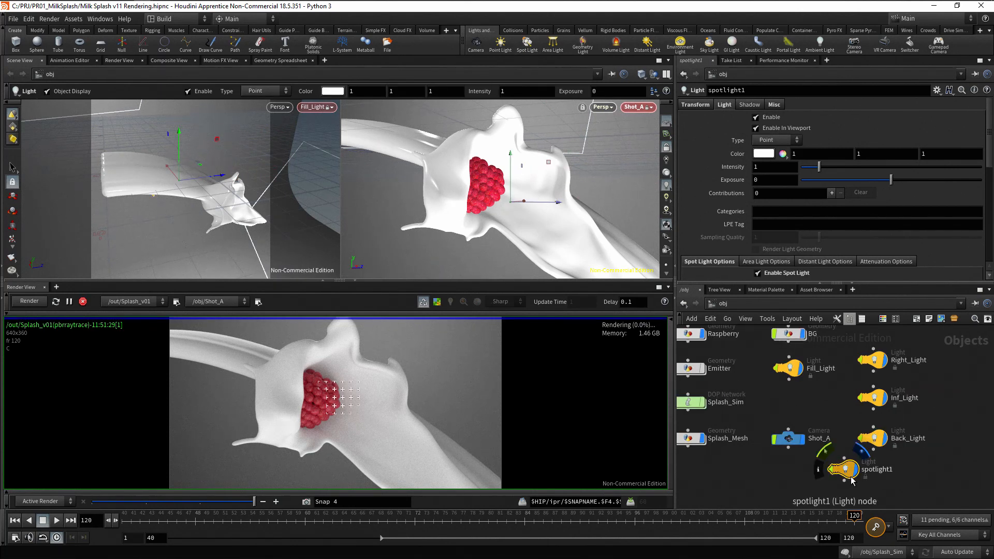
{"action": "left_click_drag", "start_coordinate": [854, 474], "coordinate": [806, 403]}
{"action": "double_click", "coordinate": [823, 403]}
{"action": "type", "text": "Spot"}
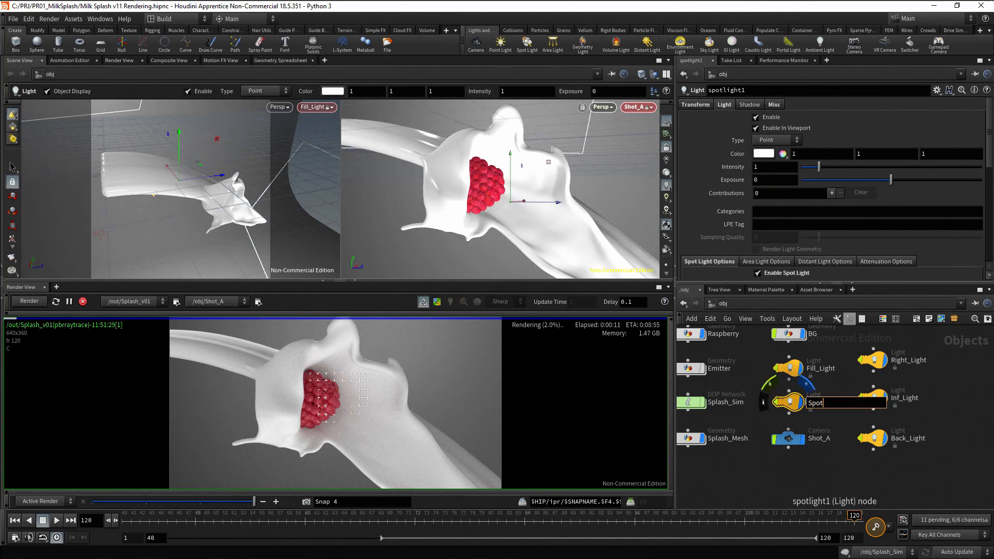
{"action": "type", "text": "_BG"}
{"action": "key", "text": "Return"}
{"action": "key", "text": "h"}
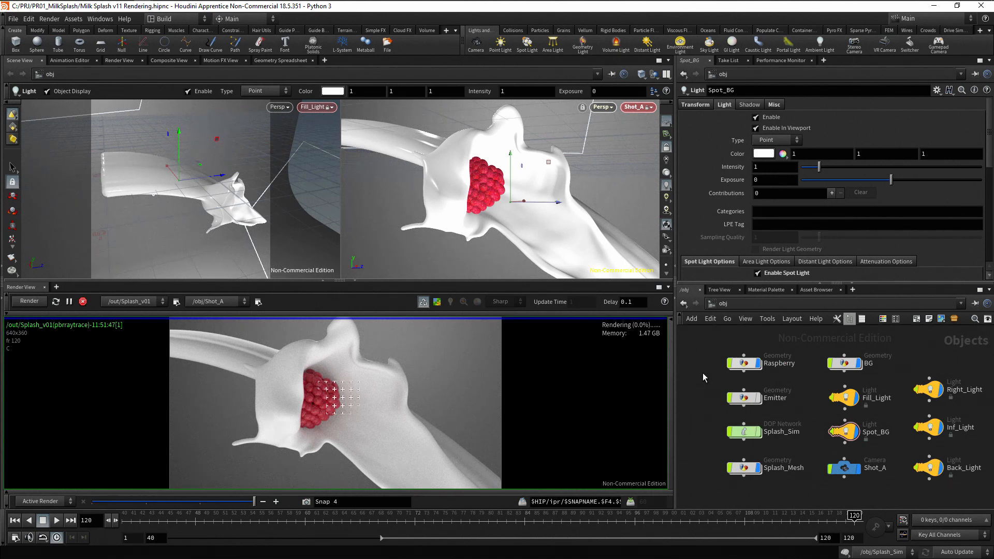
Step: Look through Spot_BG in the viewport showing Fill_Light's view, and turn on preview mode in the Render View
{"action": "left_click", "coordinate": [316, 106]}
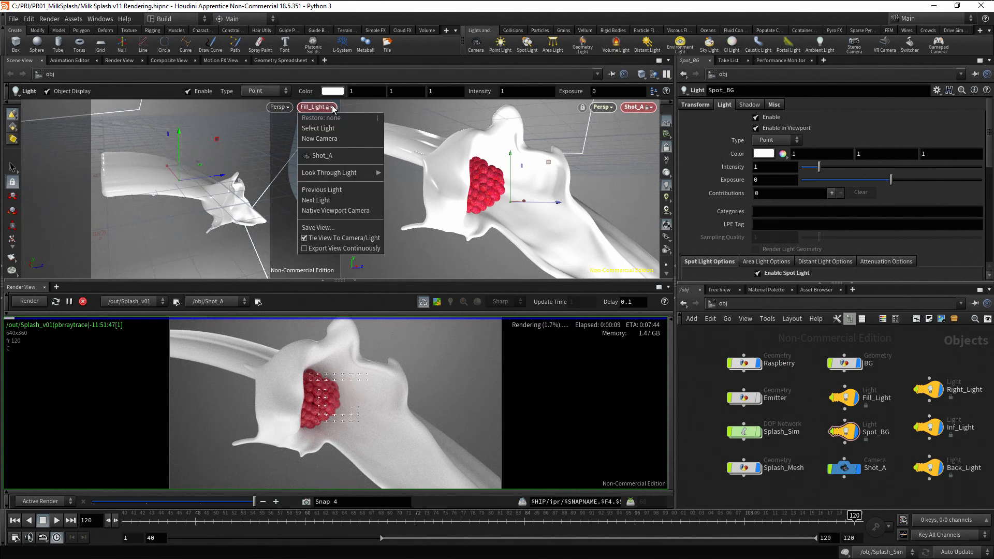
{"action": "mouse_move", "coordinate": [336, 175]}
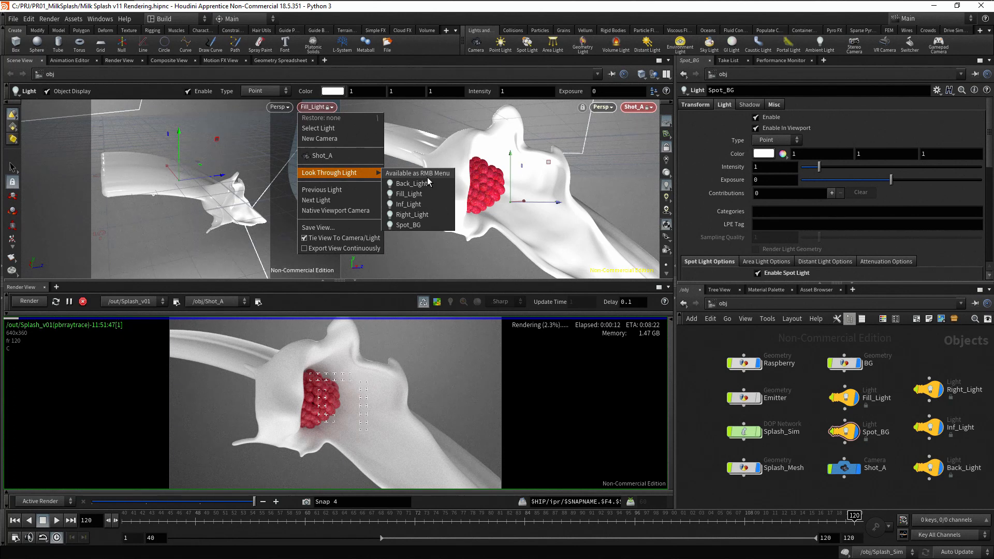
{"action": "left_click", "coordinate": [428, 224]}
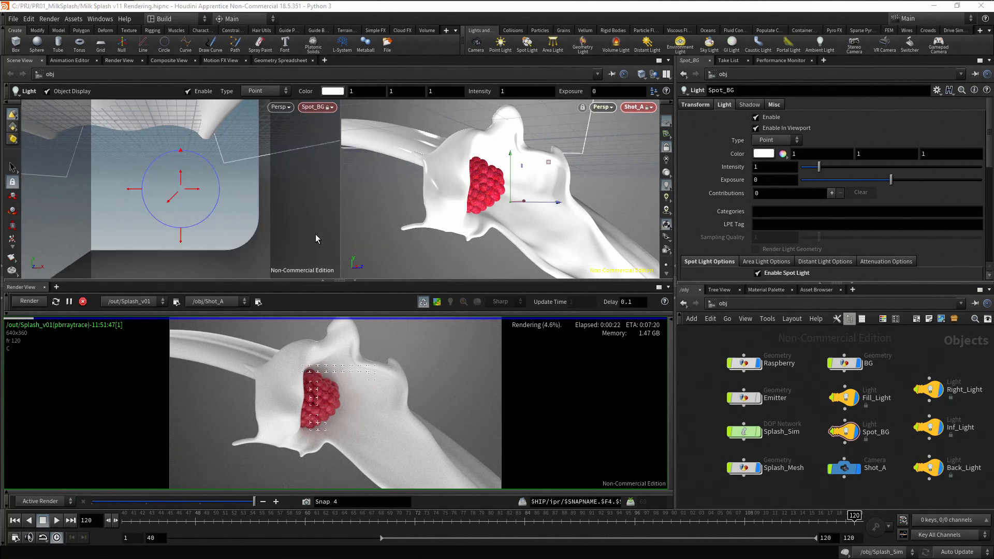
{"action": "left_click", "coordinate": [437, 305]}
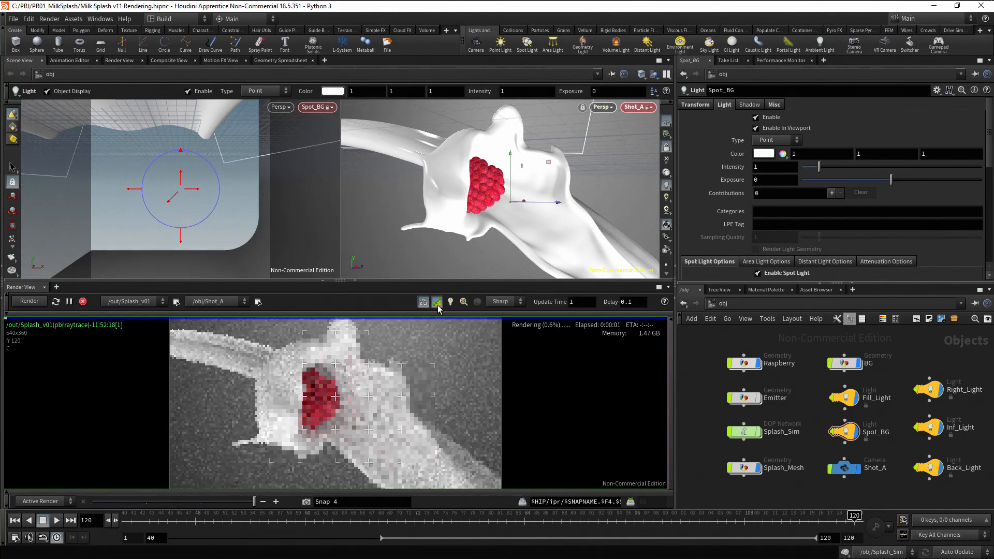
Step: Aim Spot_BG at the background behind the milk splash and set its exposure to 5
{"action": "key", "text": "space"}
{"action": "left_click_drag", "start_coordinate": [214, 188], "coordinate": [174, 188]}
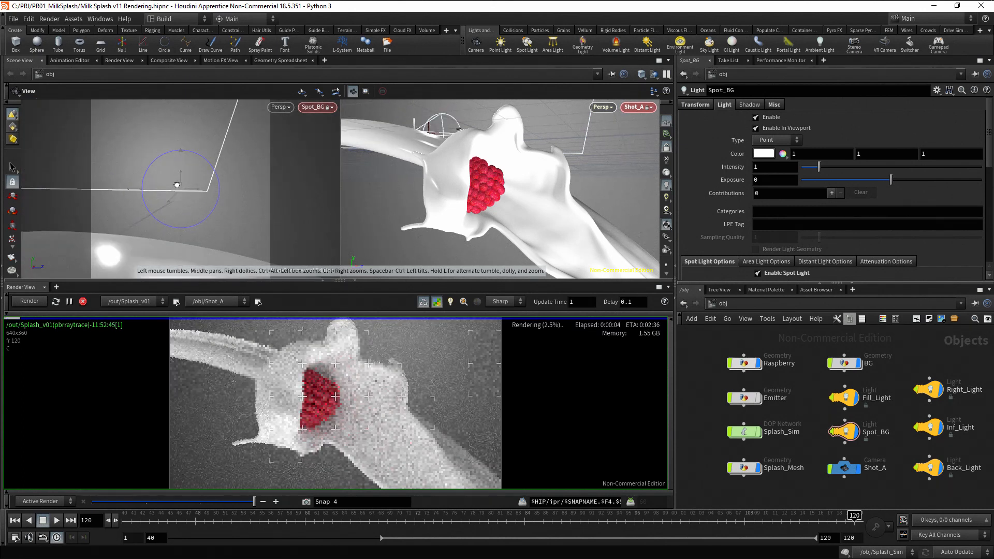
{"action": "key", "text": "Return"}
{"action": "left_click", "coordinate": [847, 433]}
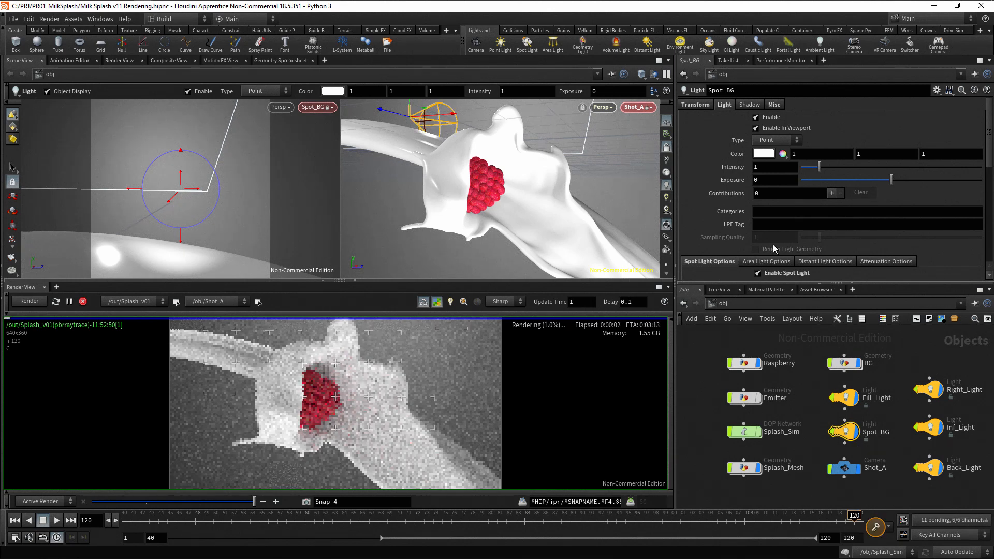
{"action": "left_click", "coordinate": [761, 180]}
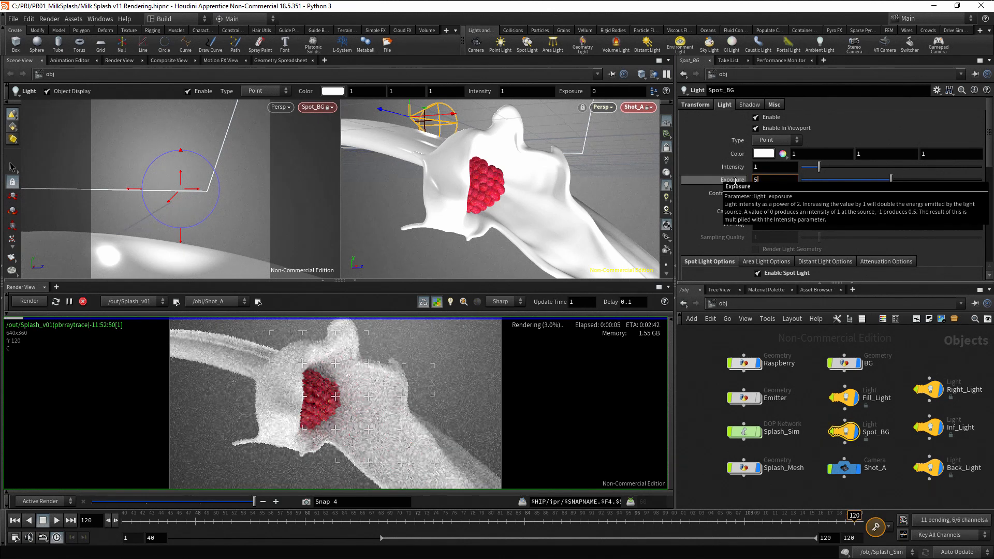
{"action": "type", "text": "5"}
{"action": "key", "text": "Return"}
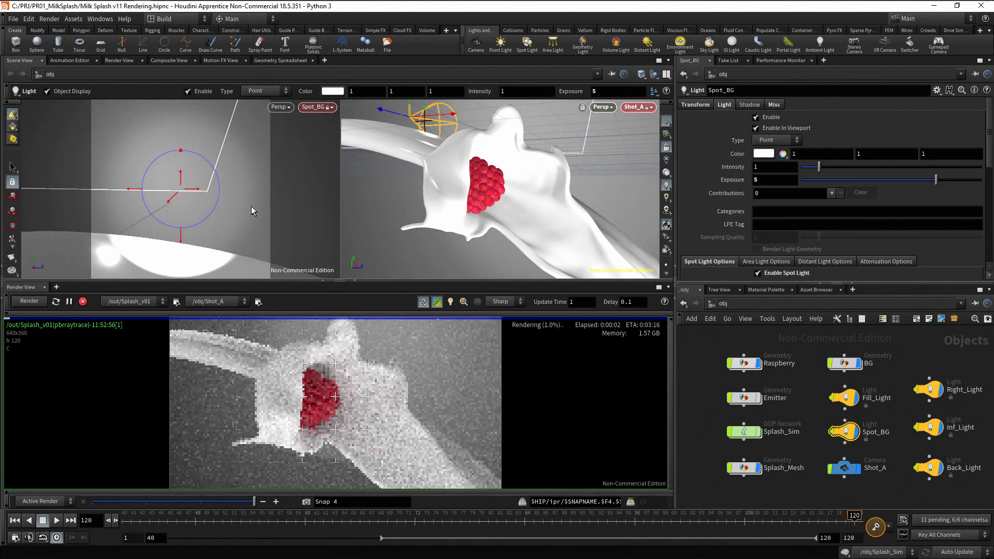
Step: Reposition Spot_BG in front of the backdrop and raise its exposure to 8
{"action": "scroll", "coordinate": [232, 208], "scroll_direction": "down", "scroll_amount": 3}
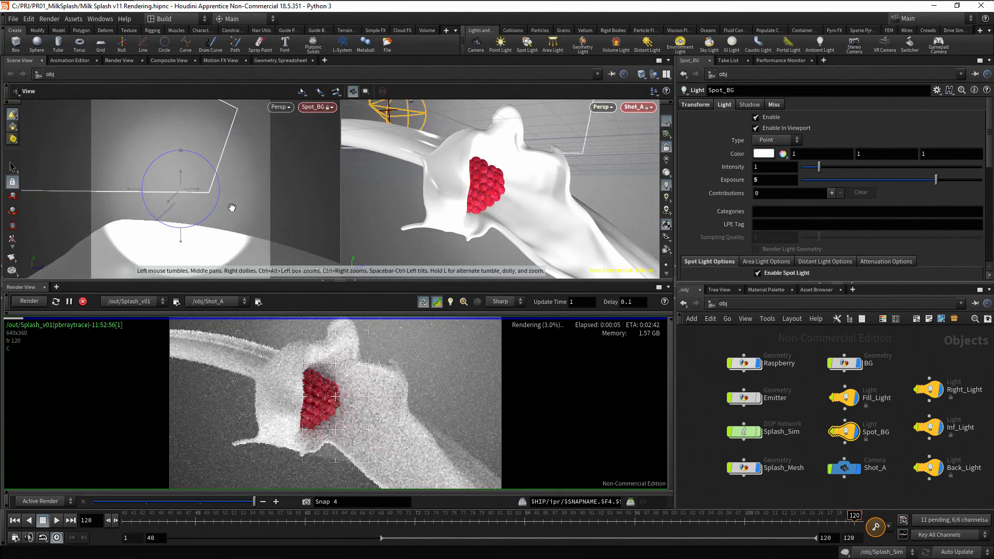
{"action": "middle_click_drag", "start_coordinate": [232, 204], "coordinate": [192, 213]}
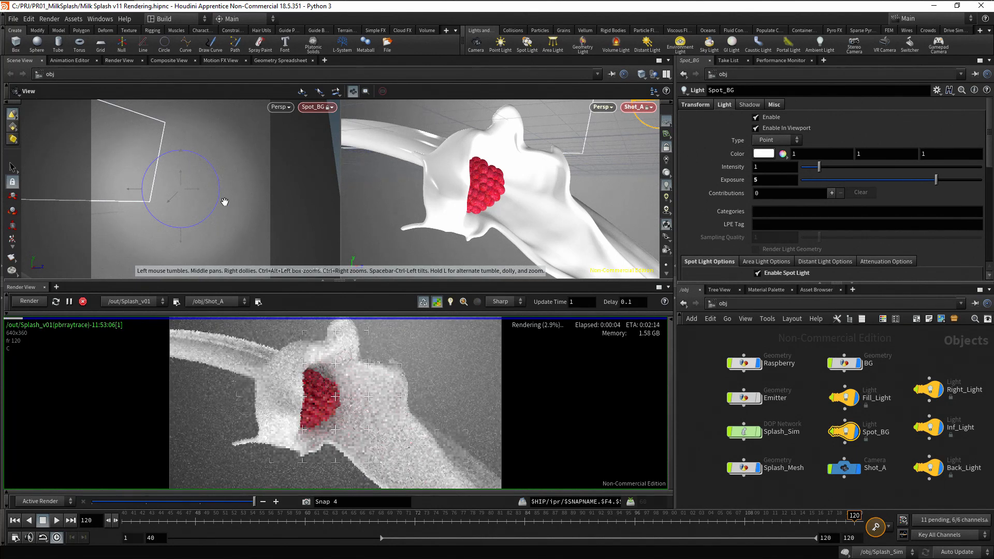
{"action": "mouse_move", "coordinate": [224, 202]}
{"action": "middle_mouse_down"}
{"action": "mouse_move", "coordinate": [256, 209]}
{"action": "mouse_move", "coordinate": [238, 210]}
{"action": "middle_mouse_up"}
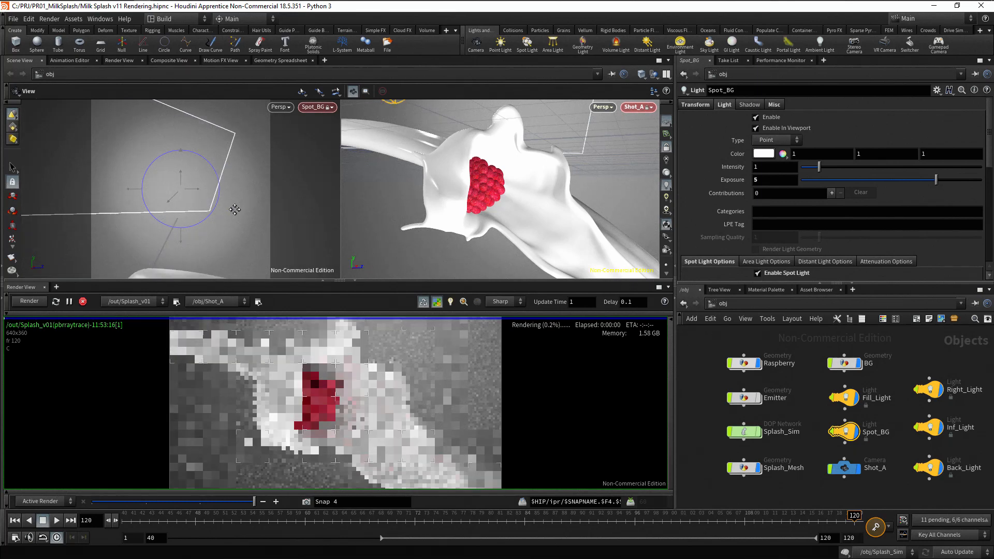
{"action": "type", "text": "8"}
{"action": "key", "text": "Return"}
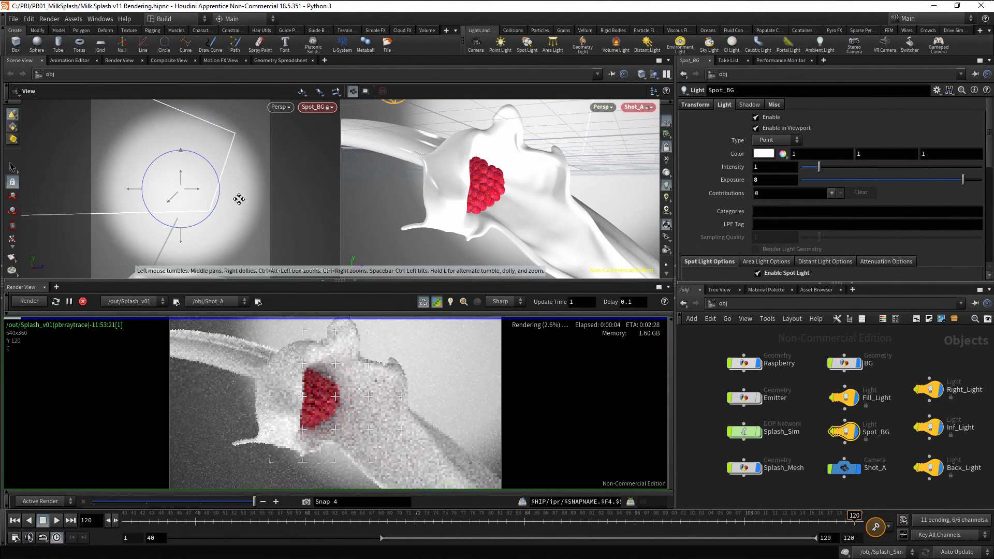
{"action": "mouse_move", "coordinate": [239, 200]}
{"action": "middle_mouse_down"}
{"action": "mouse_move", "coordinate": [231, 201]}
{"action": "mouse_move", "coordinate": [243, 191]}
{"action": "middle_mouse_up"}
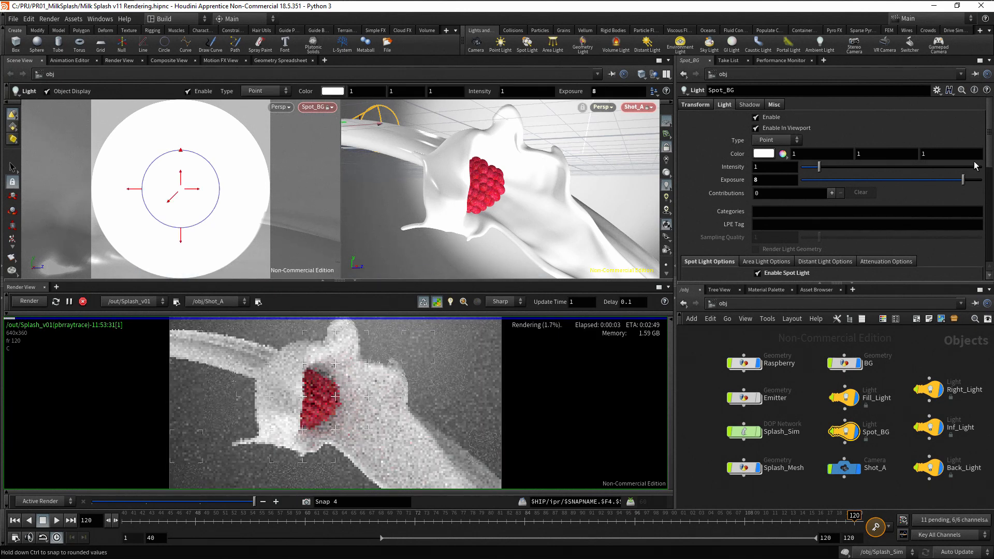
Step: Set Spot_BG's cone angle to 30 and its cone delta to 20
{"action": "scroll", "coordinate": [738, 205], "scroll_direction": "down", "scroll_amount": 4}
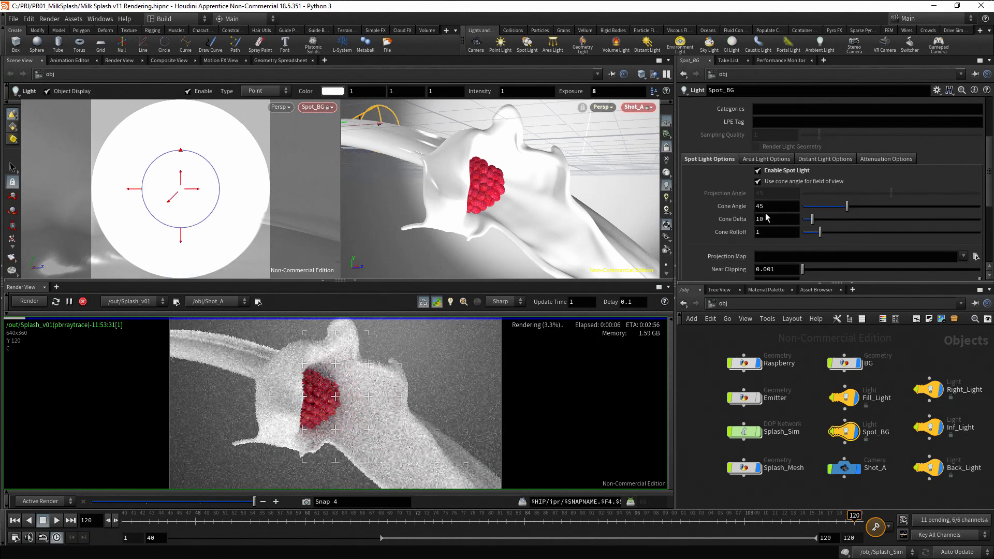
{"action": "left_click", "coordinate": [770, 205]}
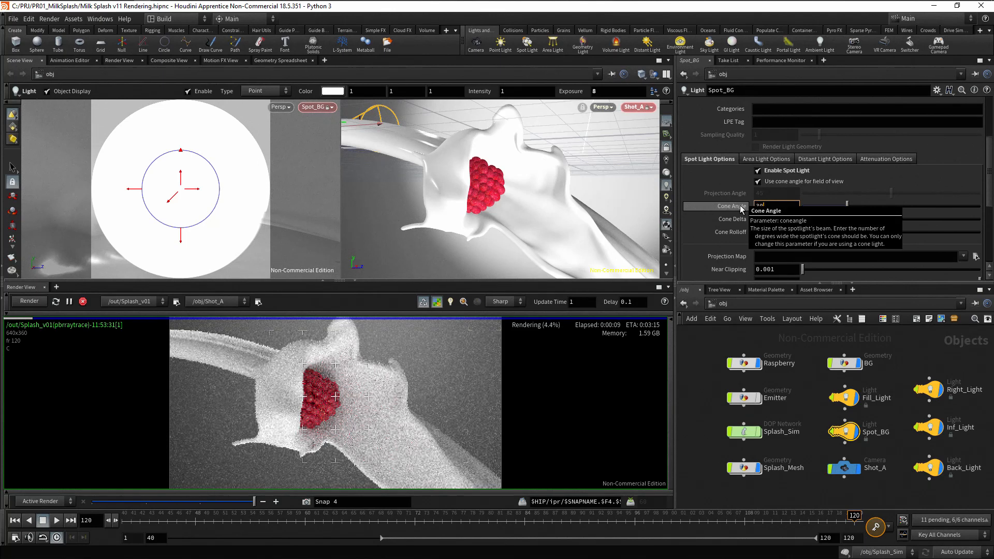
{"action": "key", "text": "Tab"}
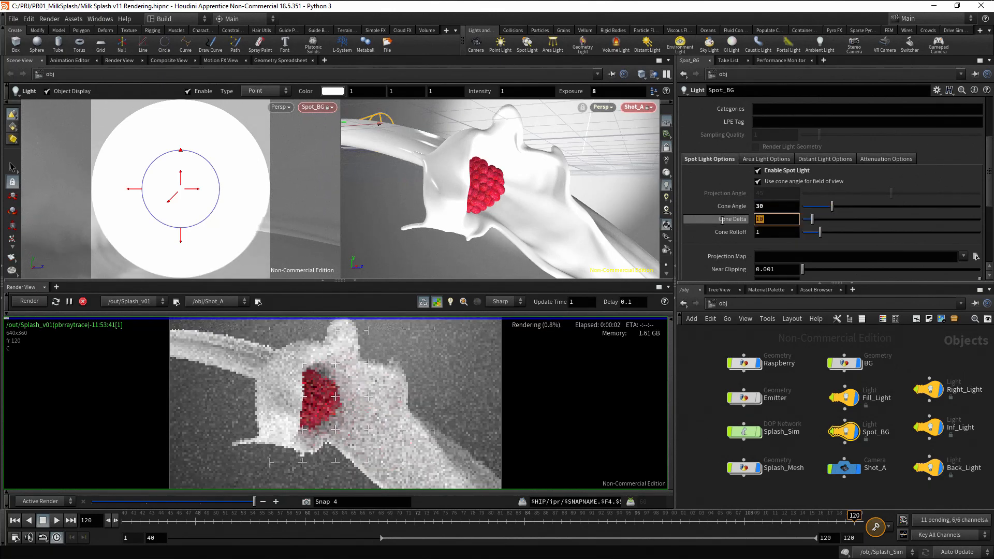
{"action": "key", "text": "Return"}
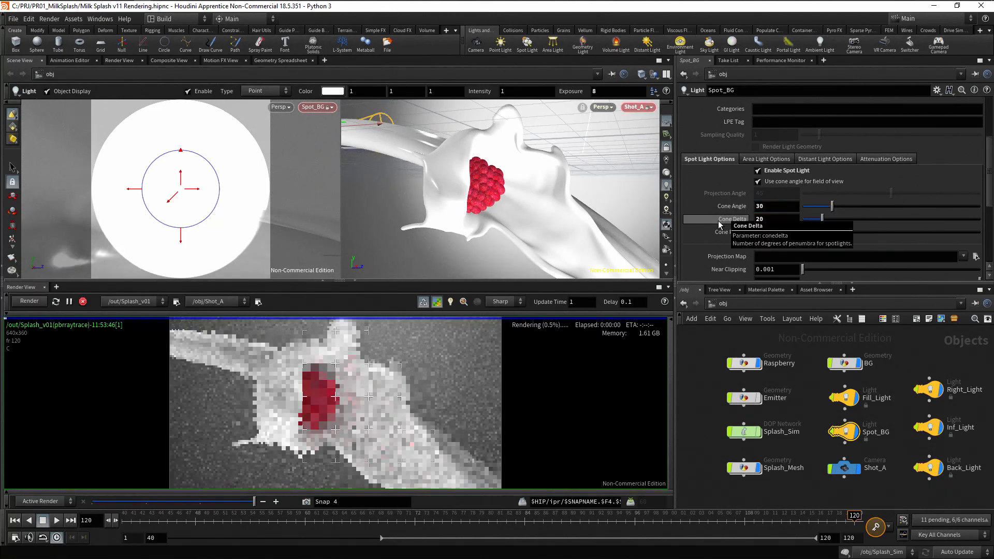
Step: Move and re-aim Spot_BG past the milk stream so its beam lights the backdrop behind the splash
{"action": "right_click_drag", "start_coordinate": [259, 228], "coordinate": [207, 210], "text": "alt"}
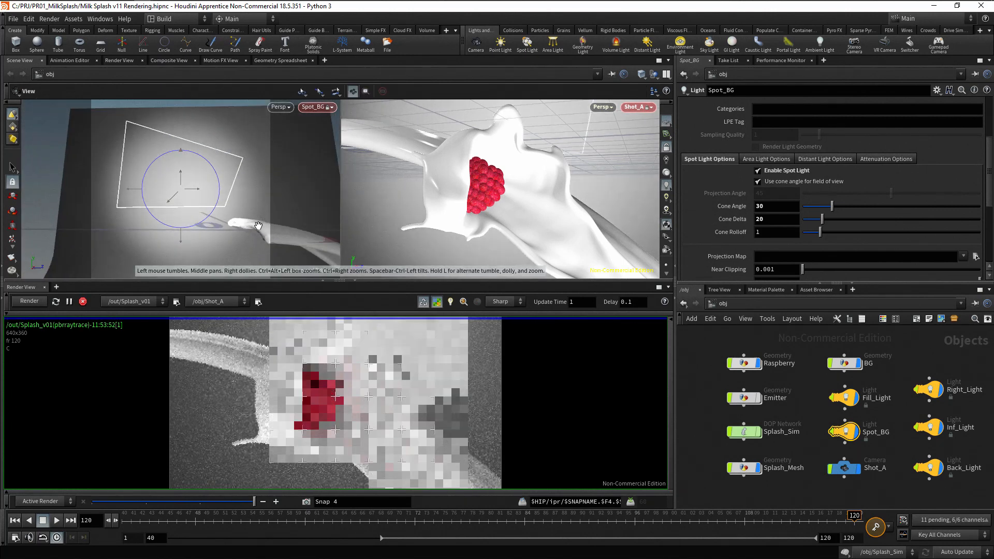
{"action": "left_click_drag", "start_coordinate": [207, 210], "coordinate": [178, 204], "text": "alt"}
{"action": "middle_click_drag", "start_coordinate": [178, 204], "coordinate": [221, 213]}
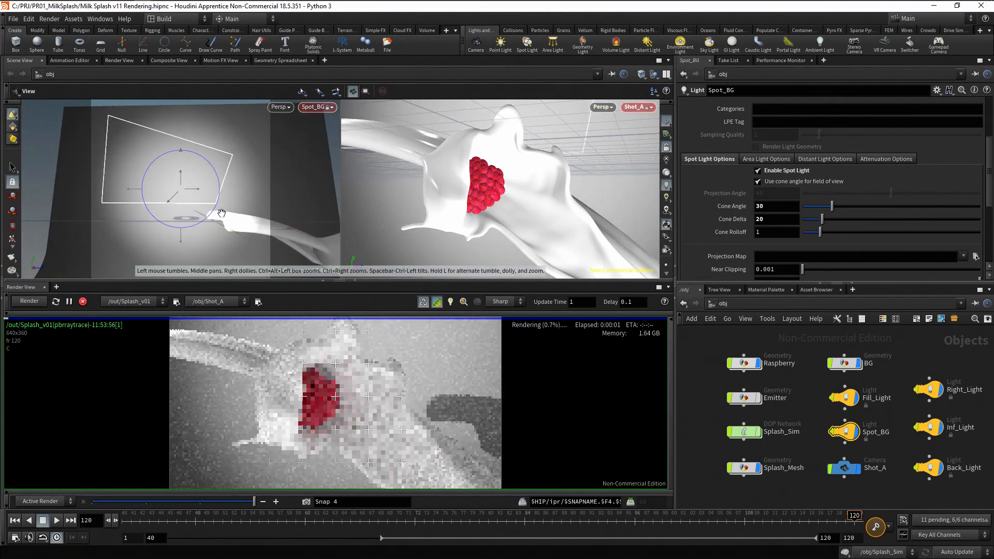
{"action": "scroll", "coordinate": [220, 213], "scroll_direction": "up", "scroll_amount": 5}
{"action": "scroll", "coordinate": [220, 213], "scroll_direction": "up", "scroll_amount": 5}
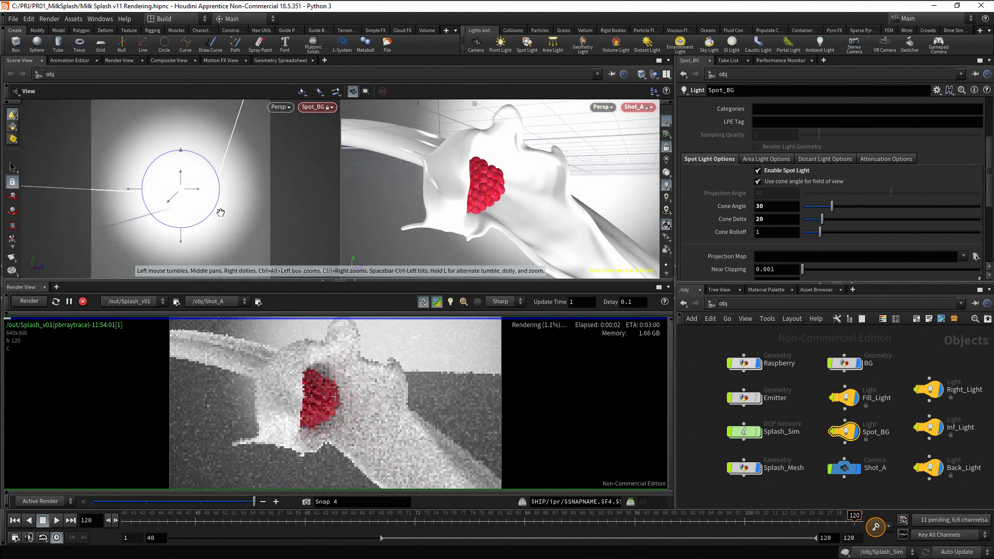
{"action": "middle_click_drag", "start_coordinate": [221, 213], "coordinate": [262, 216]}
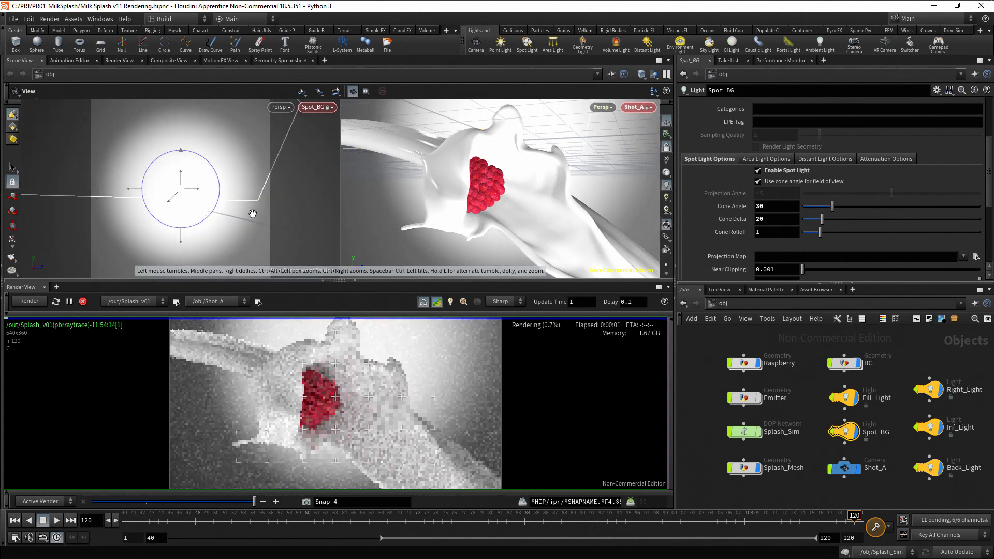
{"action": "left_click_drag", "start_coordinate": [253, 215], "coordinate": [254, 205]}
{"action": "middle_click_drag", "start_coordinate": [253, 205], "coordinate": [253, 202]}
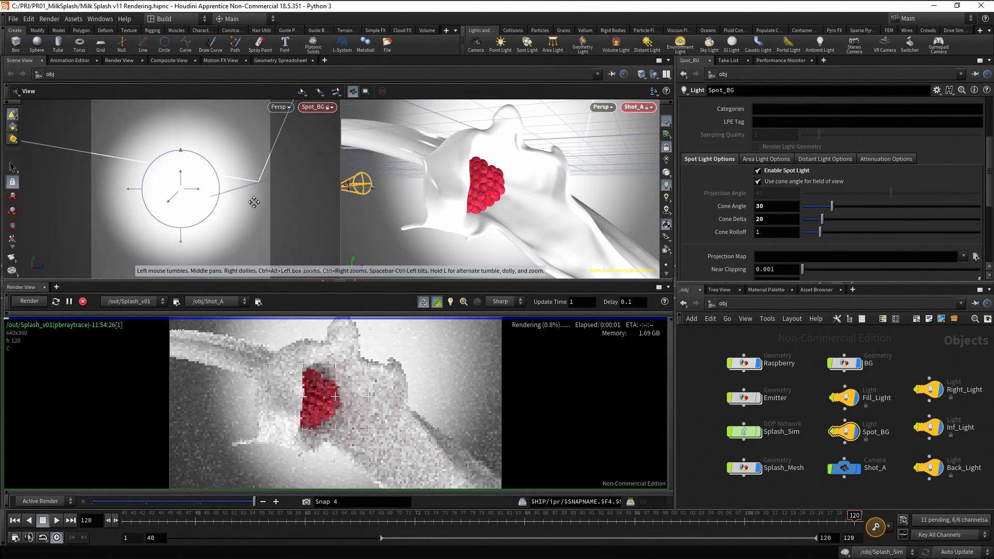
Step: Try an exposure of 4 on Spot_BG, and raise it to 6
{"action": "left_click_drag", "start_coordinate": [988, 177], "coordinate": [978, 135]}
{"action": "left_click_drag", "start_coordinate": [768, 179], "coordinate": [730, 182]}
{"action": "type", "text": "4"}
{"action": "key", "text": "Return"}
{"action": "type", "text": "6"}
{"action": "key", "text": "Return"}
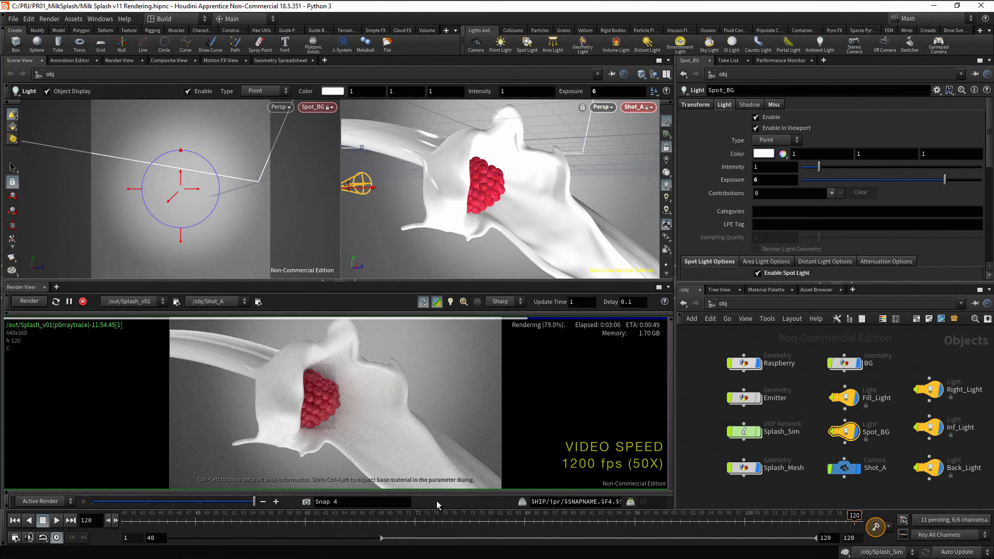
Step: Store a snapshot of the render with the background spot light and blend it against the earlier snapshot
{"action": "left_click", "coordinate": [306, 503]}
{"action": "mouse_move", "coordinate": [254, 503]}
{"action": "left_mouse_down"}
{"action": "mouse_move", "coordinate": [182, 505]}
{"action": "mouse_move", "coordinate": [254, 502]}
{"action": "left_mouse_up"}
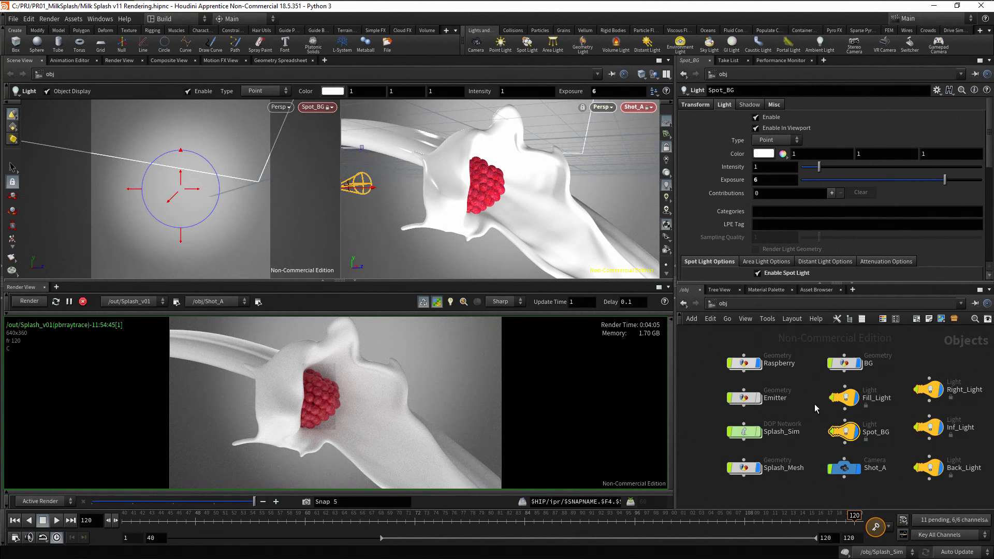
Step: Shift Spot_BG sideways in its own light view to reposition the beam on the backdrop
{"action": "left_click", "coordinate": [815, 404]}
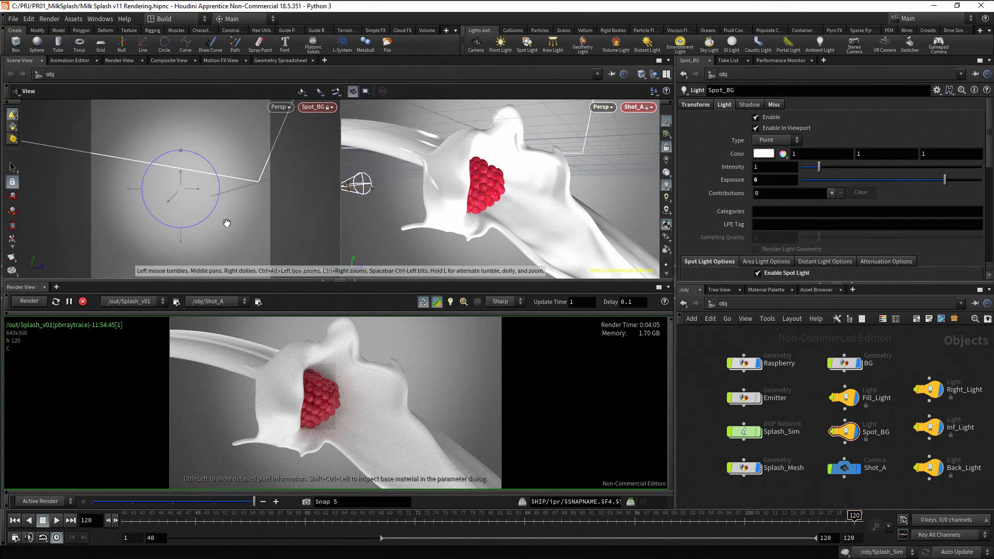
{"action": "middle_click_drag", "start_coordinate": [227, 224], "coordinate": [236, 221], "text": "alt"}
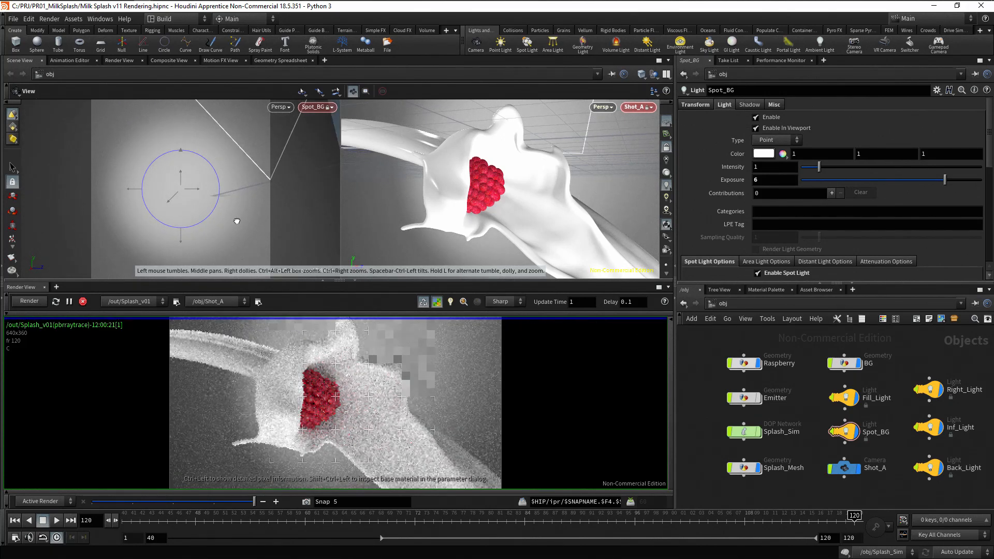
{"action": "key", "text": "Return"}
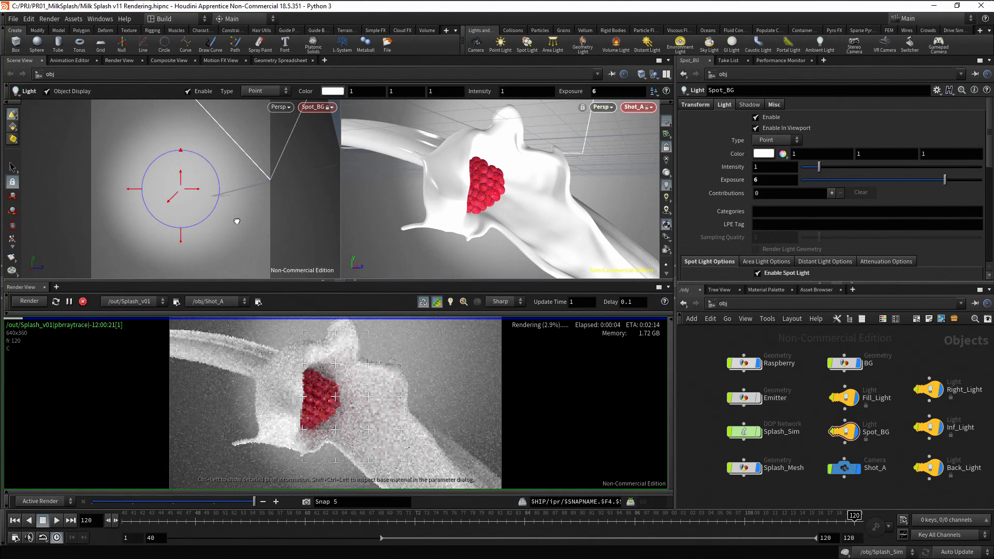
Step: Set Spot_BG's cone angle to 40 and its cone delta to 30
{"action": "left_click_drag", "start_coordinate": [987, 136], "coordinate": [990, 176]}
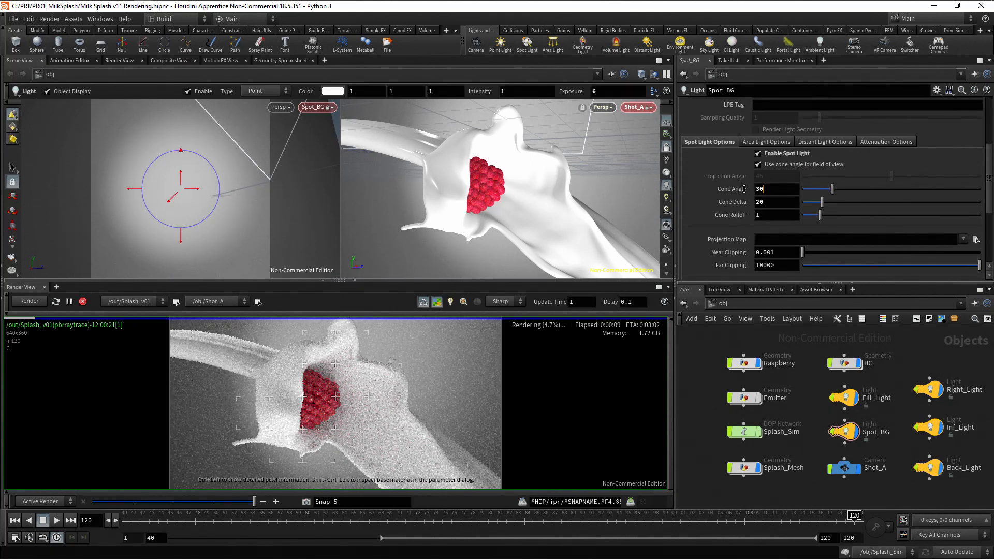
{"action": "left_click_drag", "start_coordinate": [744, 189], "coordinate": [734, 189]}
{"action": "type", "text": "40"}
{"action": "key", "text": "Return"}
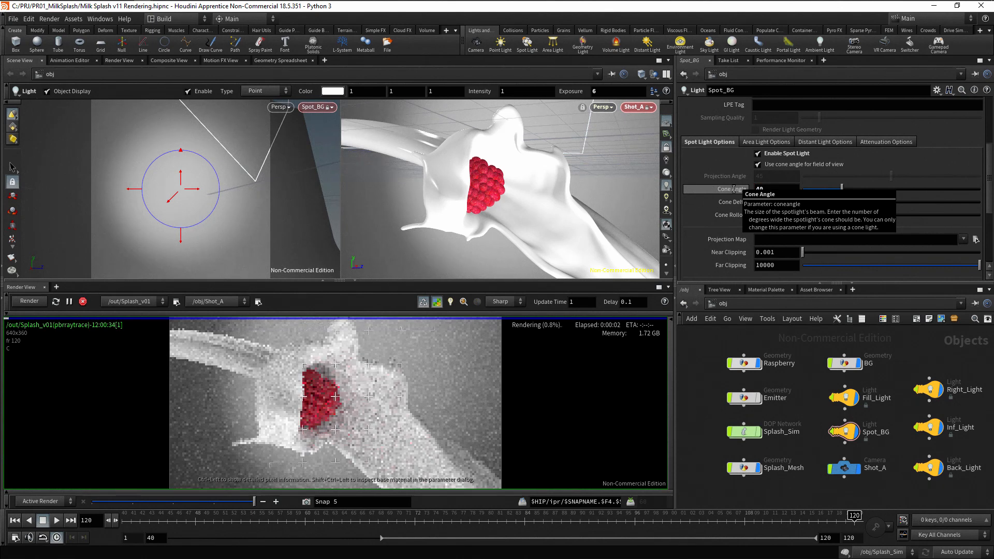
{"action": "left_click", "coordinate": [761, 202]}
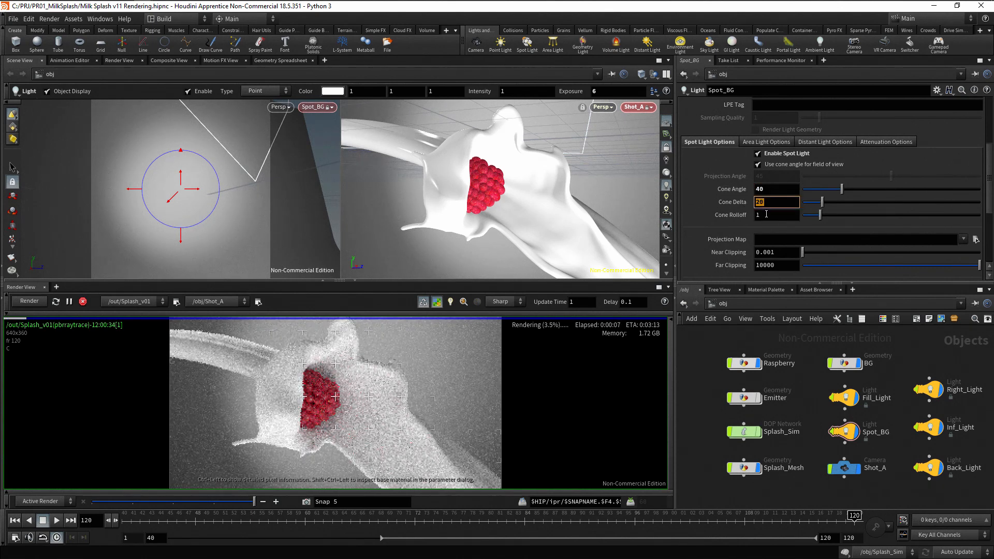
{"action": "type", "text": "30"}
{"action": "key", "text": "Return"}
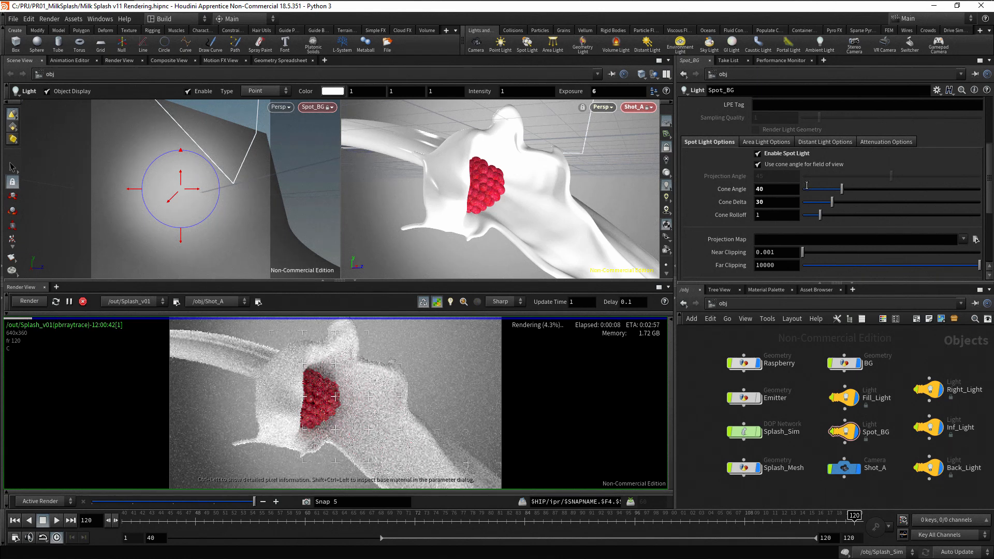
Step: Raise Spot_BG's exposure to 6.5
{"action": "scroll", "coordinate": [991, 171], "scroll_direction": "up", "scroll_amount": 3}
{"action": "left_click", "coordinate": [775, 148]}
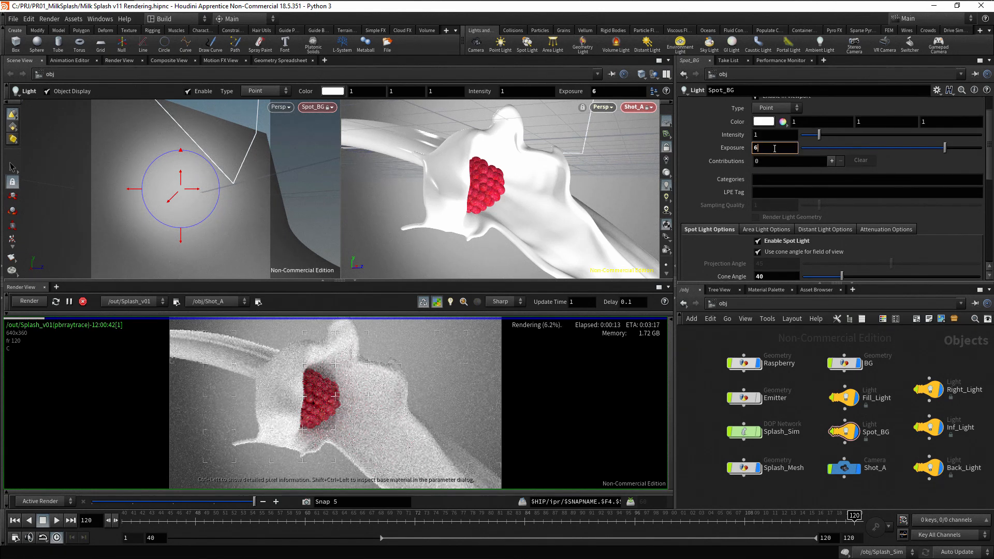
{"action": "type", "text": ".5"}
{"action": "key", "text": "Return"}
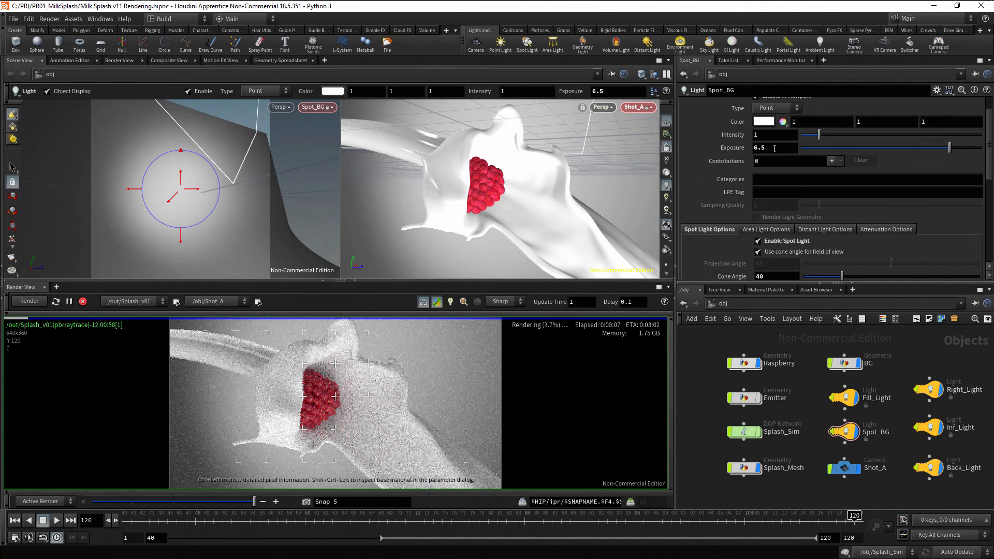
Step: Set Spot_BG's cone angle to 45
{"action": "scroll", "coordinate": [921, 188], "scroll_direction": "down", "scroll_amount": 2}
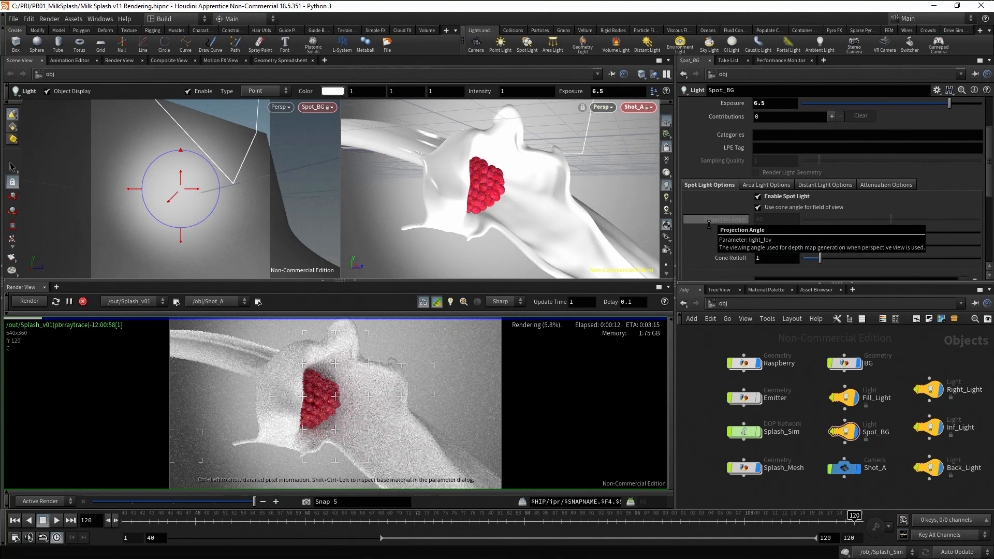
{"action": "key", "text": "Return"}
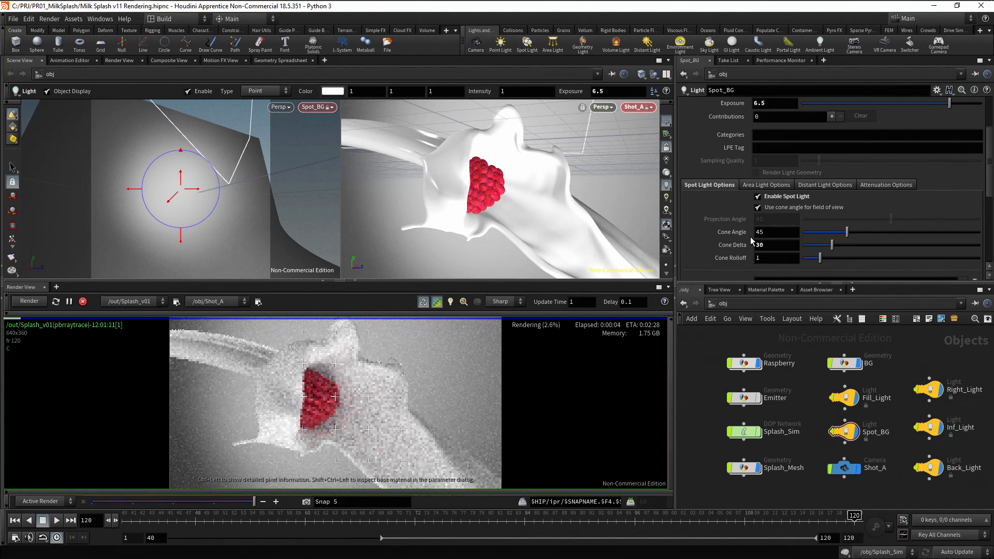
{"action": "left_click", "coordinate": [751, 231]}
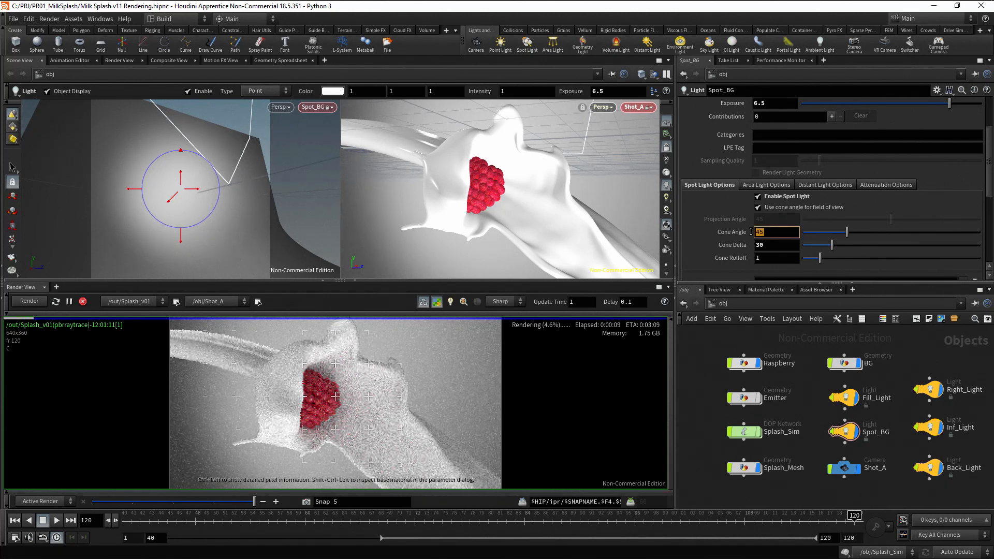
{"action": "left_click", "coordinate": [693, 208]}
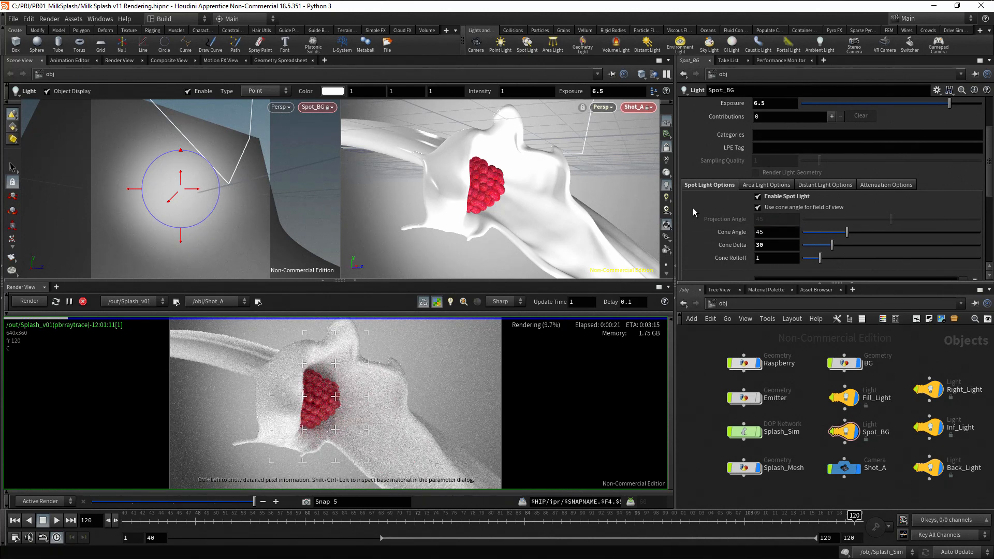
Step: Render without preview, store a snapshot of the widened background spot, and blend it against the previous snapshot
{"action": "left_click", "coordinate": [437, 302]}
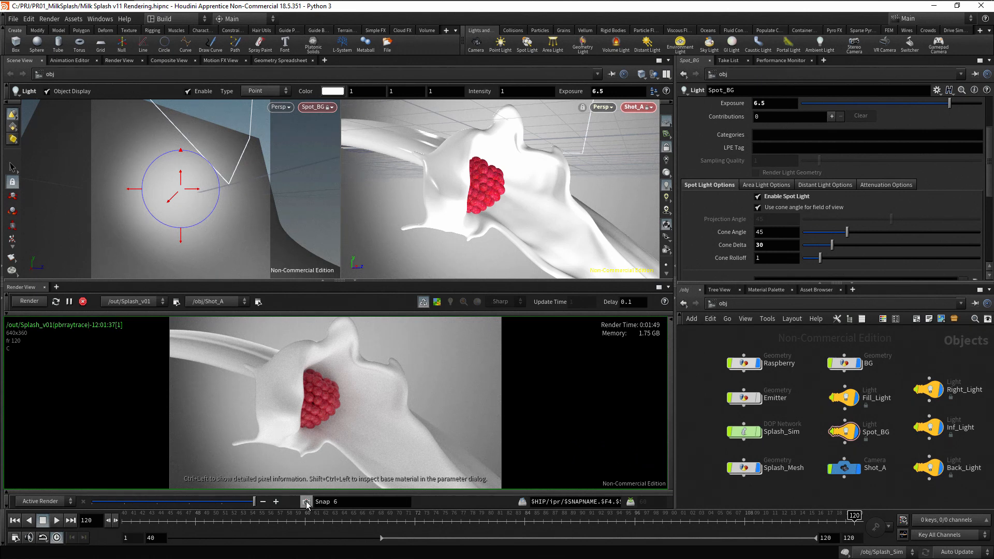
{"action": "left_click_drag", "start_coordinate": [256, 501], "coordinate": [218, 506]}
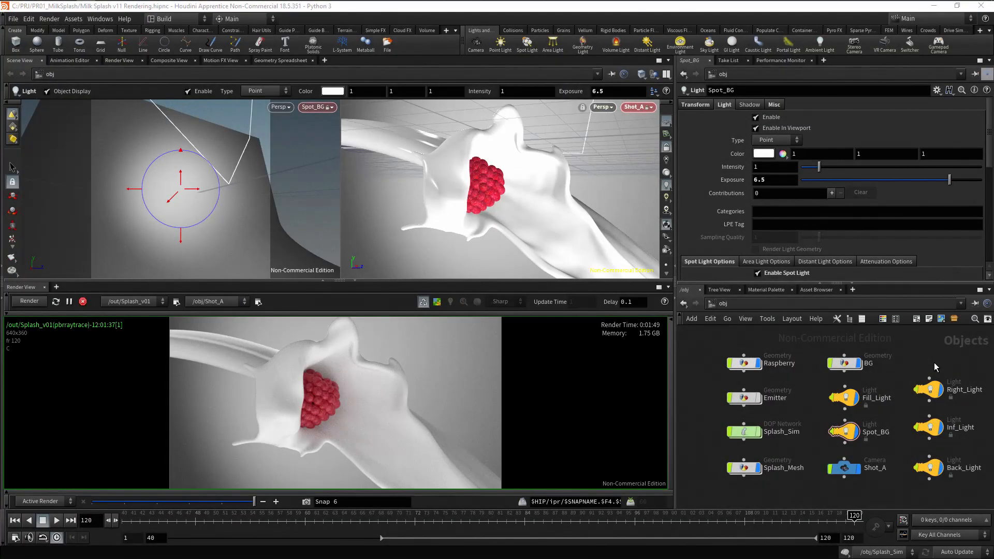
Step: Select Right_Light and look through it in the light viewport
{"action": "left_click", "coordinate": [929, 390]}
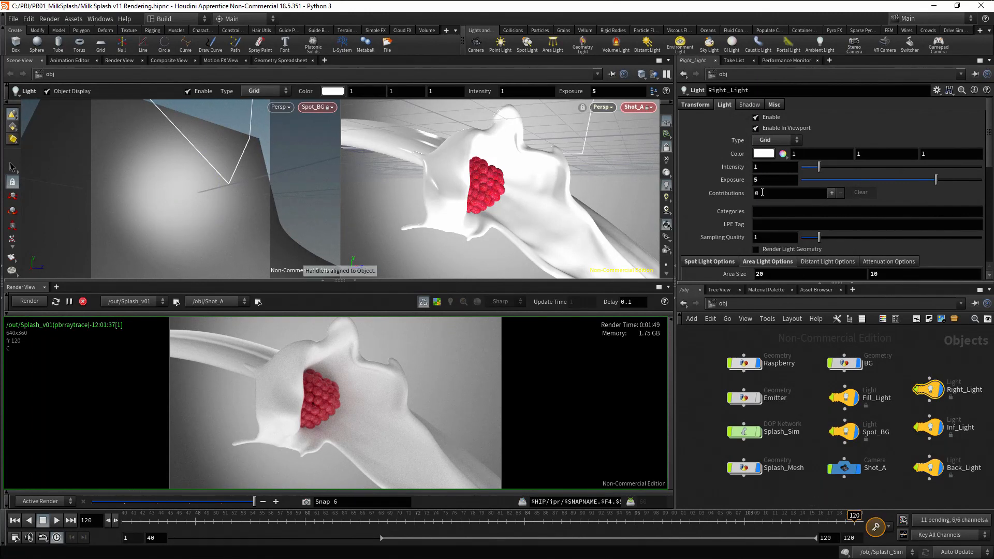
{"action": "left_click", "coordinate": [331, 108]}
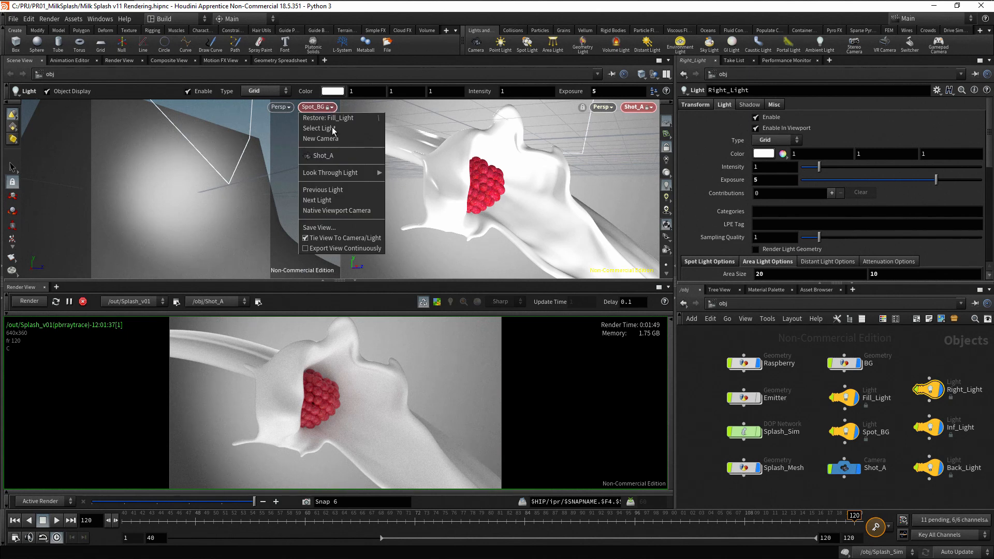
{"action": "mouse_move", "coordinate": [341, 179]}
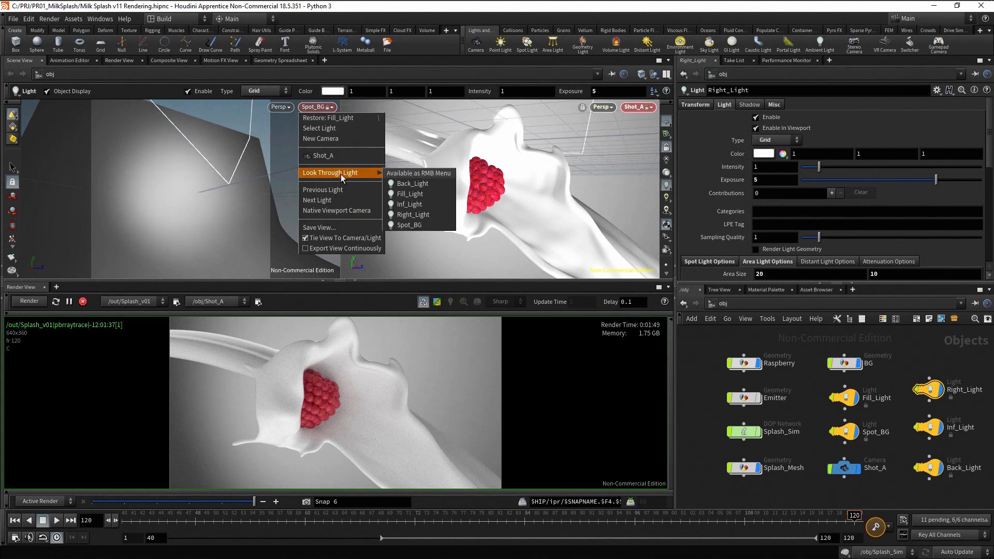
{"action": "left_click", "coordinate": [436, 213]}
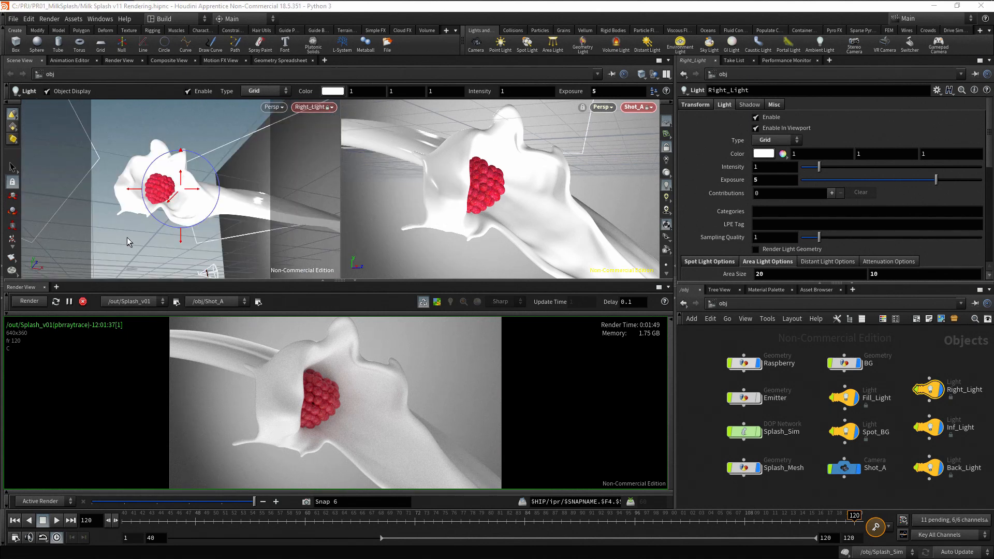
Step: Move Right_Light farther from the splash and rotate it around the raspberry, with the render preview turned on
{"action": "left_click_drag", "start_coordinate": [154, 237], "coordinate": [160, 234], "text": "alt"}
{"action": "right_click_drag", "start_coordinate": [159, 234], "coordinate": [151, 231], "text": "alt"}
{"action": "middle_click_drag", "start_coordinate": [152, 232], "coordinate": [183, 226], "text": "alt"}
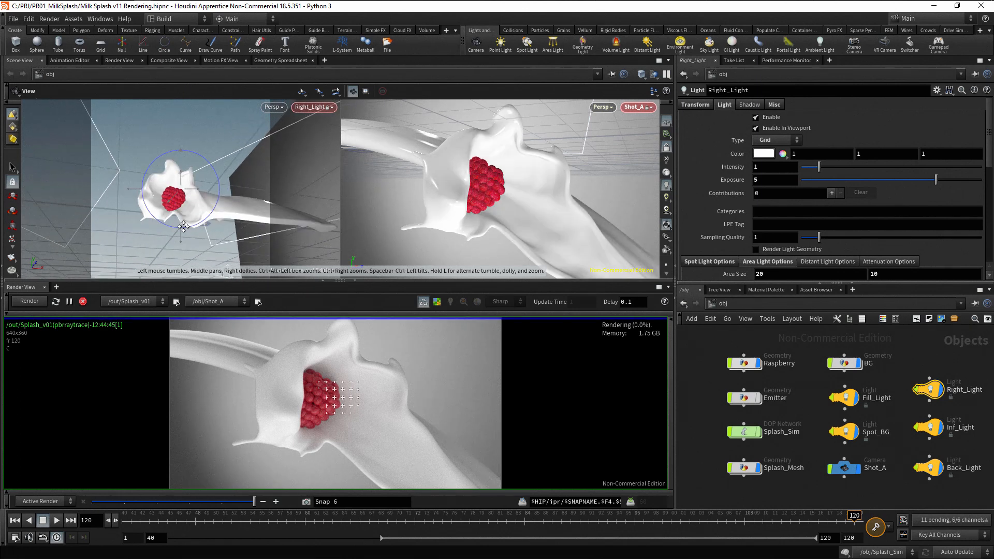
{"action": "left_click", "coordinate": [437, 302]}
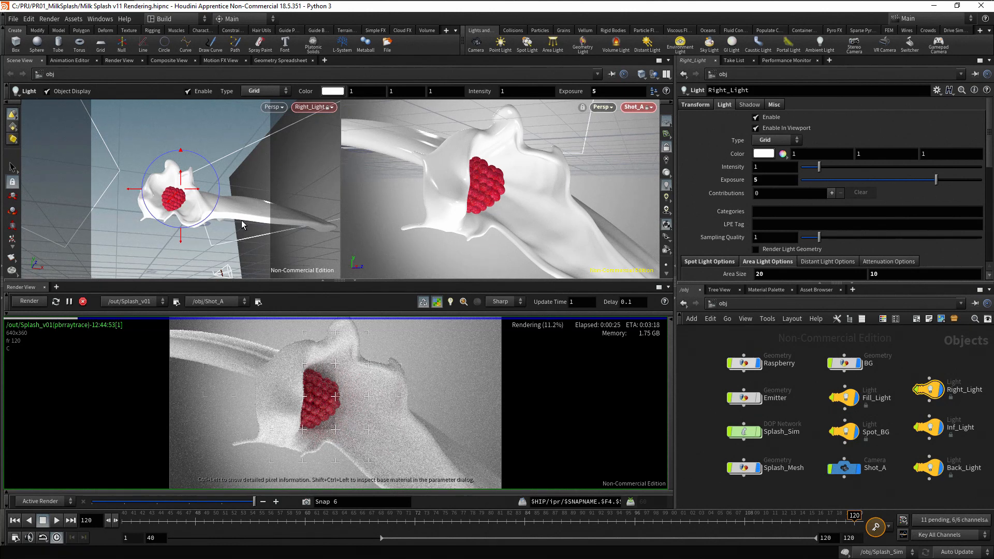
{"action": "left_click_drag", "start_coordinate": [242, 224], "coordinate": [231, 221], "text": "alt"}
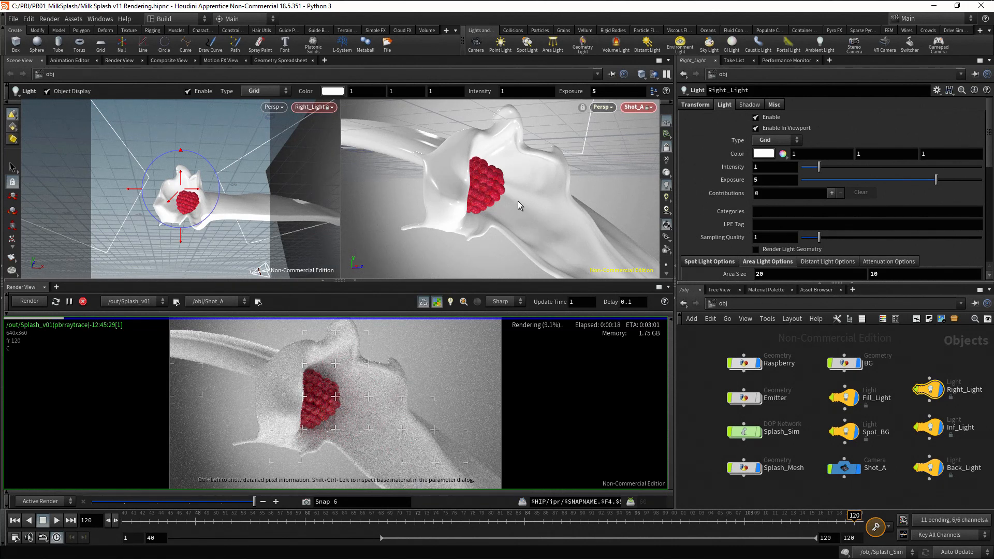
Step: Pan the Shot_A camera slightly so the raspberry and milk splash sit a little lower in the frame
{"action": "key", "text": "Escape"}
{"action": "left_click_drag", "start_coordinate": [517, 201], "coordinate": [518, 207]}
{"action": "key", "text": "Return"}
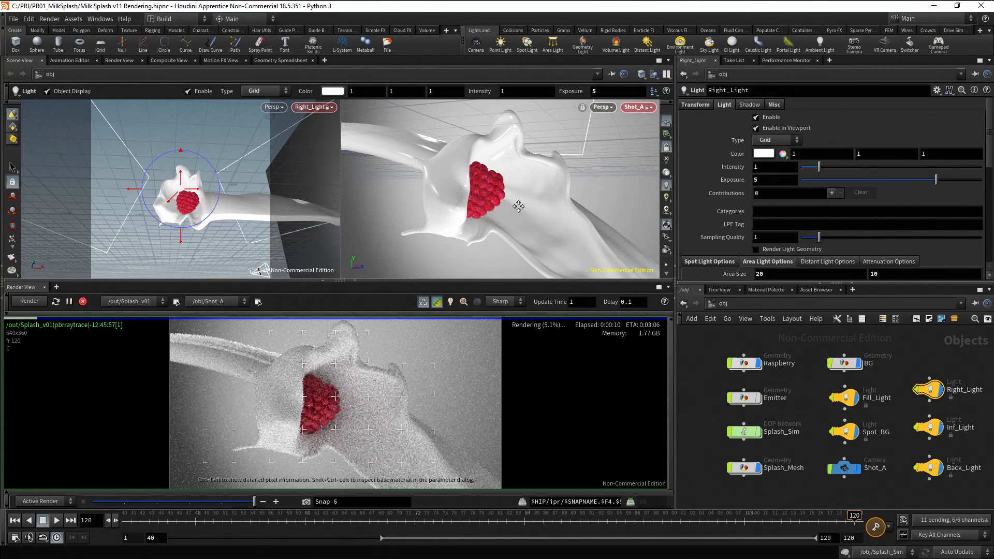
Step: Render without preview, store a snapshot of the new framing and Right_Light position, and blend it against the previous snapshot
{"action": "left_click", "coordinate": [437, 301]}
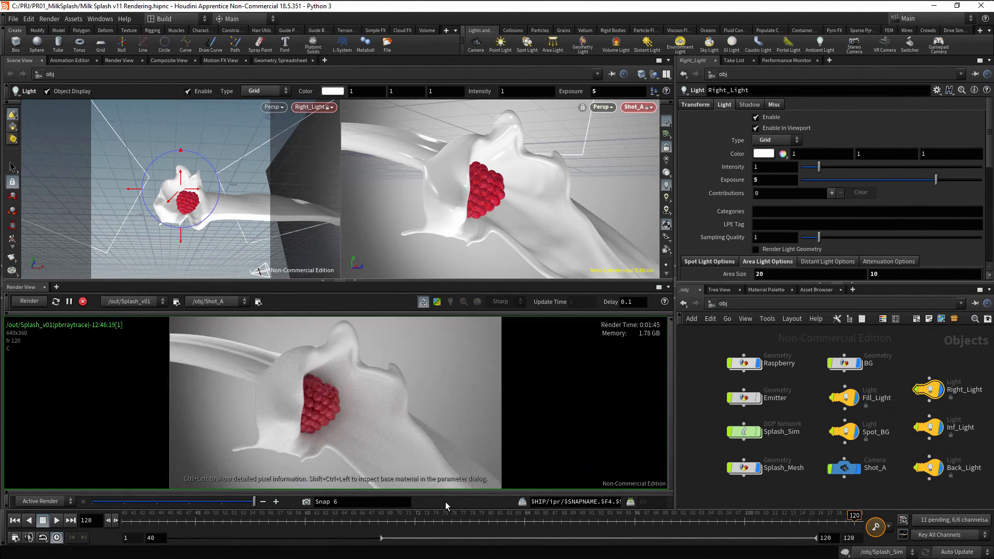
{"action": "left_click", "coordinate": [306, 502]}
{"action": "mouse_move", "coordinate": [252, 502]}
{"action": "left_mouse_down"}
{"action": "mouse_move", "coordinate": [209, 508]}
{"action": "mouse_move", "coordinate": [250, 505]}
{"action": "left_mouse_up"}
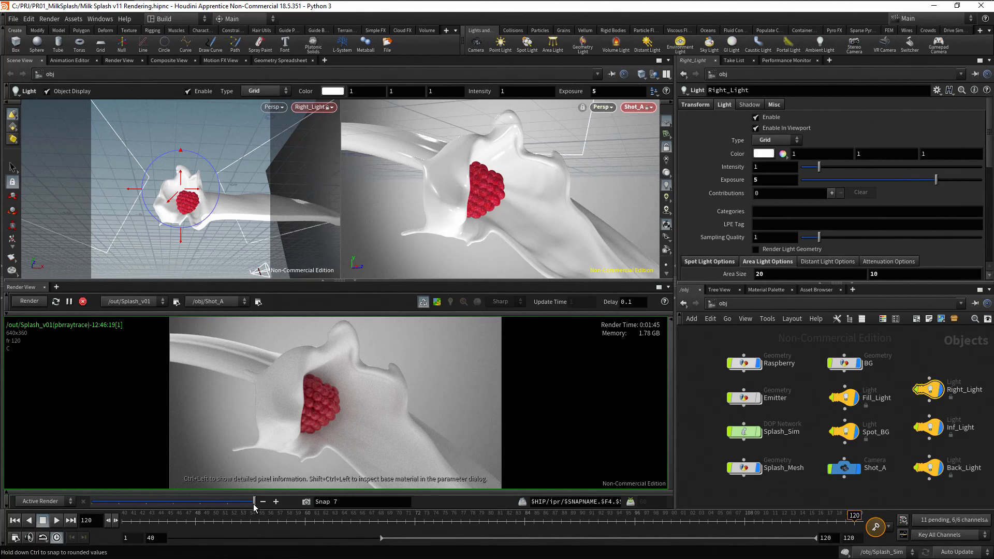
Step: Raise Right_Light's exposure to 5.5, then store a snapshot and compare it with the previous render
{"action": "left_click", "coordinate": [773, 180]}
{"action": "type", "text": ".5"}
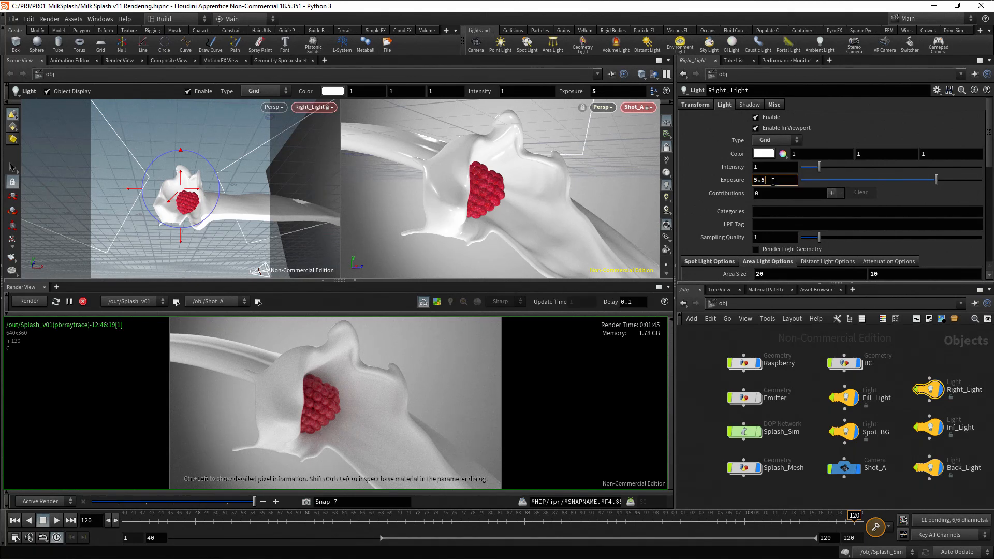
{"action": "key", "text": "Return"}
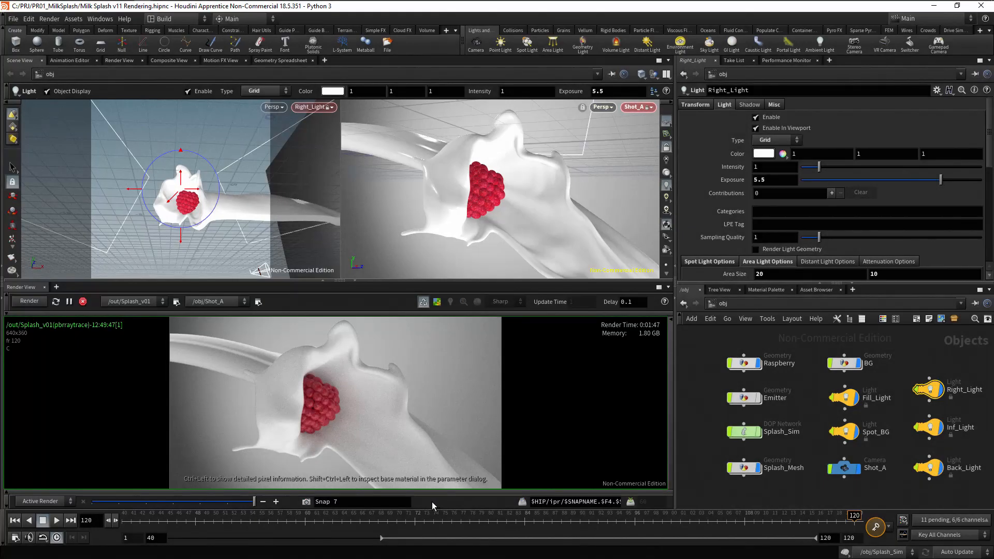
{"action": "left_click", "coordinate": [306, 502]}
{"action": "mouse_move", "coordinate": [253, 503]}
{"action": "left_mouse_down"}
{"action": "mouse_move", "coordinate": [216, 500]}
{"action": "mouse_move", "coordinate": [254, 502]}
{"action": "left_mouse_up"}
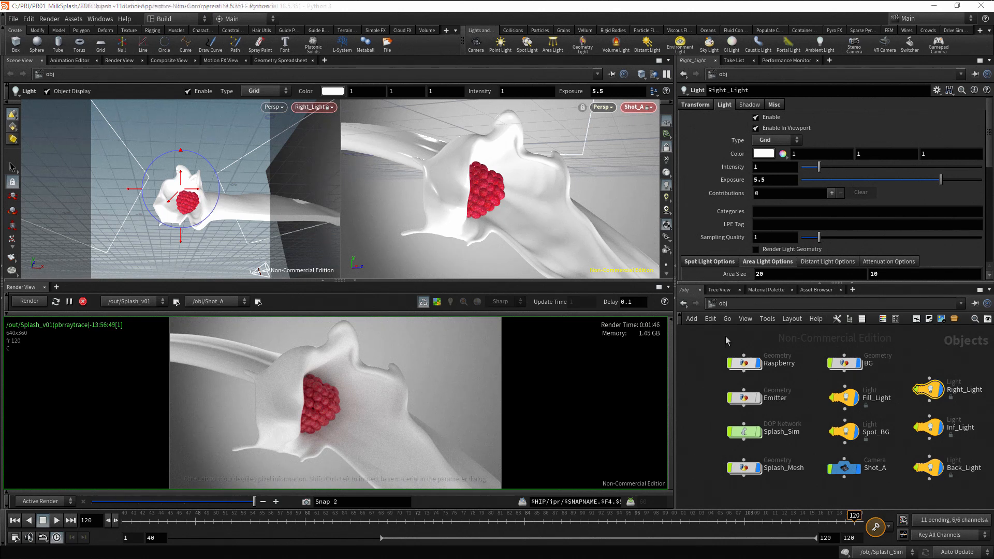
Step: Go to the mat network and set the milk shader's roughness to 0.15
{"action": "left_click", "coordinate": [723, 304]}
{"action": "left_click", "coordinate": [759, 339]}
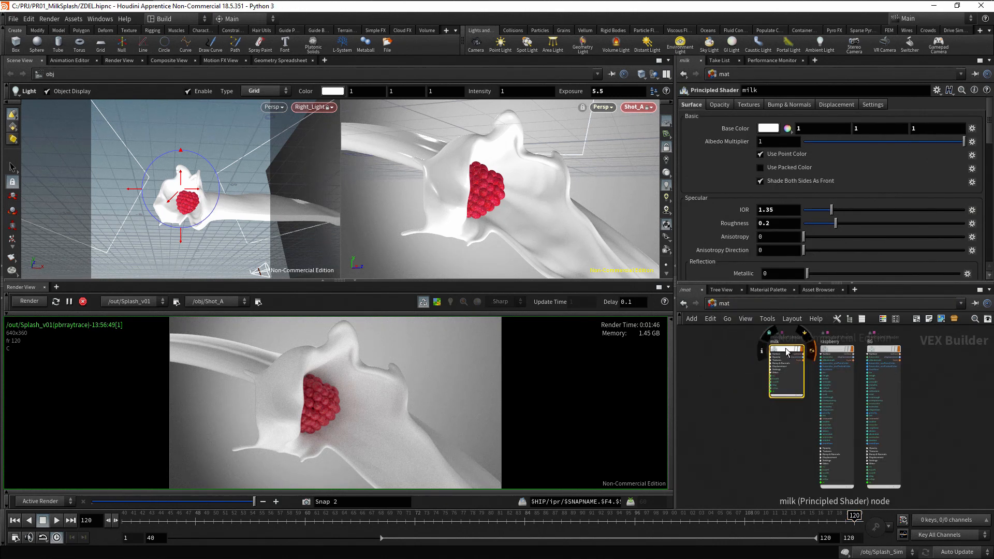
{"action": "double_click", "coordinate": [766, 224]}
{"action": "type", "text": "0.15"}
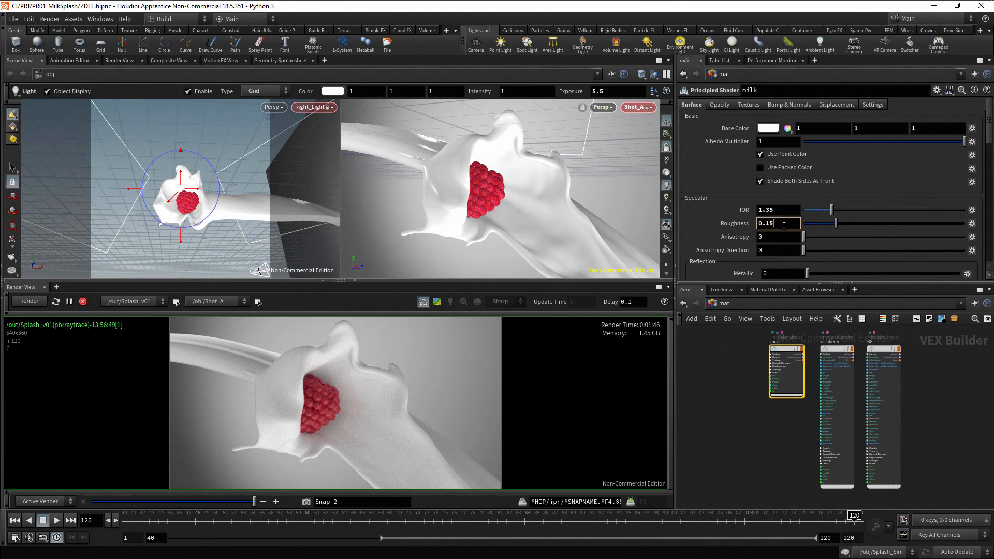
{"action": "key", "text": "Return"}
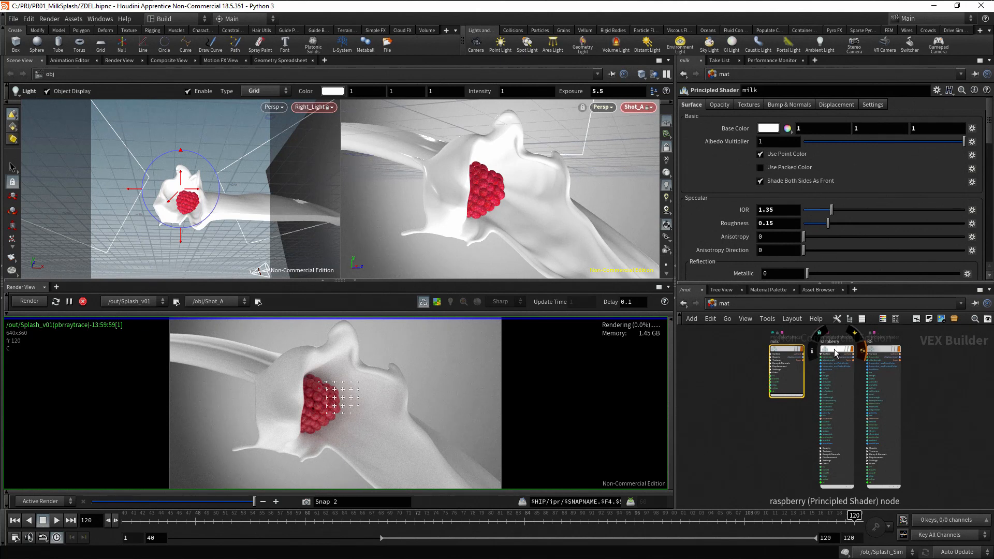
Step: Set the raspberry shader's roughness to 0.25
{"action": "left_click", "coordinate": [834, 350]}
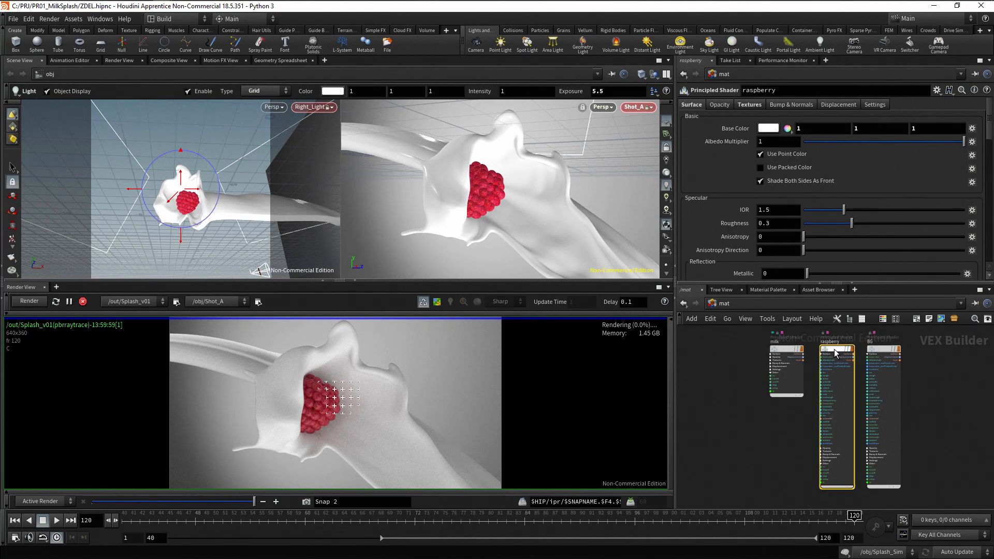
{"action": "double_click", "coordinate": [778, 226]}
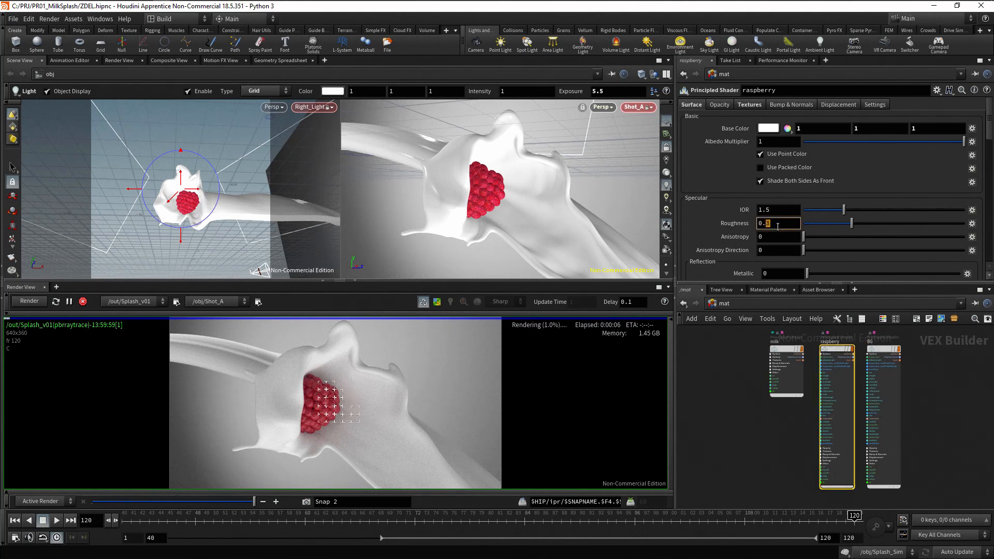
{"action": "type", "text": "25"}
{"action": "key", "text": "Return"}
Step: Set the raspberry shader's emission color to hue 354, saturation 1 and value 0.04
{"action": "left_click_drag", "start_coordinate": [991, 119], "coordinate": [989, 196]}
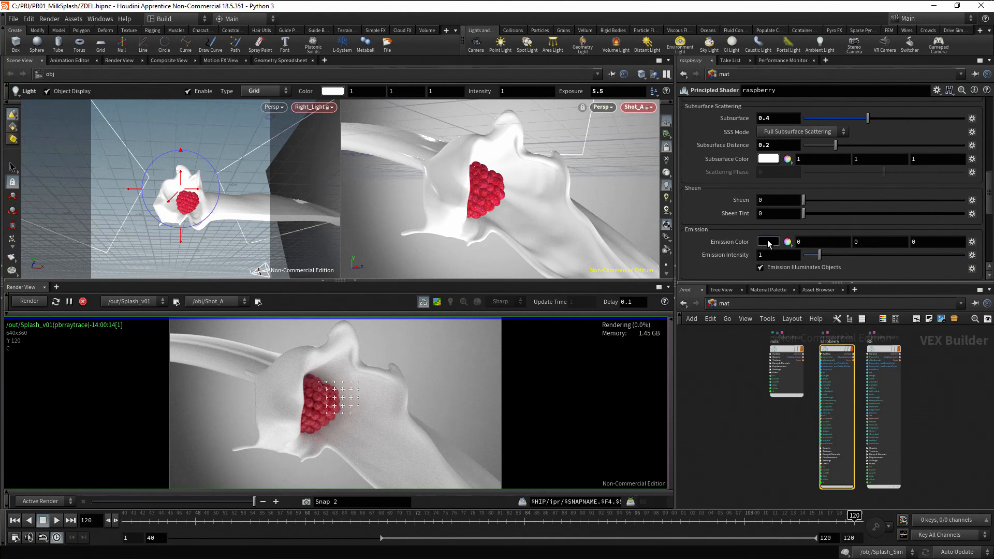
{"action": "left_click", "coordinate": [768, 242]}
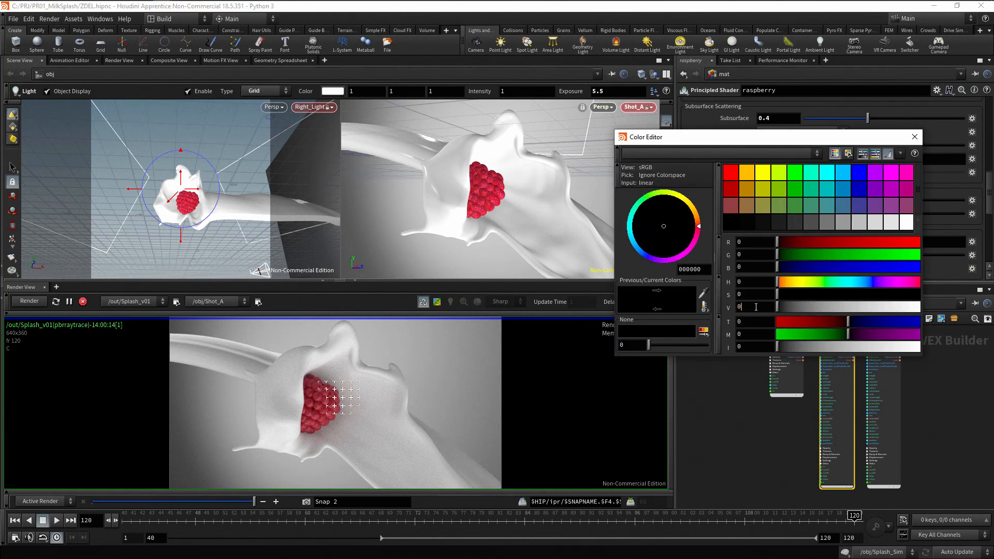
{"action": "type", "text": ".04"}
{"action": "left_click_drag", "start_coordinate": [755, 295], "coordinate": [723, 297]}
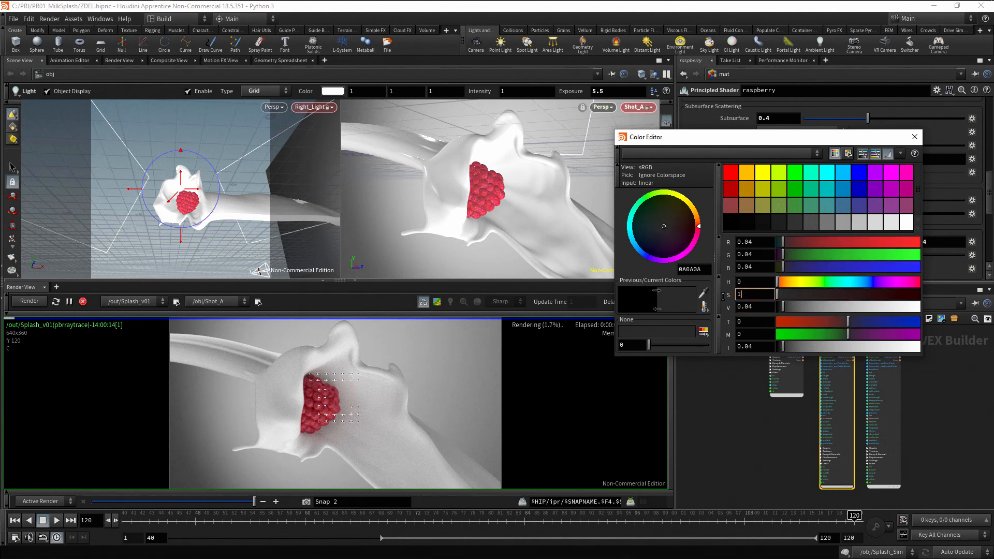
{"action": "type", "text": "1"}
{"action": "key", "text": "Return"}
{"action": "left_click", "coordinate": [736, 282]}
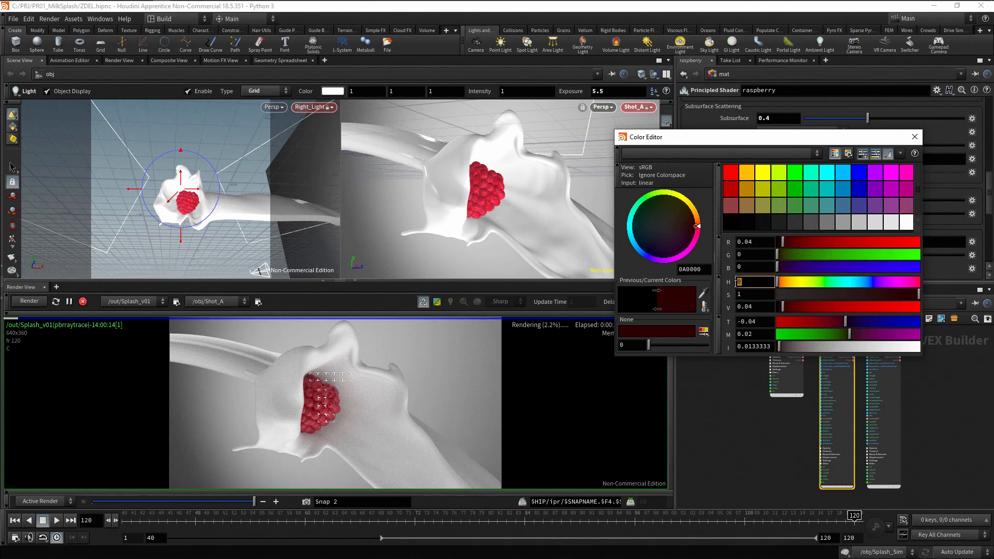
{"action": "type", "text": "354"}
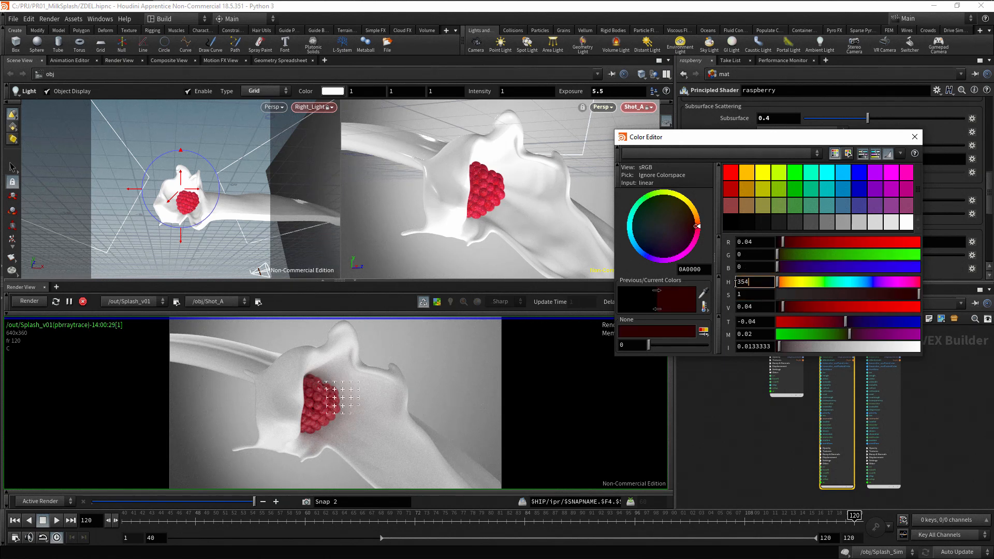
{"action": "left_click", "coordinate": [765, 296]}
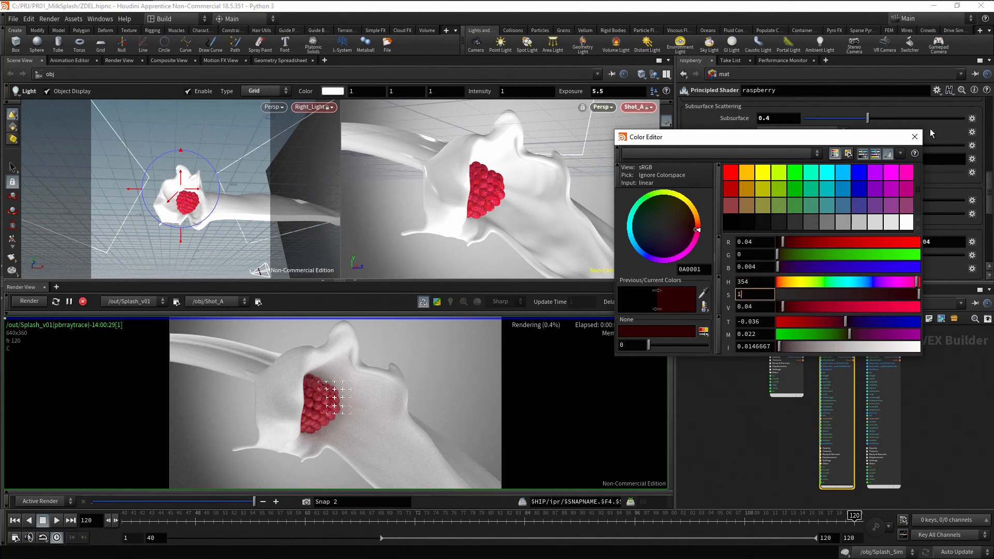
{"action": "left_click", "coordinate": [915, 137]}
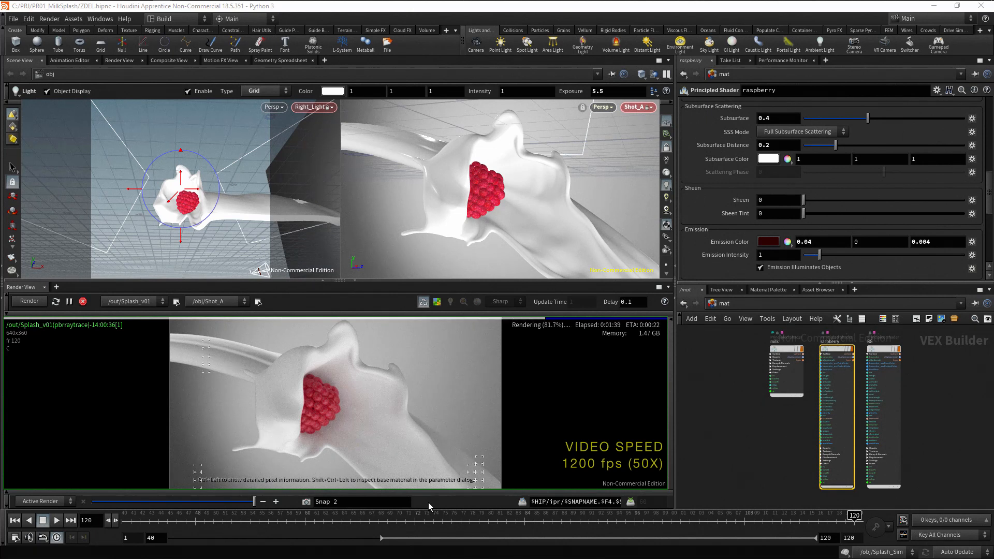
Step: Store a snapshot of the render with the refined shaders, compare it with the earlier snapshots, and stop rendering
{"action": "left_click", "coordinate": [306, 502]}
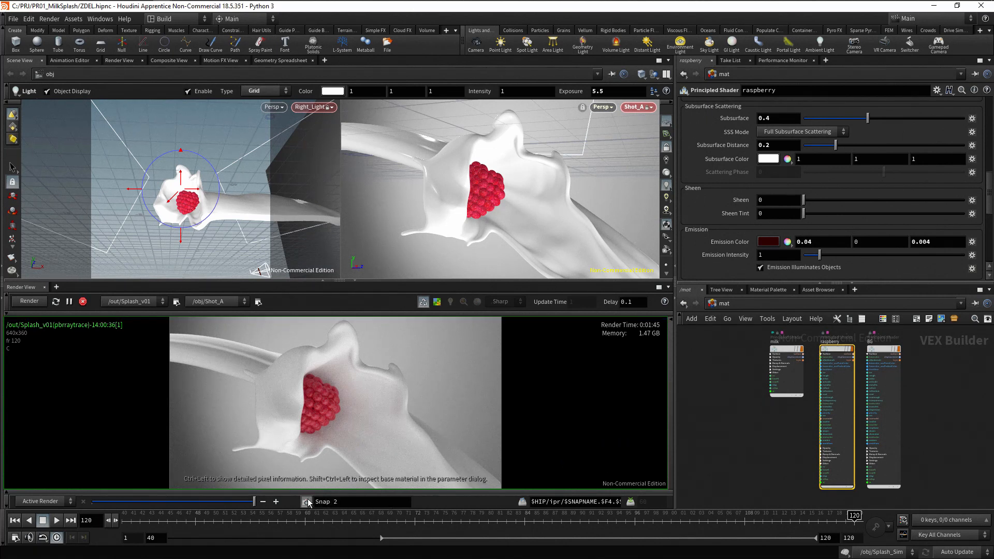
{"action": "left_click", "coordinate": [203, 503]}
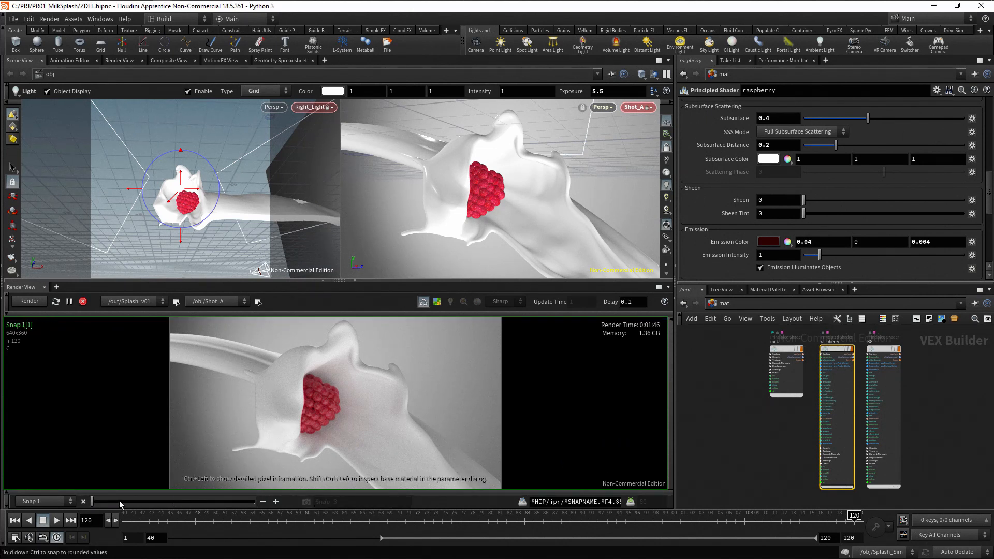
{"action": "left_click", "coordinate": [103, 504]}
{"action": "left_click", "coordinate": [121, 502]}
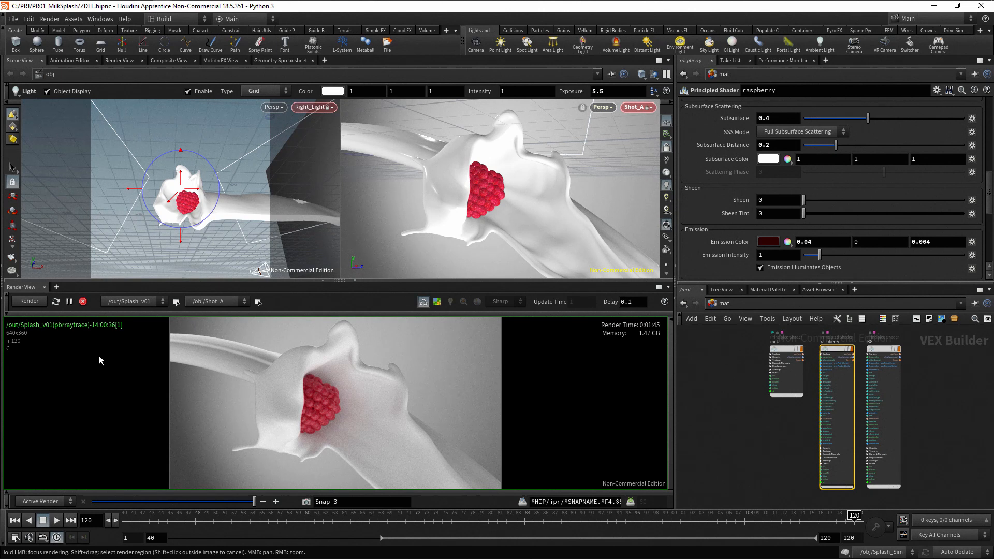
{"action": "left_click", "coordinate": [83, 301]}
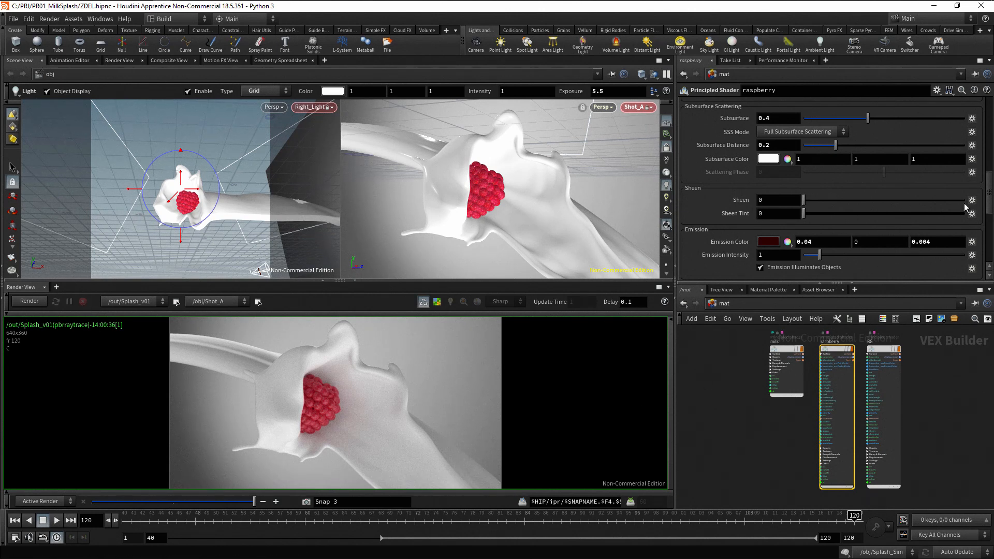
Step: Return to the obj network, reframe Shot_A to about -10.02, -1.11, 8.12, and key its translate and rotate at frame 120
{"action": "scroll", "coordinate": [988, 203], "scroll_direction": "up", "scroll_amount": 10}
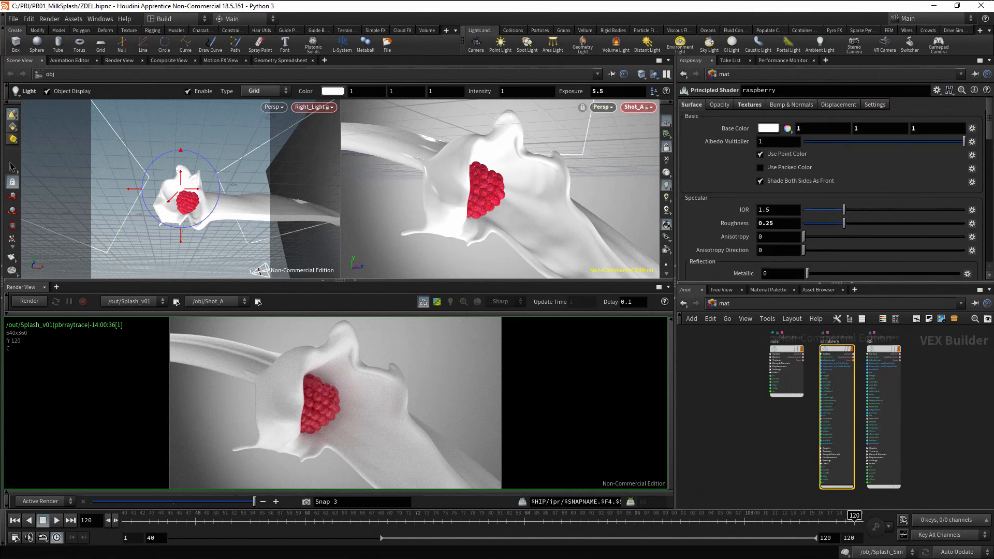
{"action": "left_click", "coordinate": [725, 304]}
{"action": "left_click", "coordinate": [743, 350]}
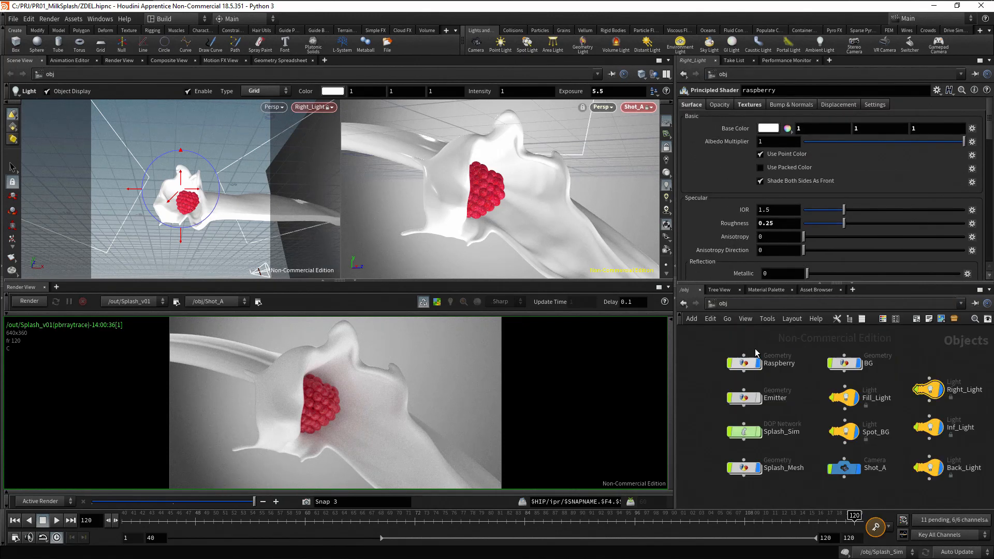
{"action": "left_click", "coordinate": [845, 470]}
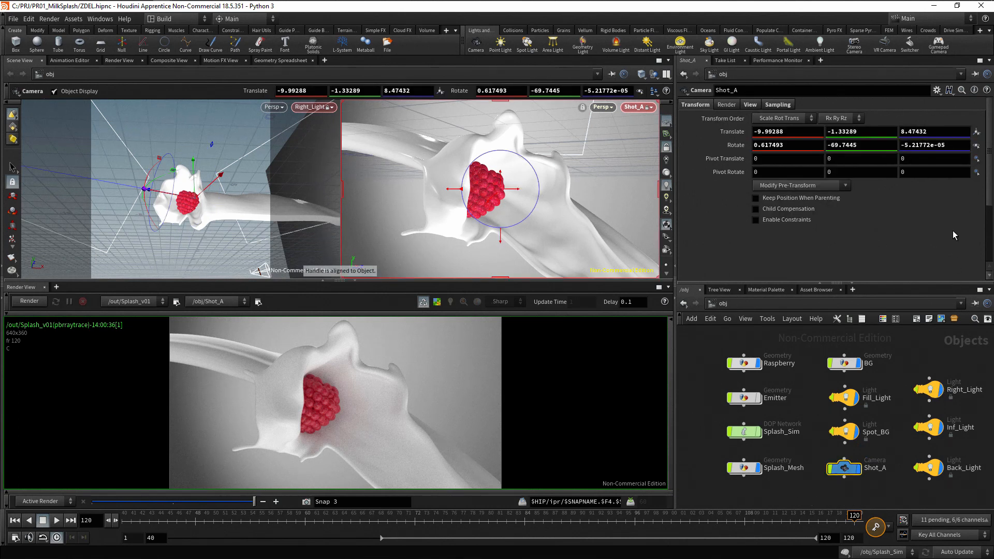
{"action": "key", "text": "Escape"}
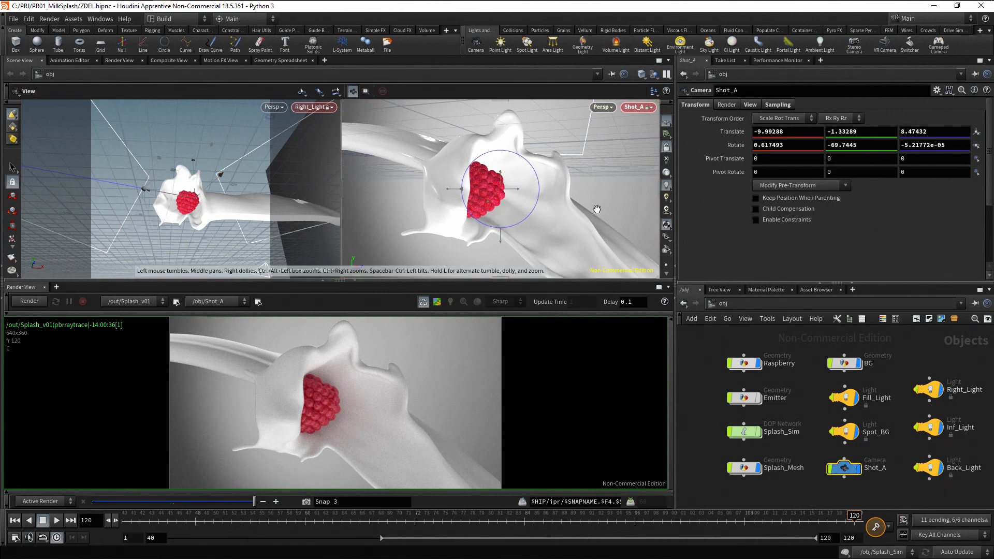
{"action": "left_click_drag", "start_coordinate": [597, 209], "coordinate": [597, 209]}
{"action": "middle_click_drag", "start_coordinate": [597, 210], "coordinate": [603, 214]}
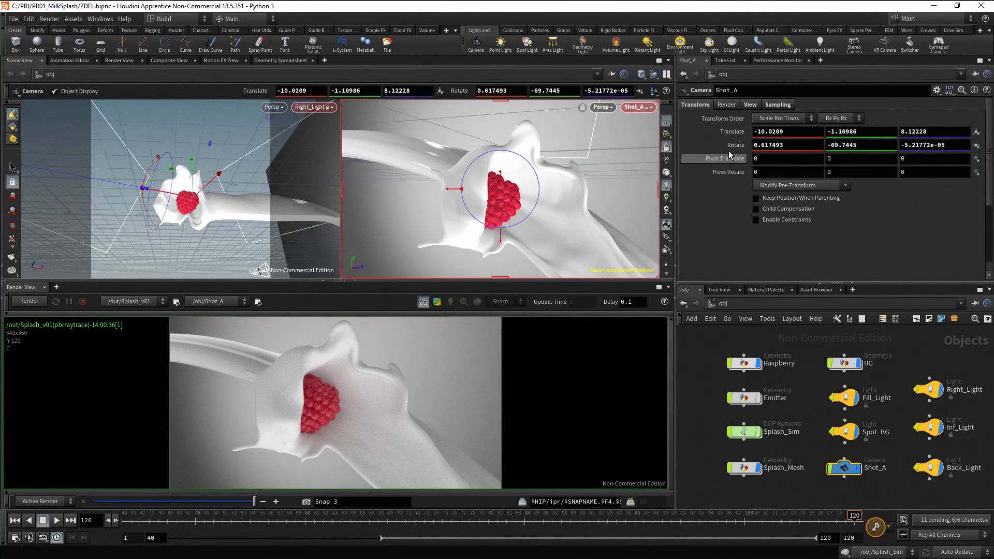
{"action": "left_click", "coordinate": [727, 133], "text": "alt"}
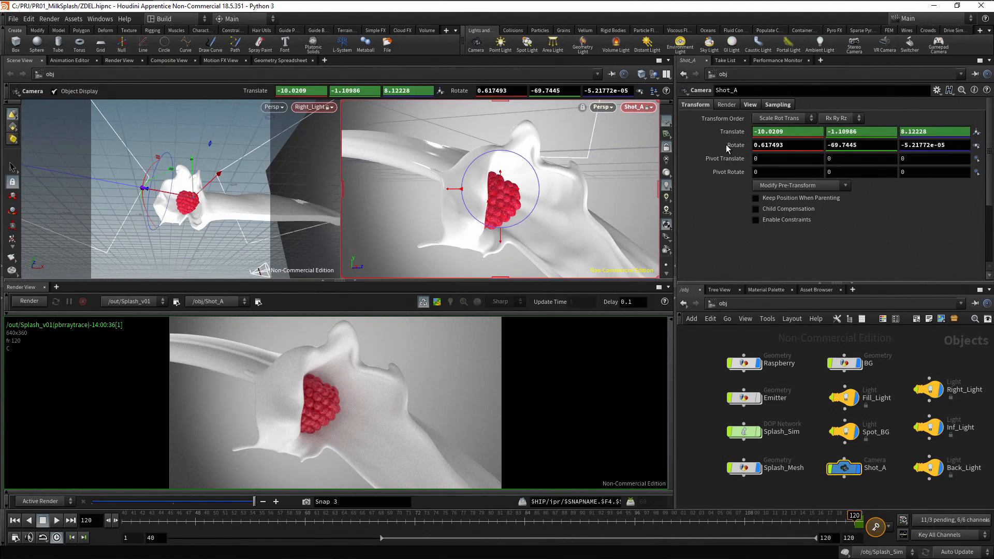
{"action": "left_click", "coordinate": [726, 145], "text": "alt"}
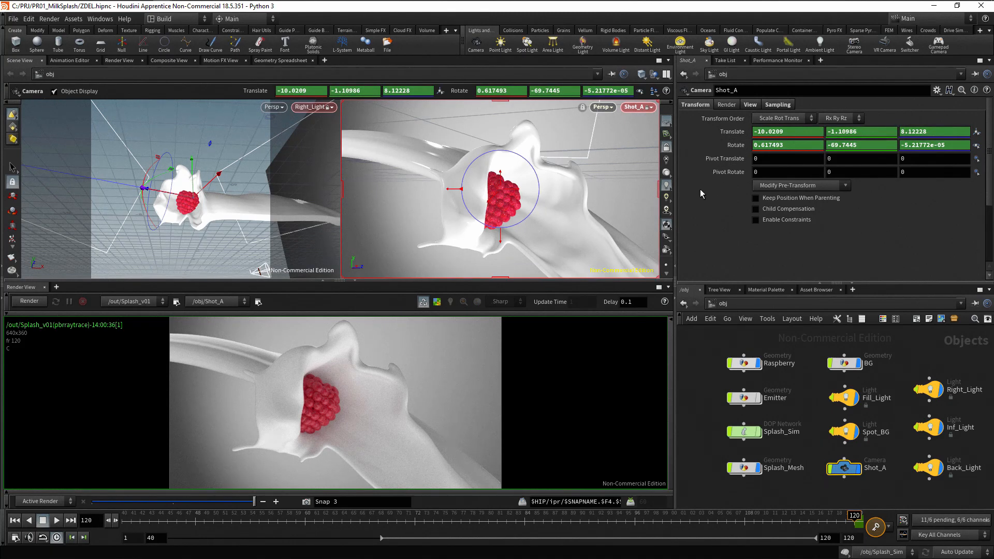
Step: At frame 40, move Shot_A closer to the raspberry, to about -8.58, -1.29, 7.78, and key its translate and rotate
{"action": "left_click", "coordinate": [15, 521]}
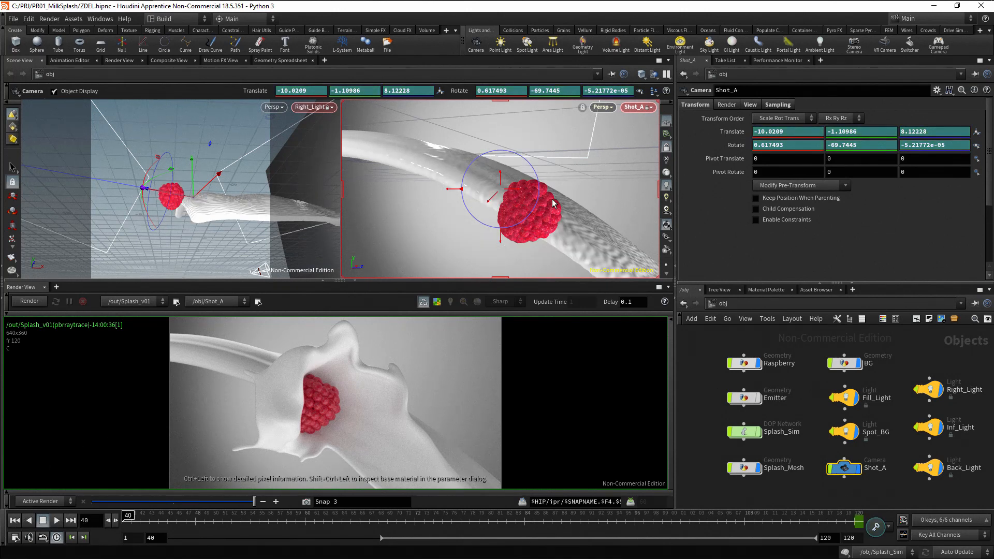
{"action": "key", "text": "Escape"}
{"action": "scroll", "coordinate": [555, 197], "scroll_direction": "up", "scroll_amount": 3}
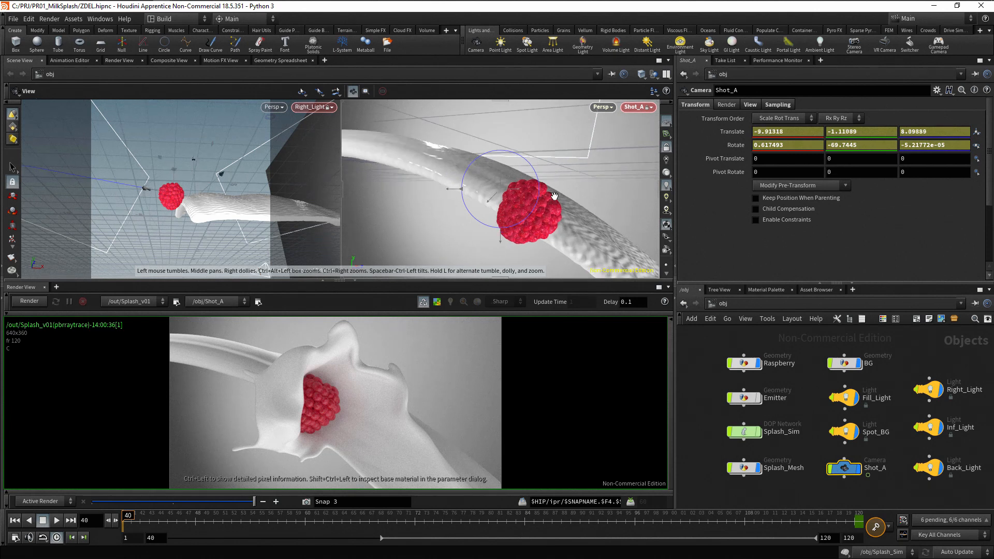
{"action": "middle_click_drag", "start_coordinate": [554, 196], "coordinate": [558, 185]}
{"action": "key", "text": "Return"}
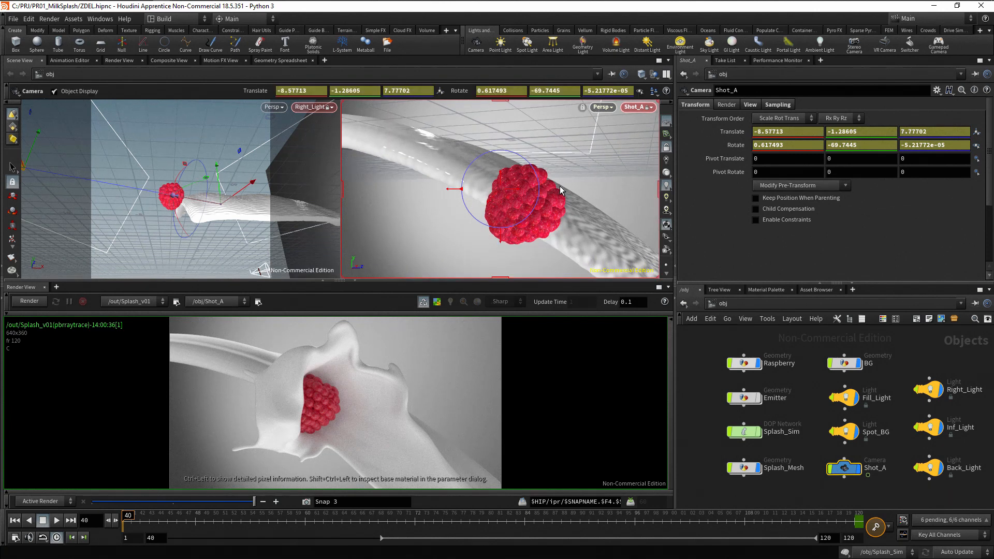
{"action": "left_click", "coordinate": [731, 131], "text": "alt"}
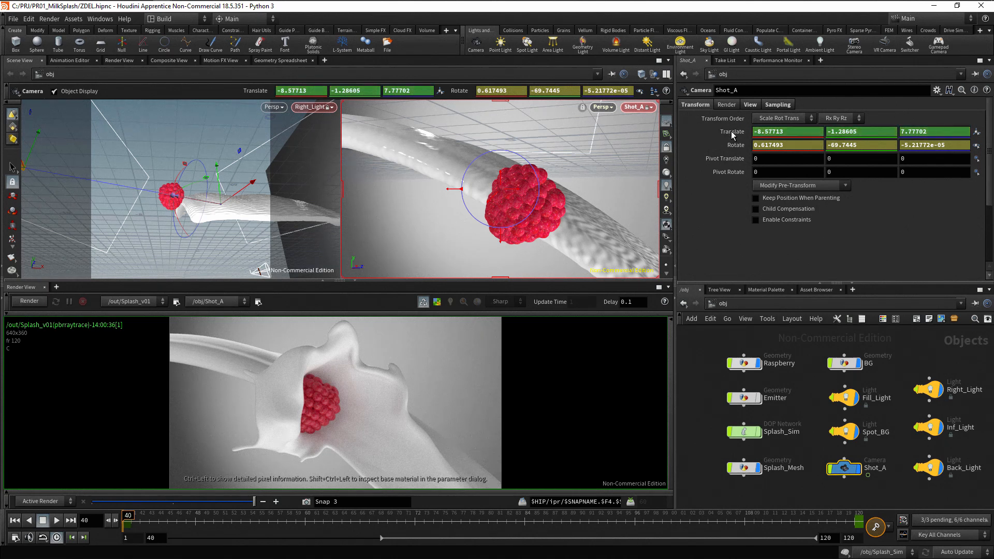
{"action": "left_click", "coordinate": [735, 145], "text": "alt"}
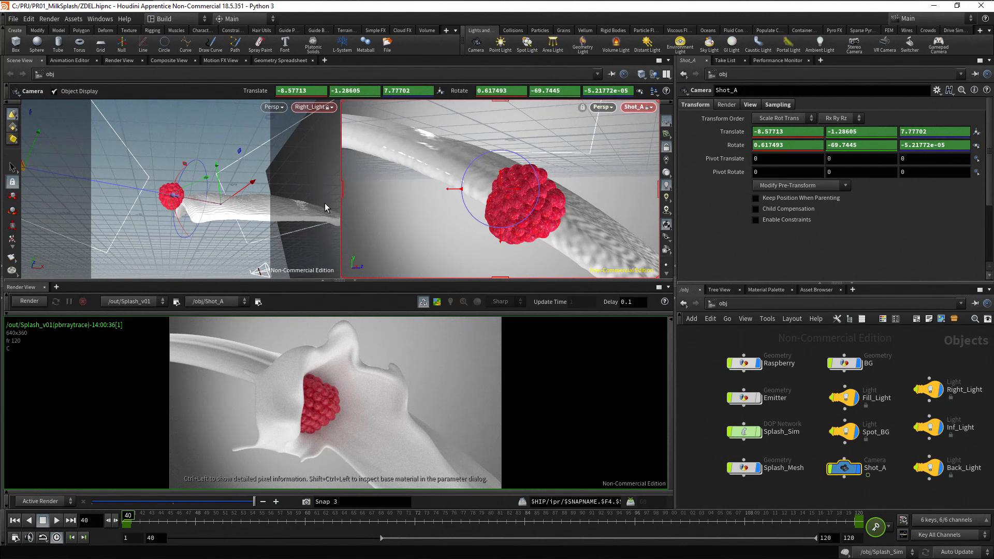
Step: Fit all of Shot_A's transform curves in the animation editor and select their segments between the two keyframes
{"action": "left_click", "coordinate": [72, 60]}
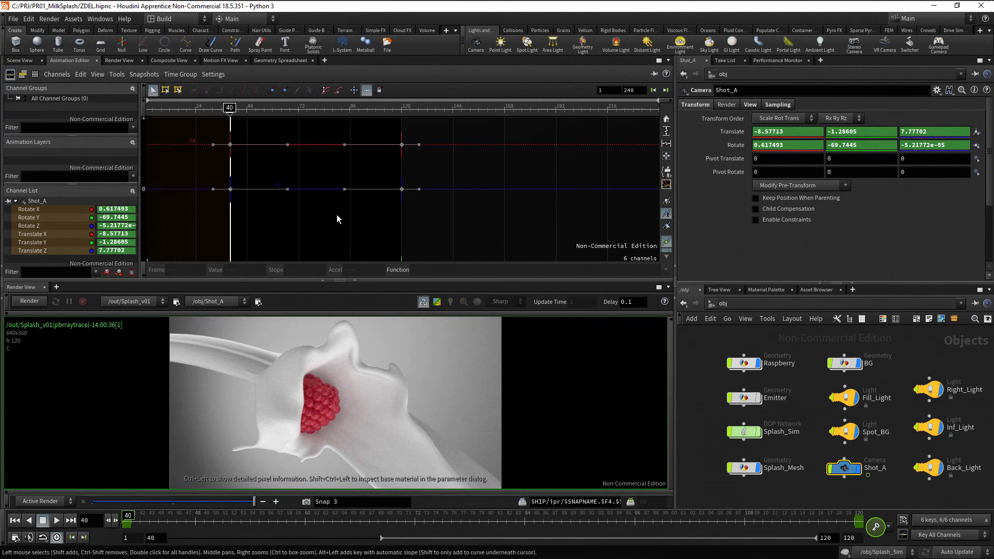
{"action": "key", "text": "h"}
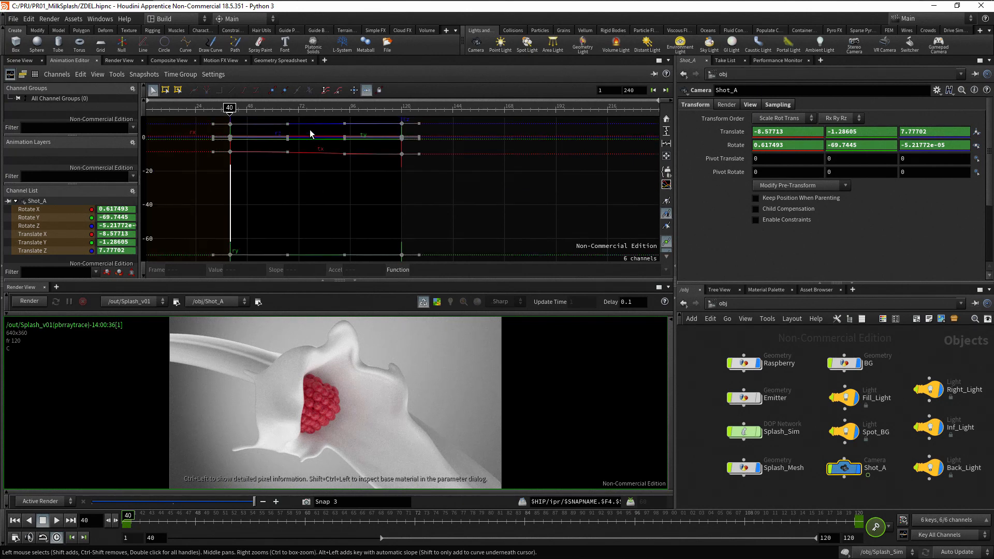
{"action": "left_click_drag", "start_coordinate": [309, 121], "coordinate": [341, 270]}
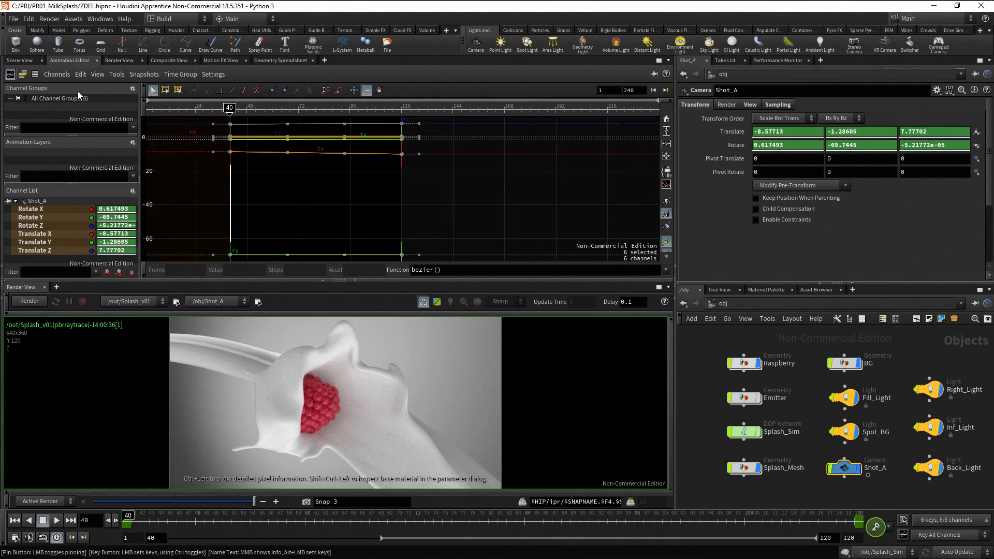
{"action": "left_click", "coordinate": [20, 61]}
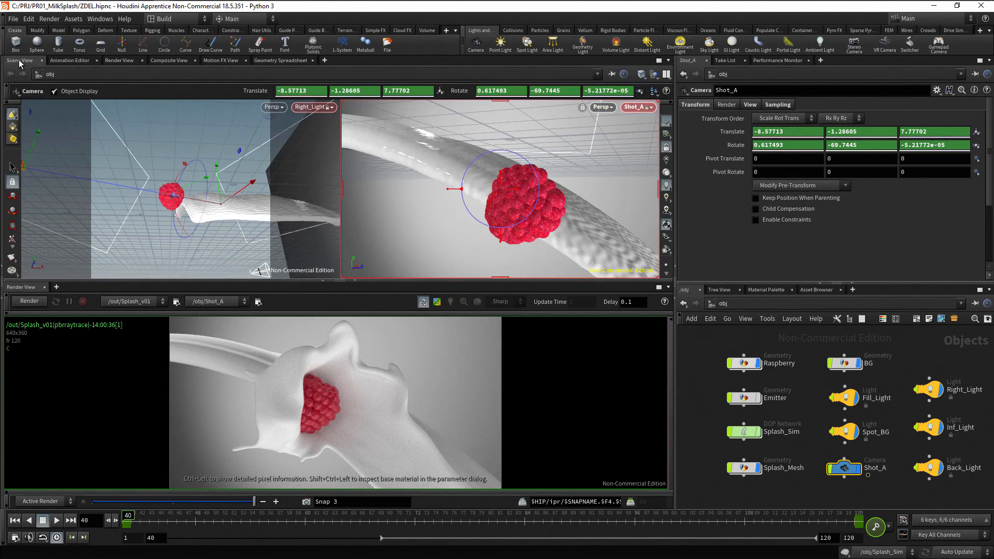
Step: Render a viewport flipbook of the Shot_A camera move for frames 40 to 120
{"action": "left_click", "coordinate": [13, 257]}
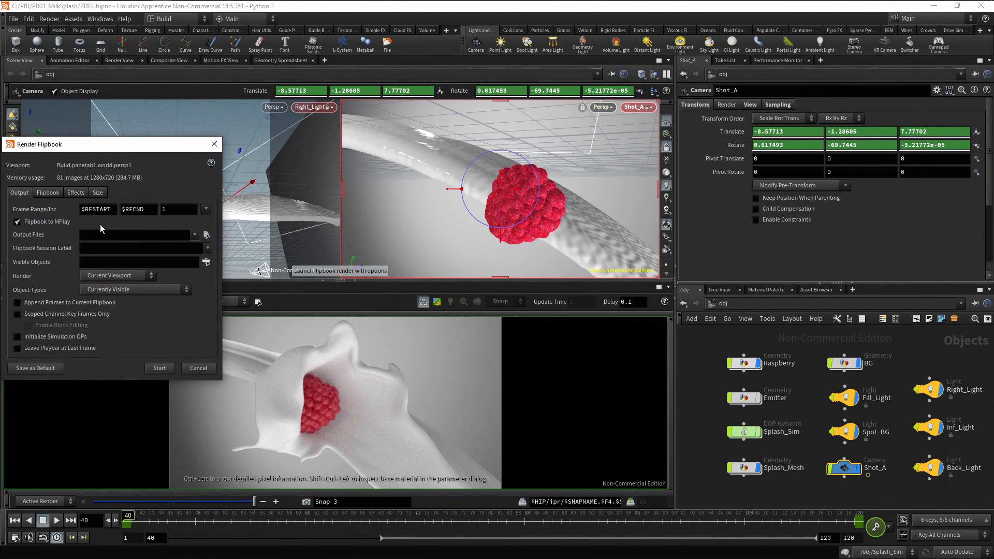
{"action": "left_click", "coordinate": [116, 210]}
{"action": "type", "text": "40"}
{"action": "key", "text": "Tab"}
{"action": "type", "text": "120"}
{"action": "left_click", "coordinate": [165, 368]}
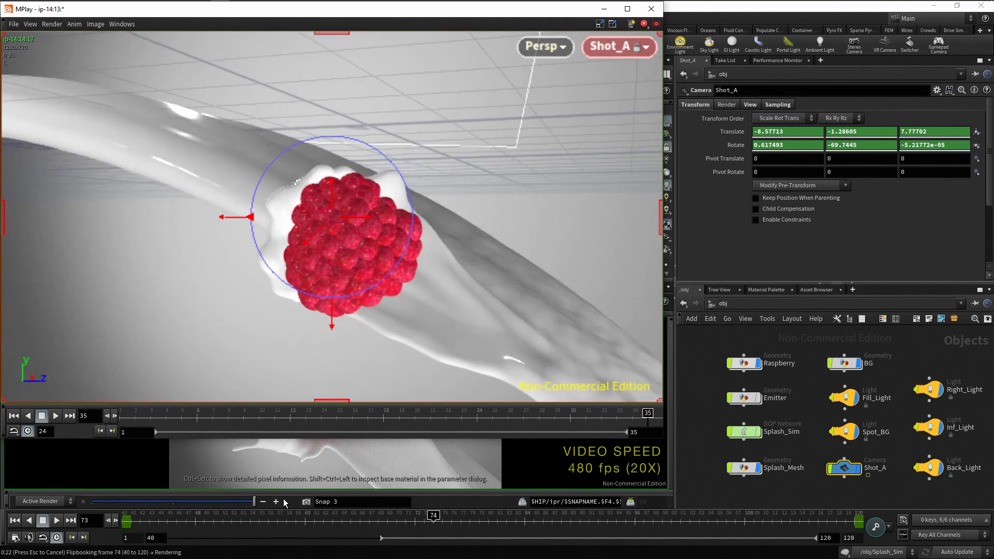
Step: Play the flipbook through to its last frame to review the camera move, and return the scene to frame 120
{"action": "left_click", "coordinate": [56, 416]}
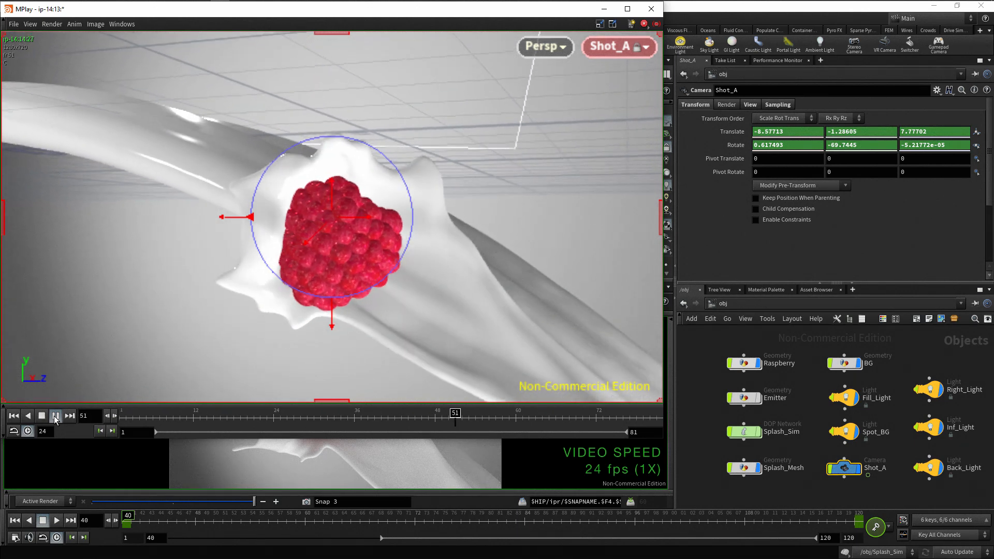
{"action": "left_click", "coordinate": [55, 416]}
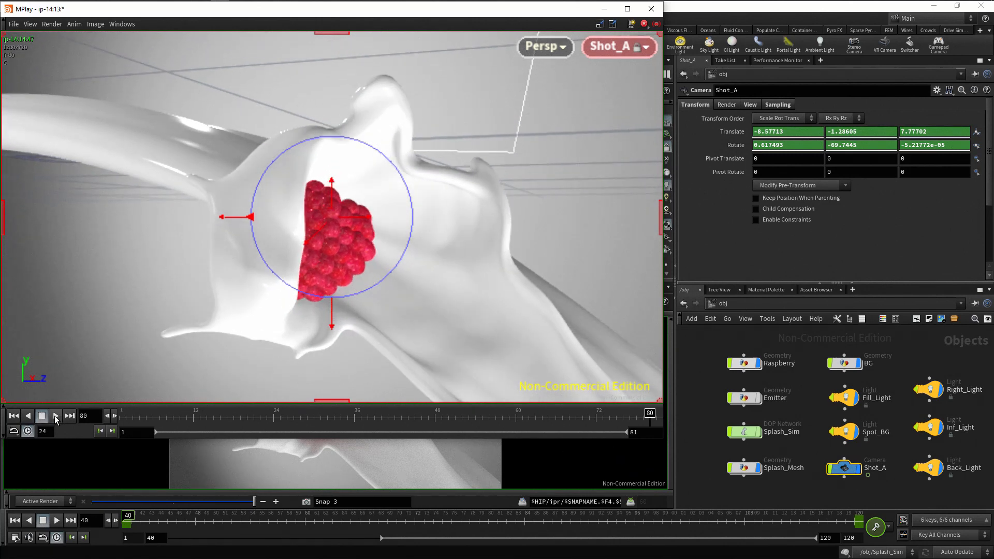
{"action": "left_click", "coordinate": [70, 417]}
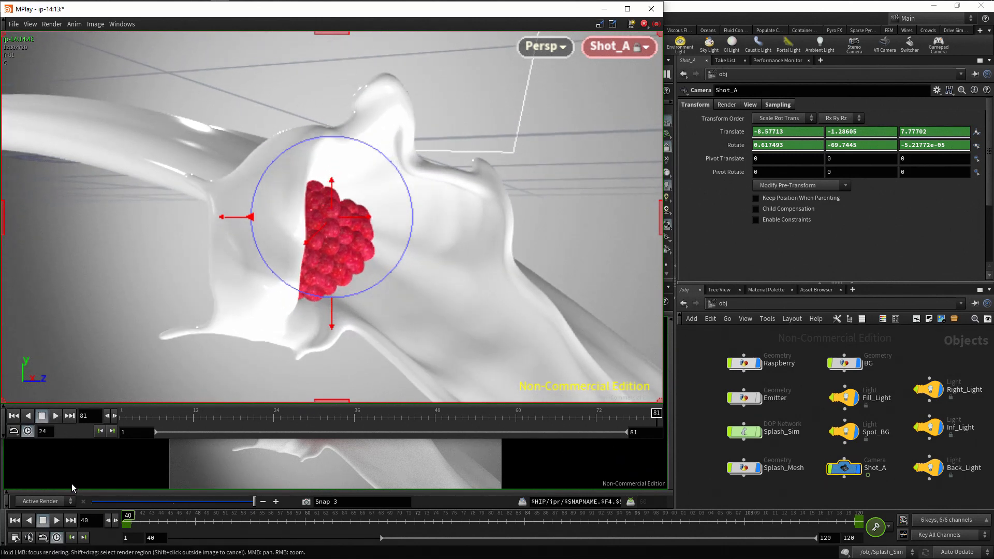
{"action": "left_click", "coordinate": [70, 520]}
{"action": "left_click", "coordinate": [70, 521]}
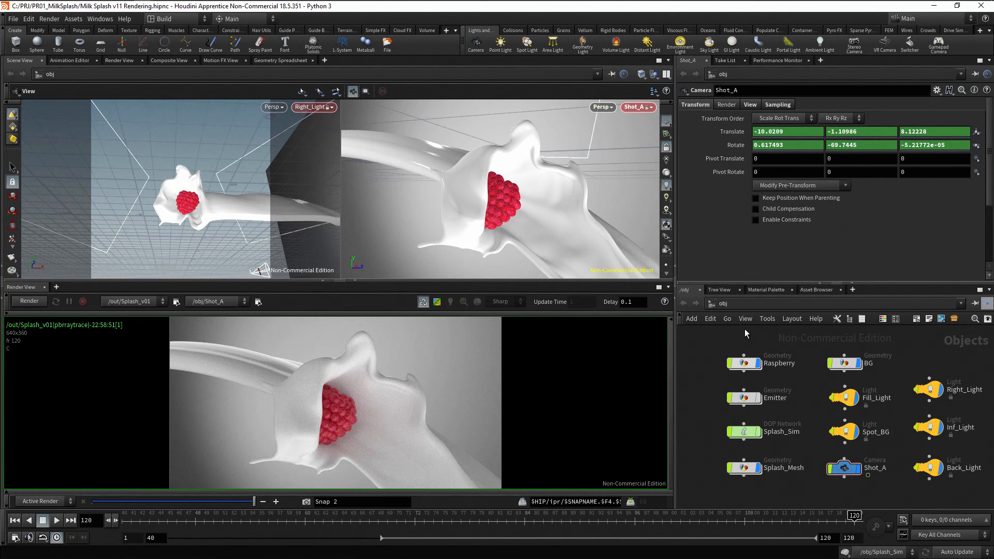
Step: In the out network, duplicate the Splash_v01 Mantra node and rename the copy Background_v01
{"action": "left_click", "coordinate": [722, 303]}
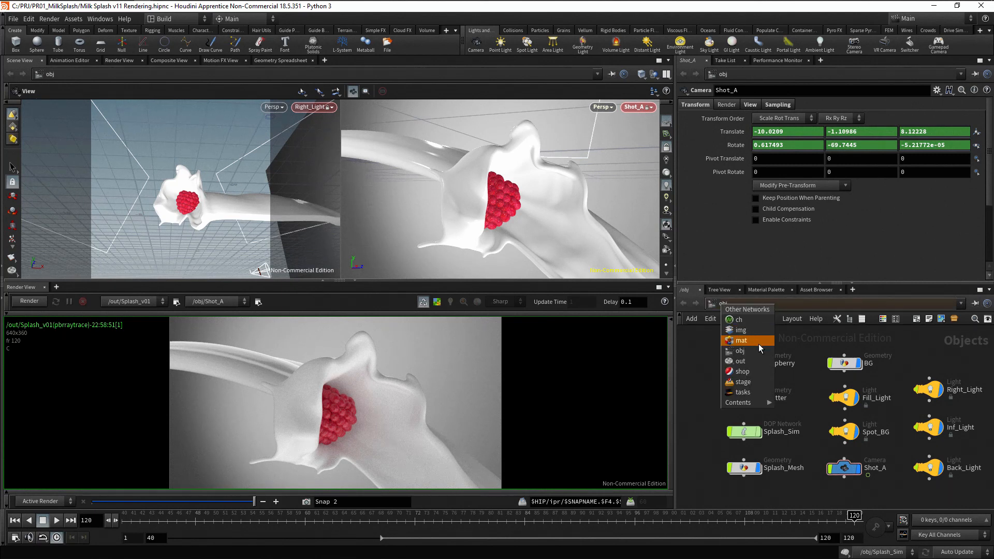
{"action": "left_click", "coordinate": [760, 362]}
{"action": "left_click_drag", "start_coordinate": [855, 417], "coordinate": [885, 408]}
{"action": "double_click", "coordinate": [923, 414]}
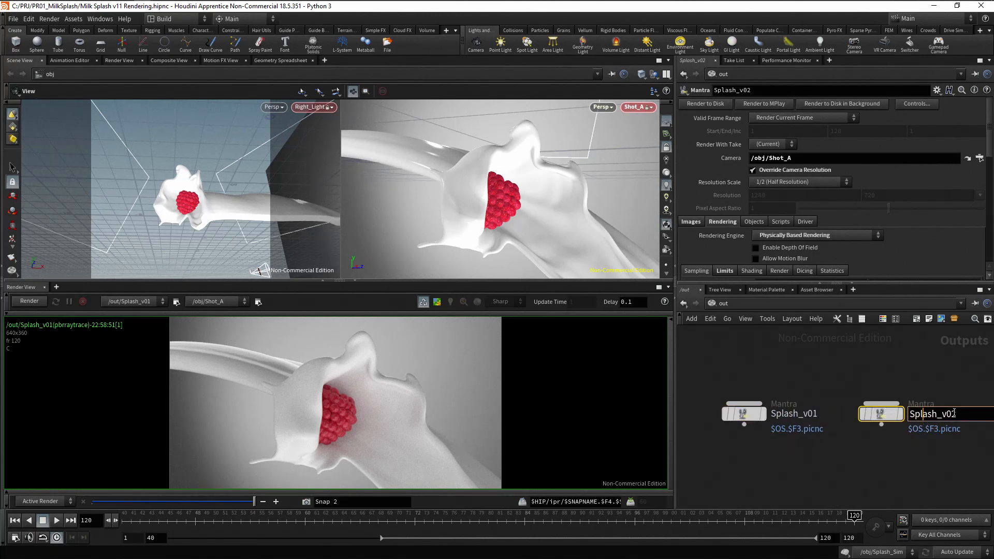
{"action": "left_click_drag", "start_coordinate": [958, 414], "coordinate": [896, 415]}
{"action": "type", "text": "1"}
{"action": "type", "text": "Back"}
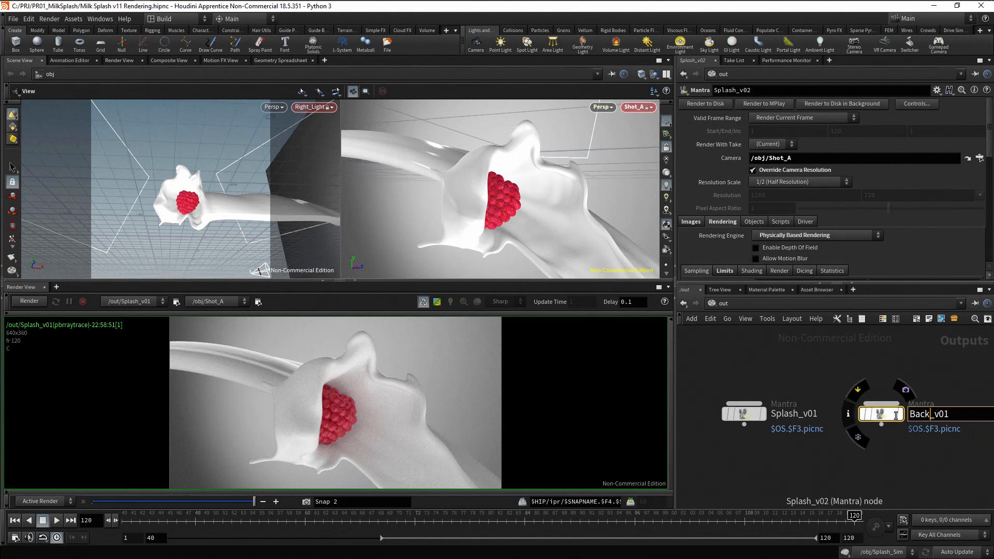
{"action": "type", "text": "ground"}
{"action": "key", "text": "Return"}
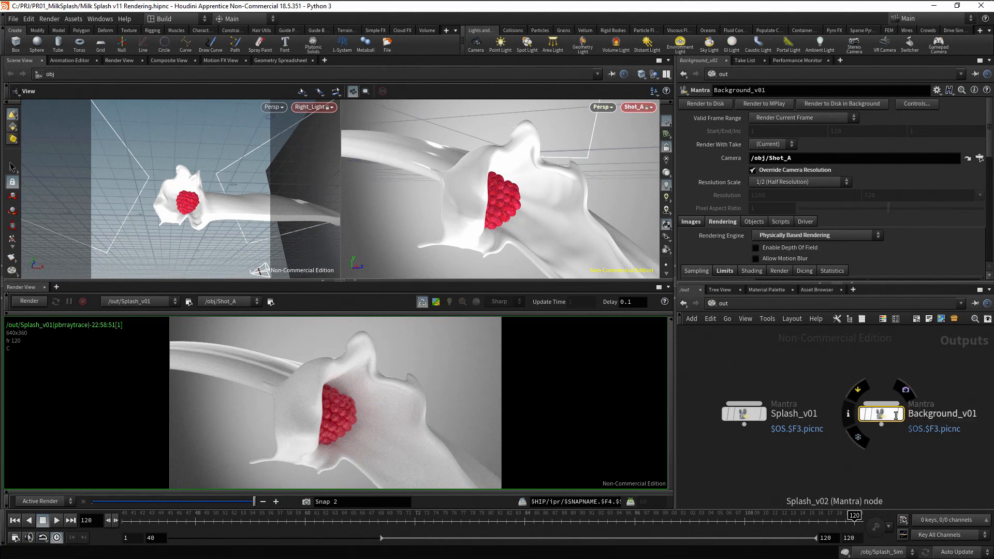
{"action": "key", "text": "h"}
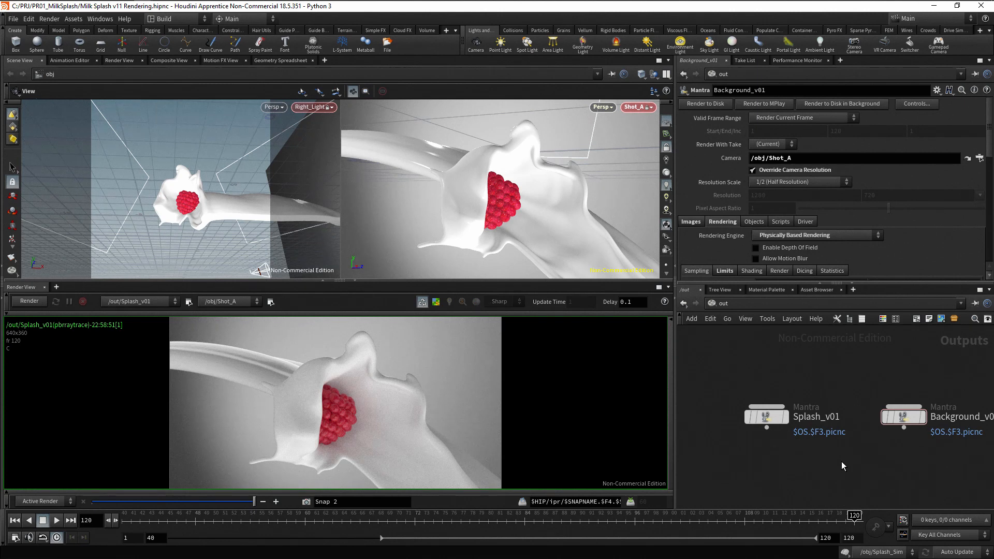
Step: Set the Candidate Objects of the Splash_v01 Mantra node to Splash_Mesh and Raspberry
{"action": "left_click", "coordinate": [776, 417]}
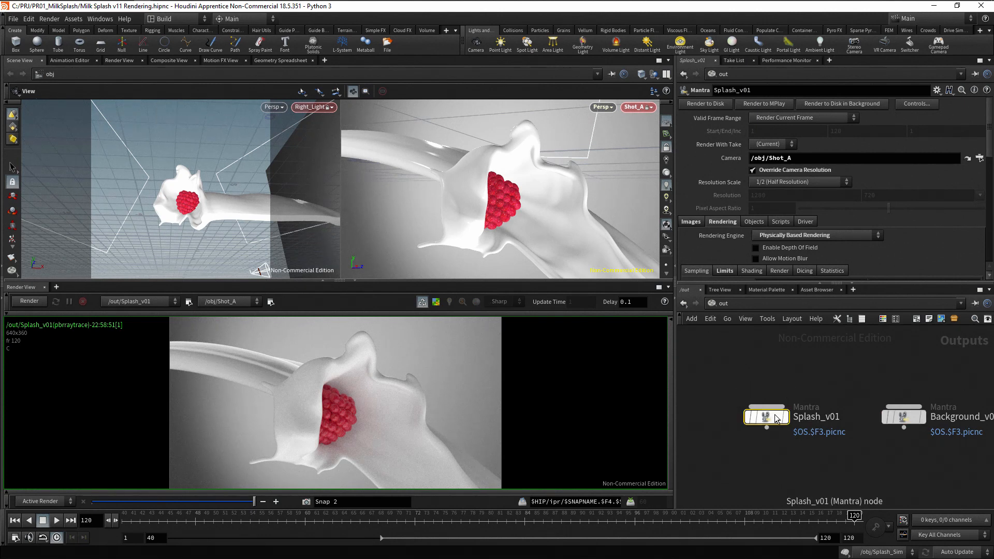
{"action": "left_click", "coordinate": [855, 284]}
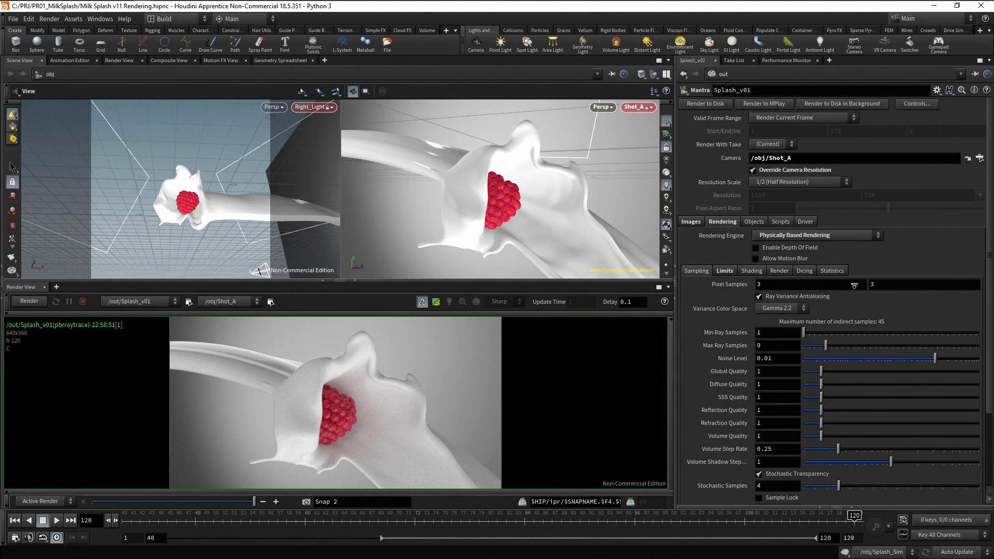
{"action": "left_click", "coordinate": [756, 223]}
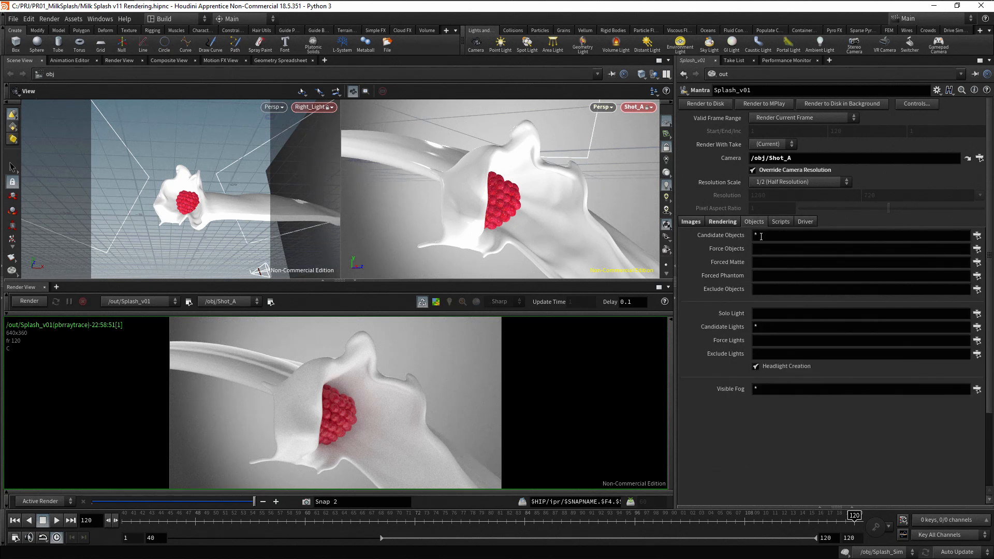
{"action": "left_click", "coordinate": [788, 235]}
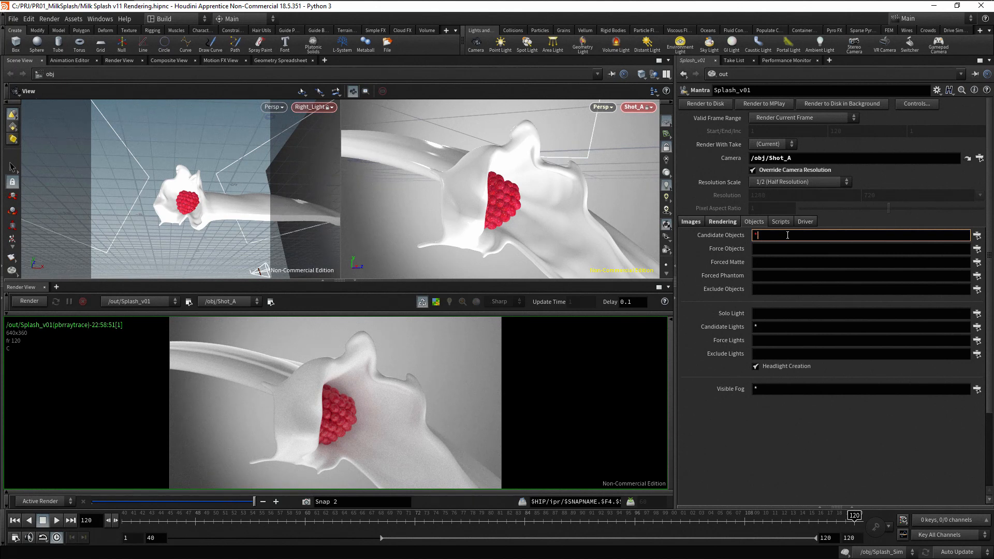
{"action": "left_click", "coordinate": [977, 236]}
{"action": "left_click", "coordinate": [841, 123]}
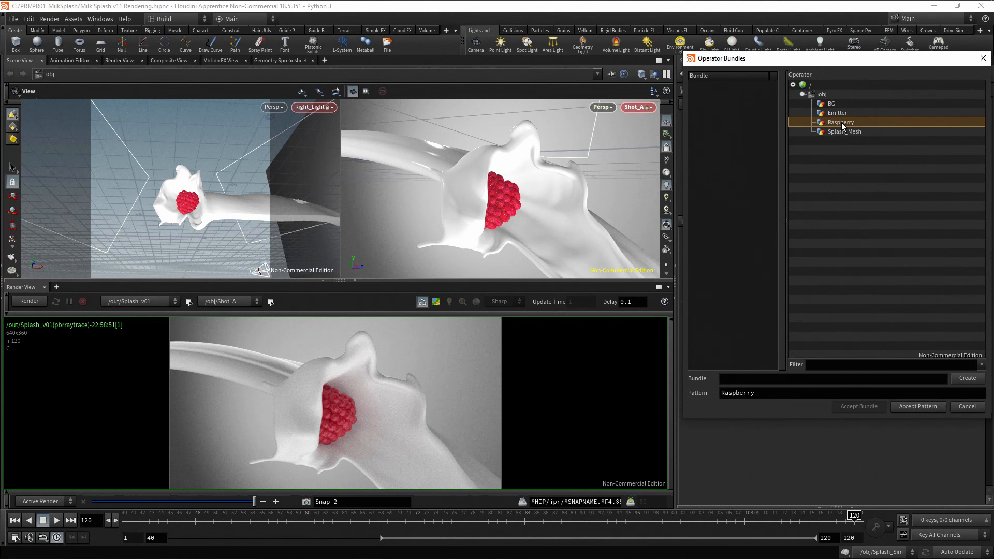
{"action": "left_click", "coordinate": [840, 132], "text": "ctrl"}
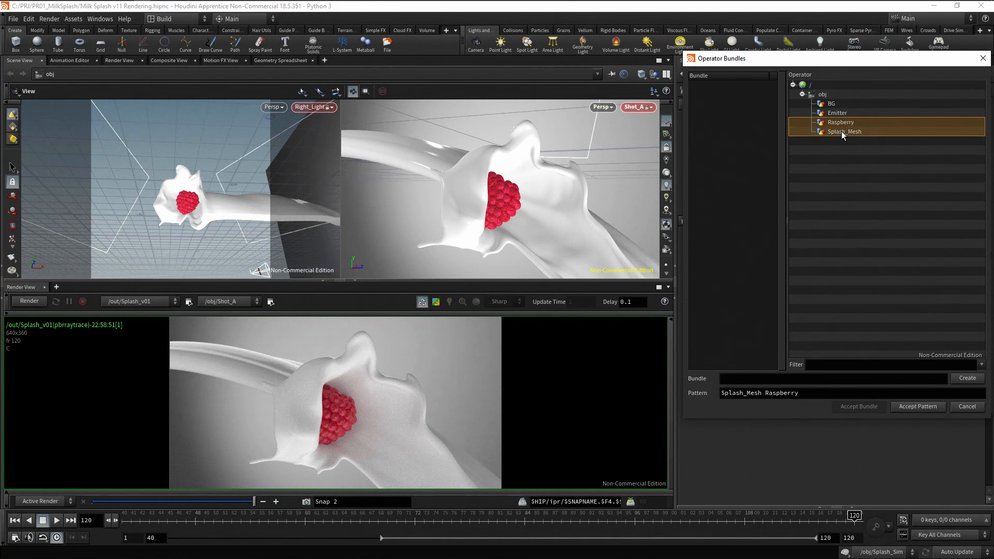
{"action": "left_click", "coordinate": [941, 407]}
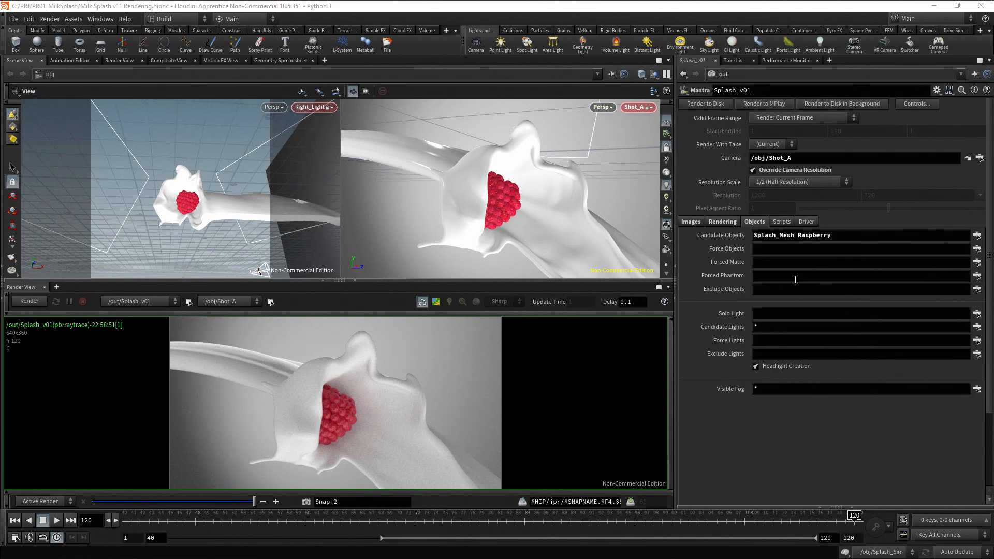
{"action": "left_click", "coordinate": [855, 235]}
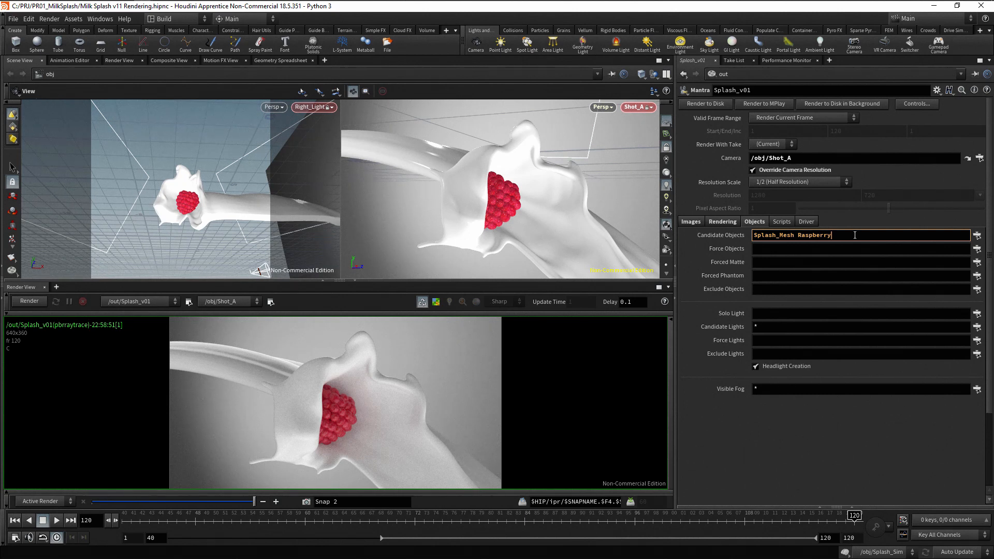
Step: Set BG as the Forced Phantom object of Splash_v01
{"action": "left_click", "coordinate": [772, 263]}
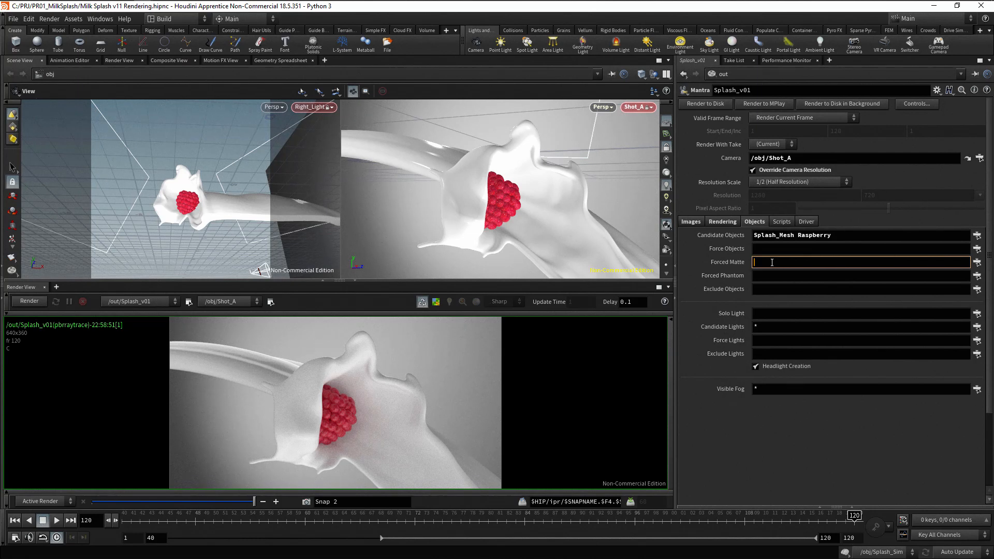
{"action": "left_click", "coordinate": [774, 277]}
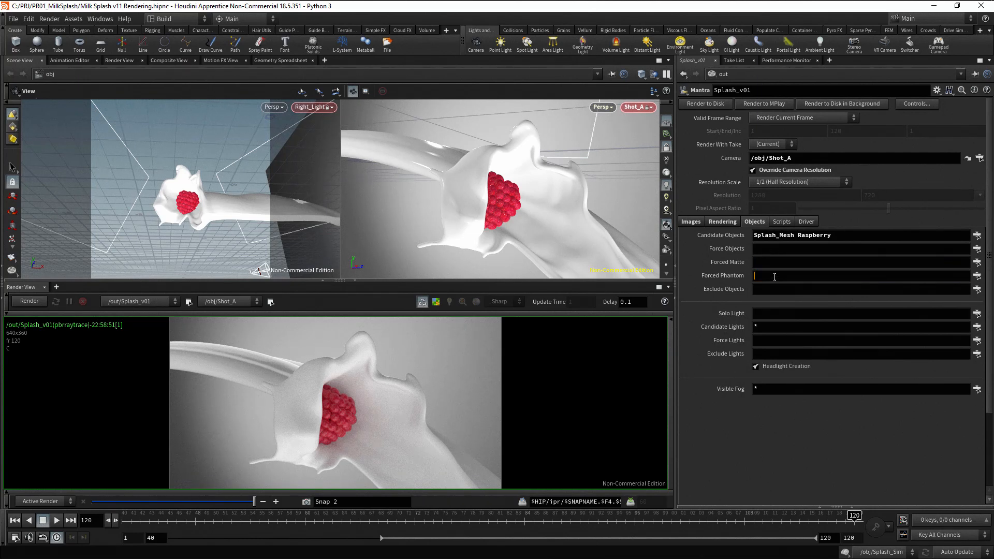
{"action": "left_click", "coordinate": [978, 275]}
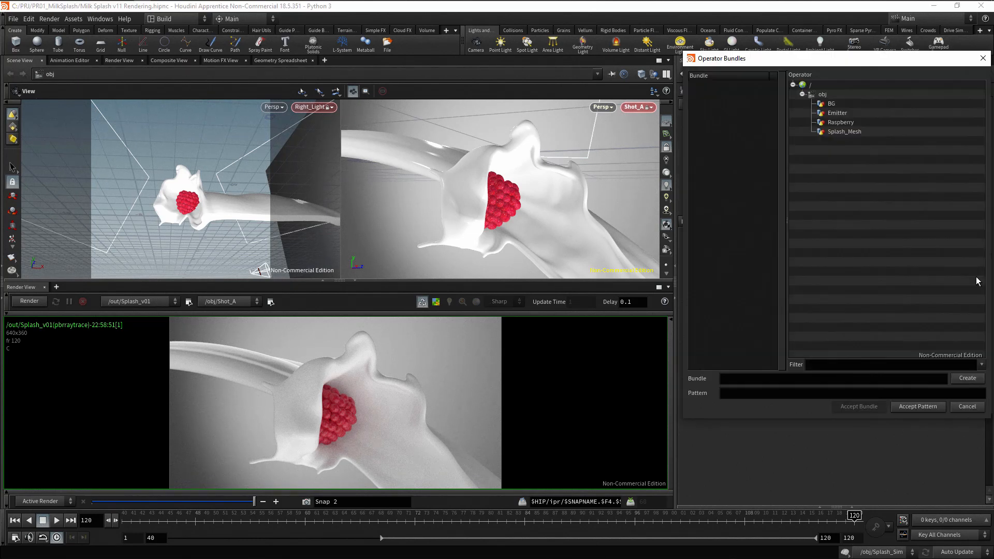
{"action": "left_click", "coordinate": [832, 104]}
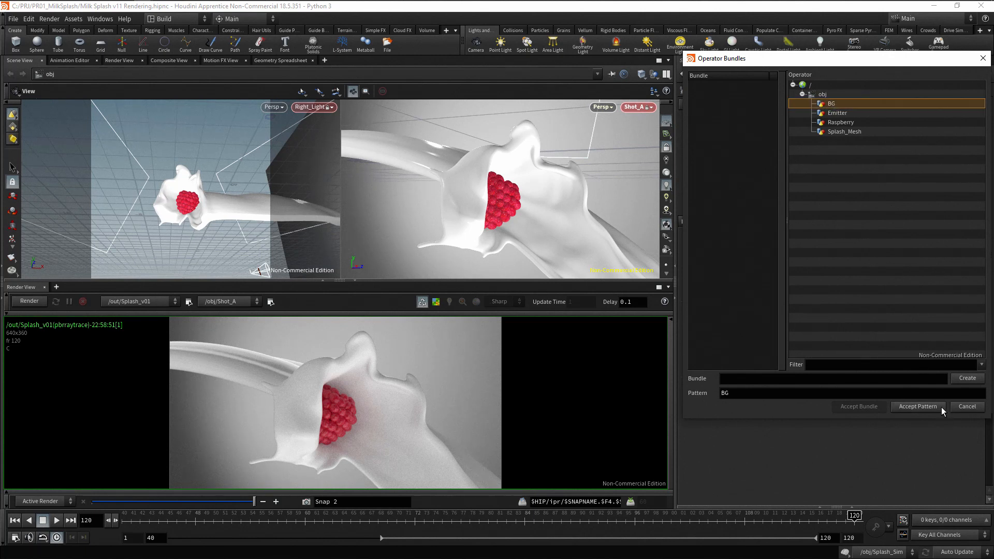
{"action": "left_click", "coordinate": [939, 407]}
{"action": "left_click", "coordinate": [772, 275]}
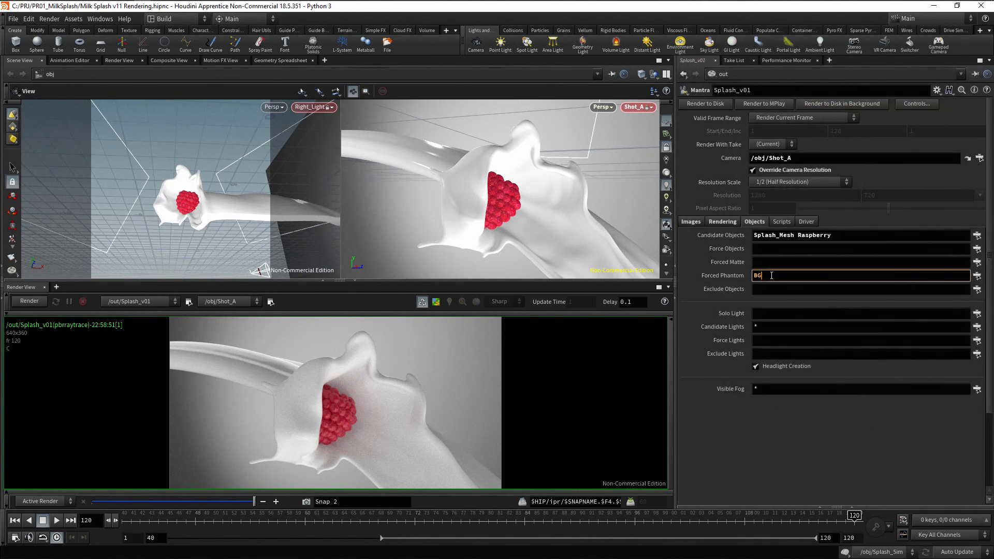
{"action": "left_click", "coordinate": [772, 329]}
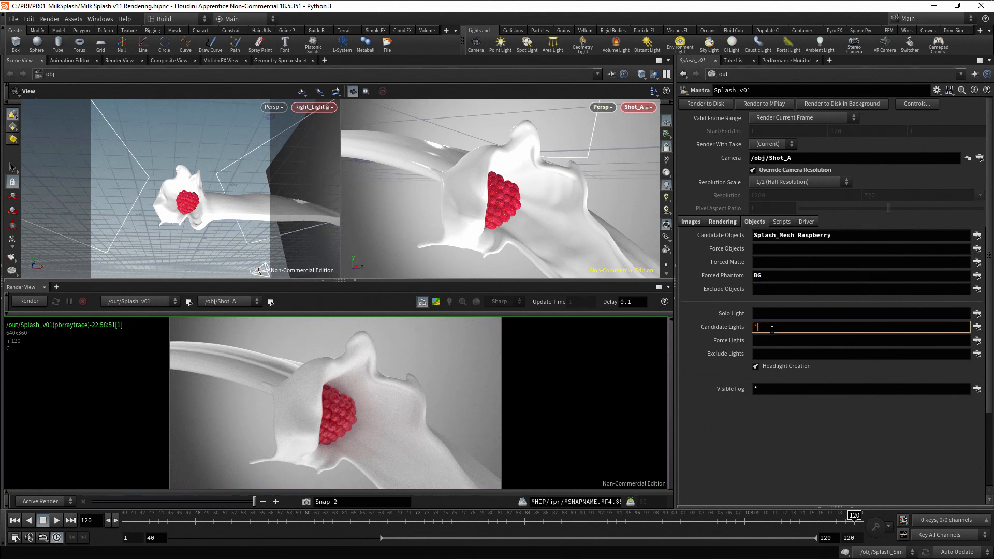
{"action": "left_click", "coordinate": [772, 405]}
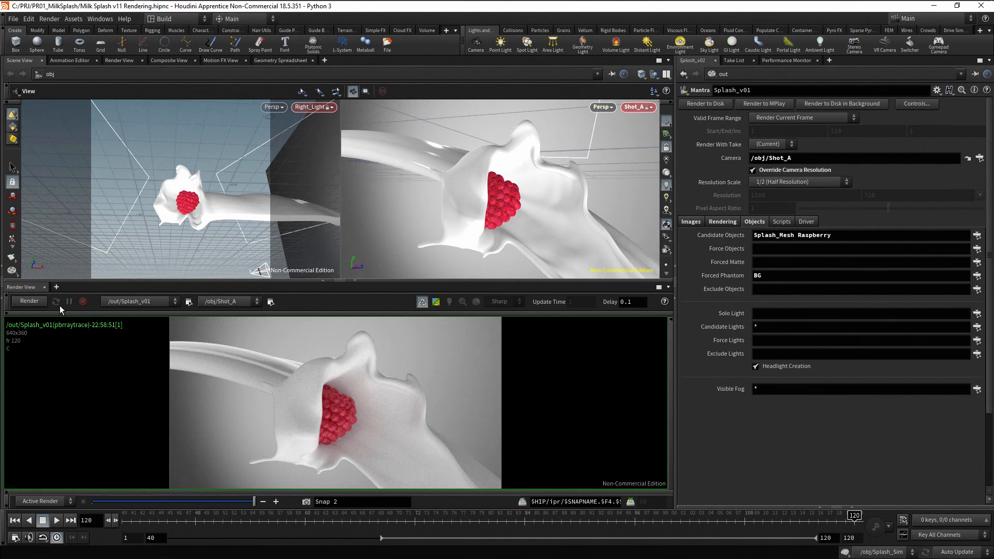
Step: Render Splash_v01 in the render view and show the view's Color Correction and View Bar controls
{"action": "left_click", "coordinate": [42, 304]}
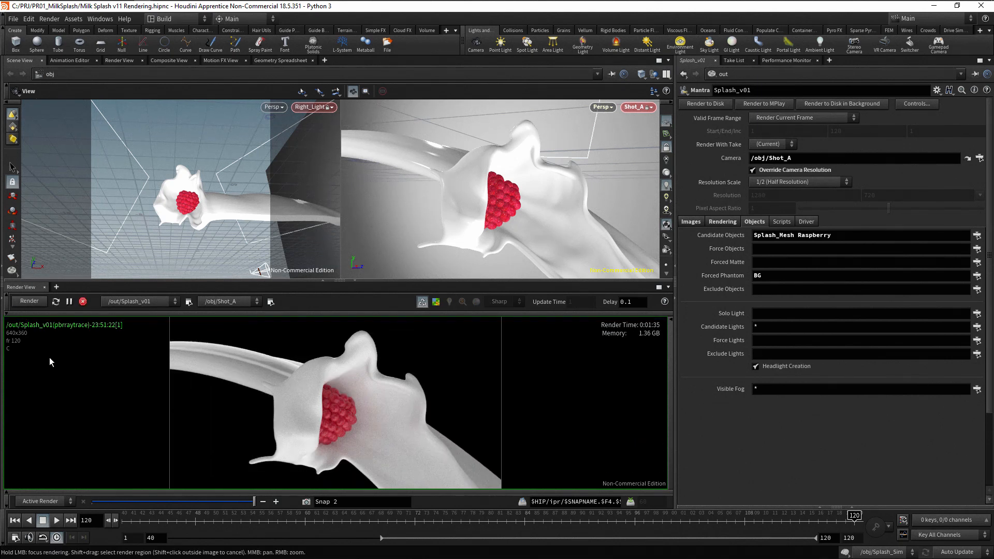
{"action": "right_click", "coordinate": [92, 369]}
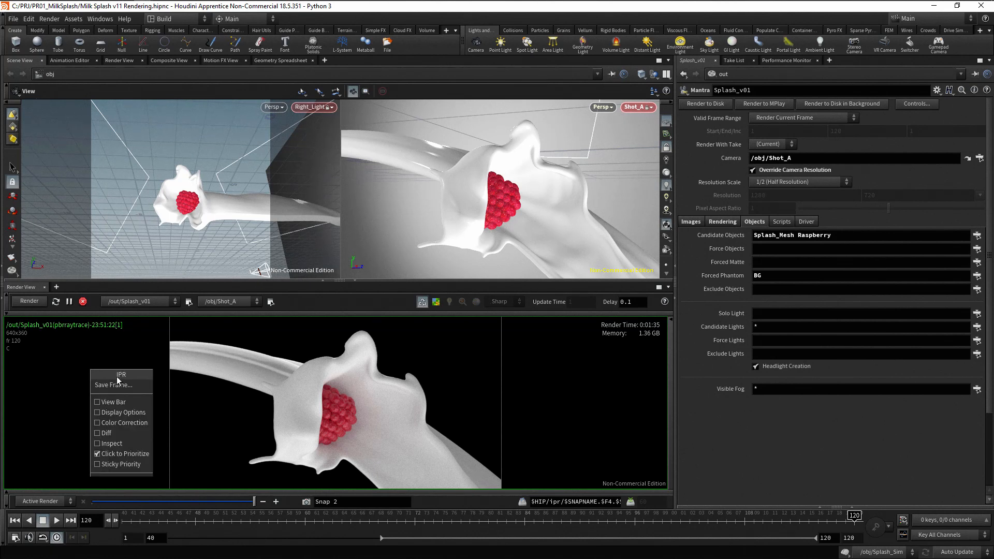
{"action": "left_click", "coordinate": [148, 422]}
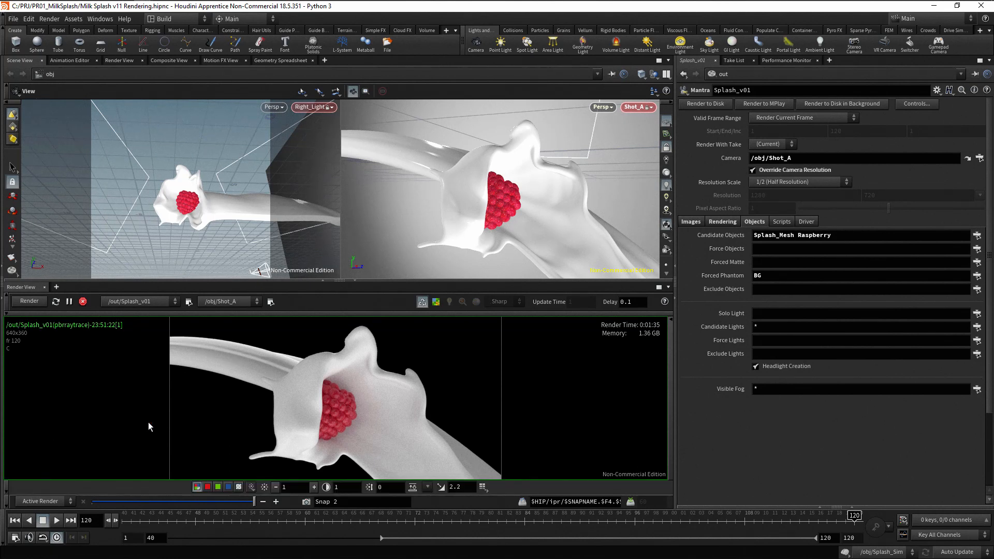
{"action": "right_click", "coordinate": [98, 361]}
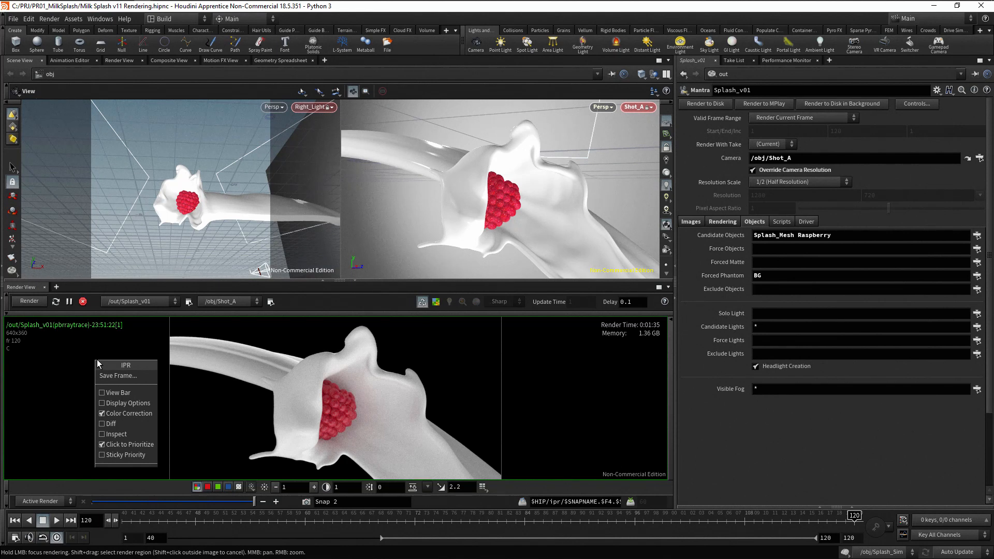
{"action": "left_click", "coordinate": [124, 392]}
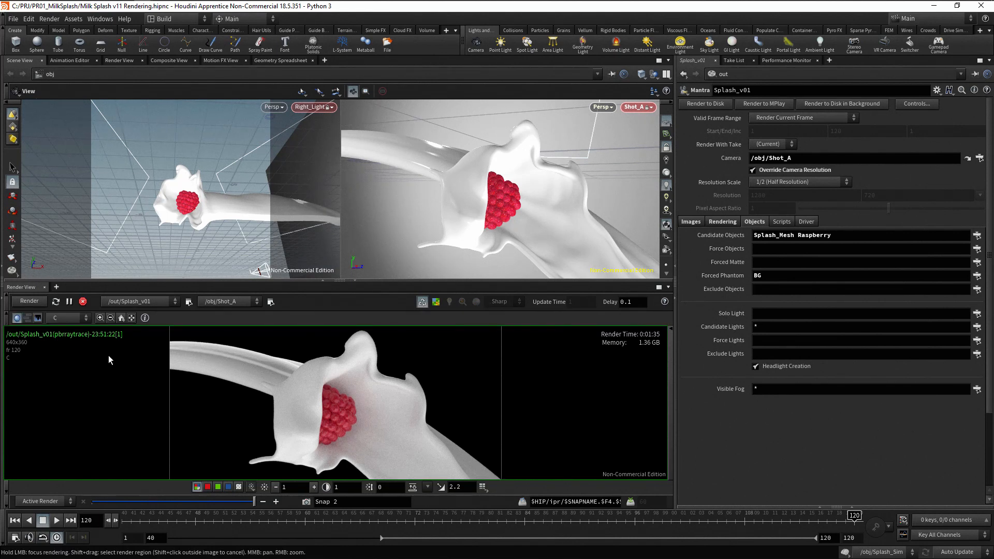
Step: Fit the rendered splash image in the render view, inspect its alpha channel, and return to the full-colour display
{"action": "left_click", "coordinate": [132, 319]}
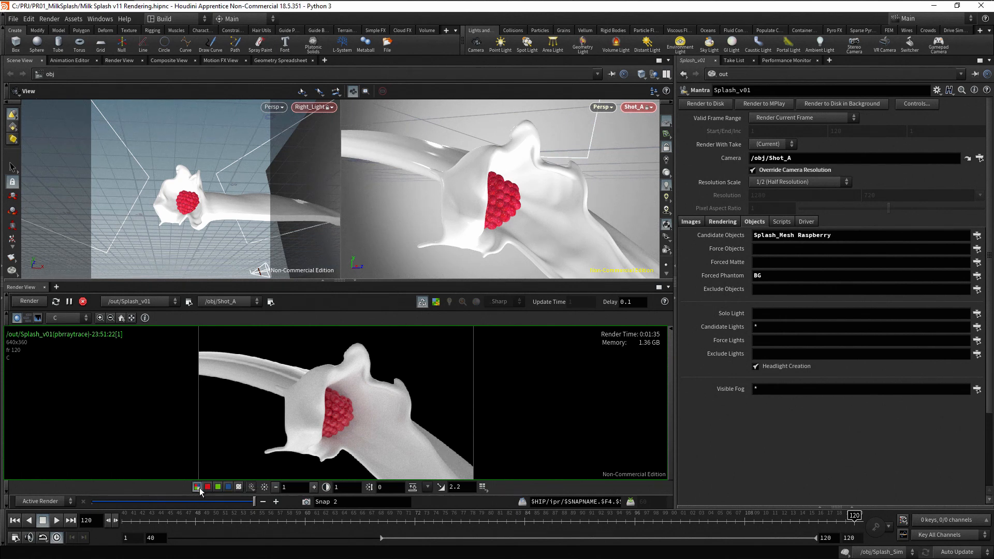
{"action": "left_click", "coordinate": [238, 488]}
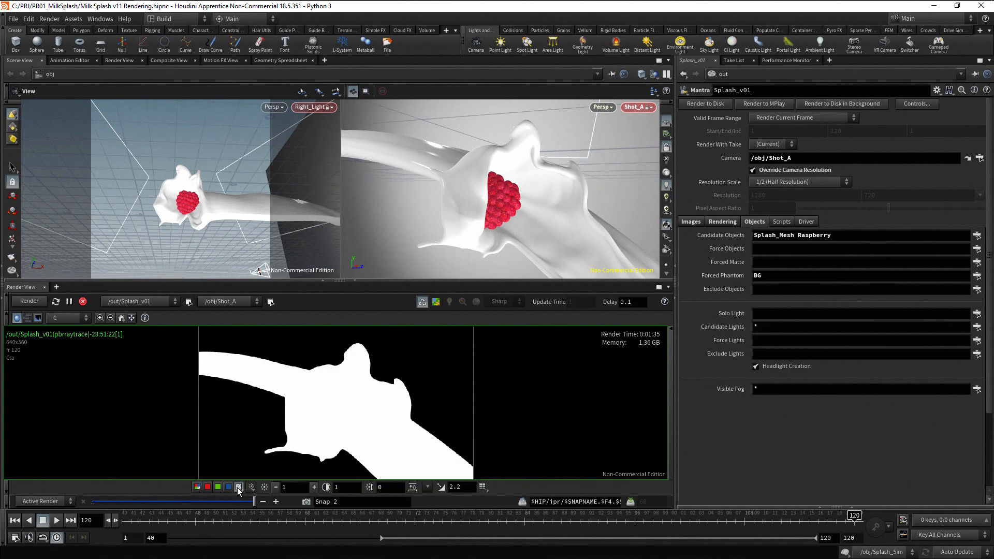
{"action": "left_click", "coordinate": [197, 487]}
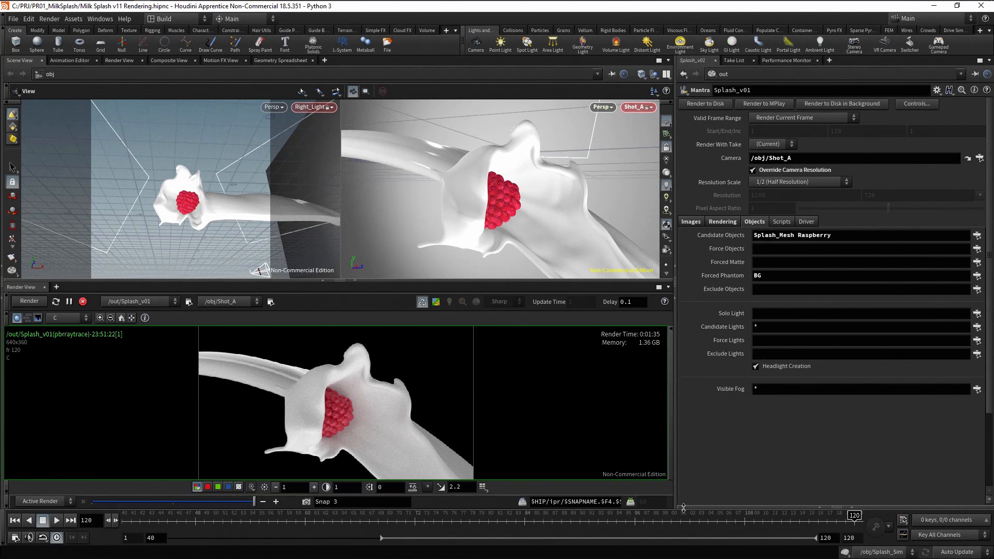
Step: Set the Candidate Objects of the Background_v01 Mantra node to BG
{"action": "left_click", "coordinate": [850, 505]}
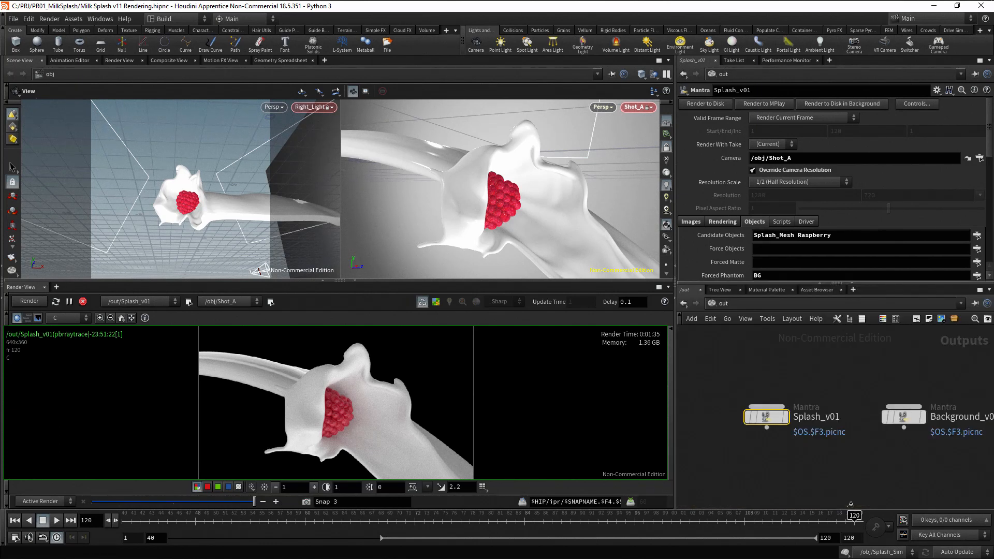
{"action": "left_click", "coordinate": [904, 416]}
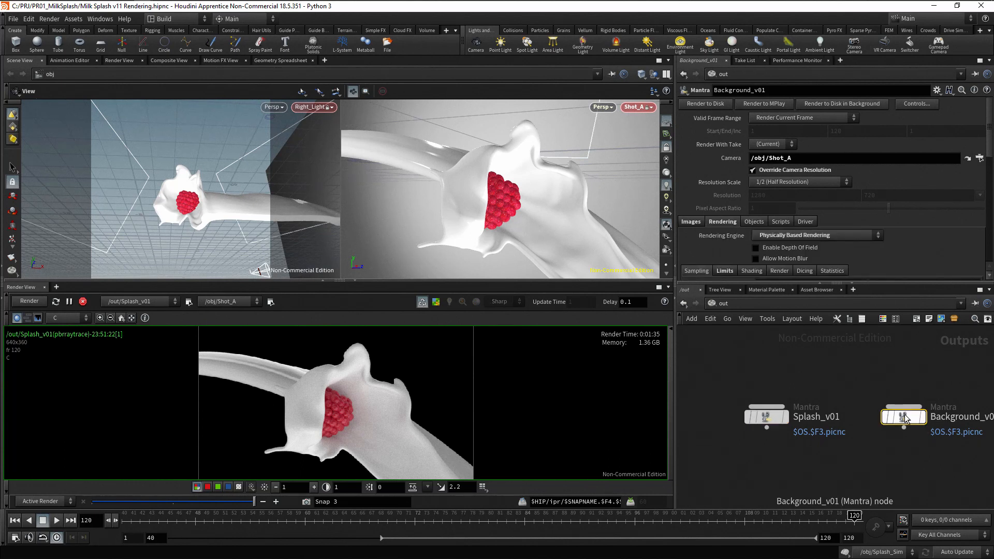
{"action": "left_click", "coordinate": [852, 283]}
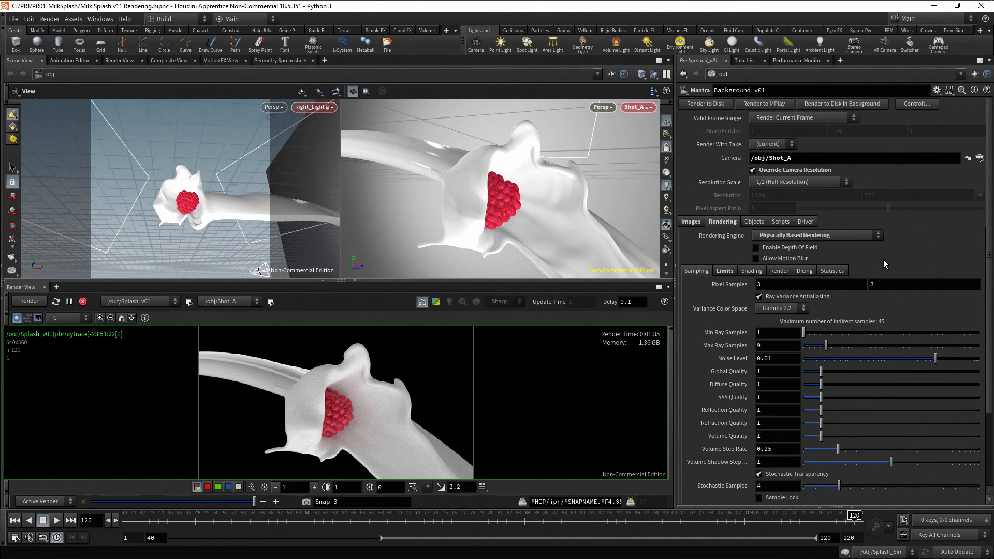
{"action": "left_click", "coordinate": [754, 221]}
{"action": "left_click", "coordinate": [772, 236]}
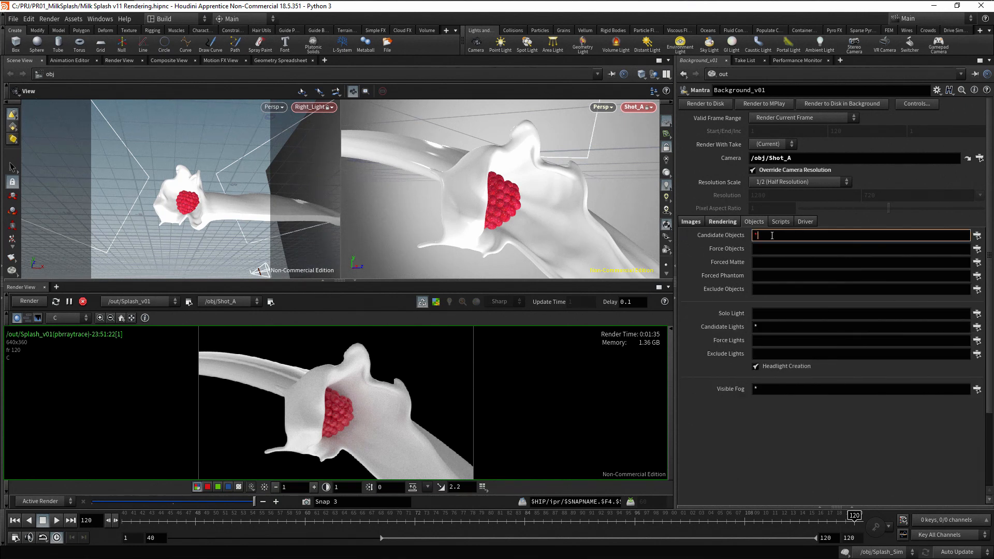
{"action": "left_click", "coordinate": [977, 235]}
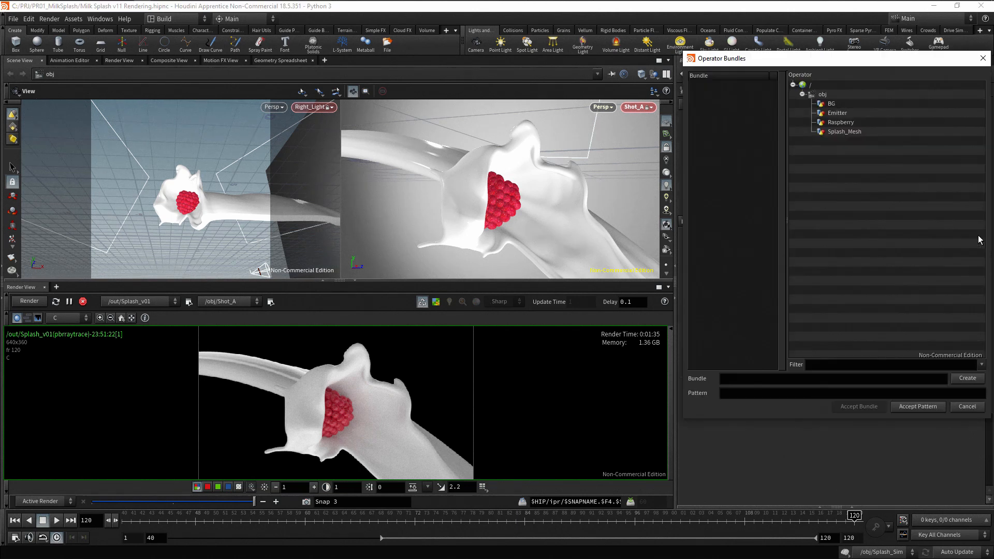
{"action": "left_click", "coordinate": [841, 104]}
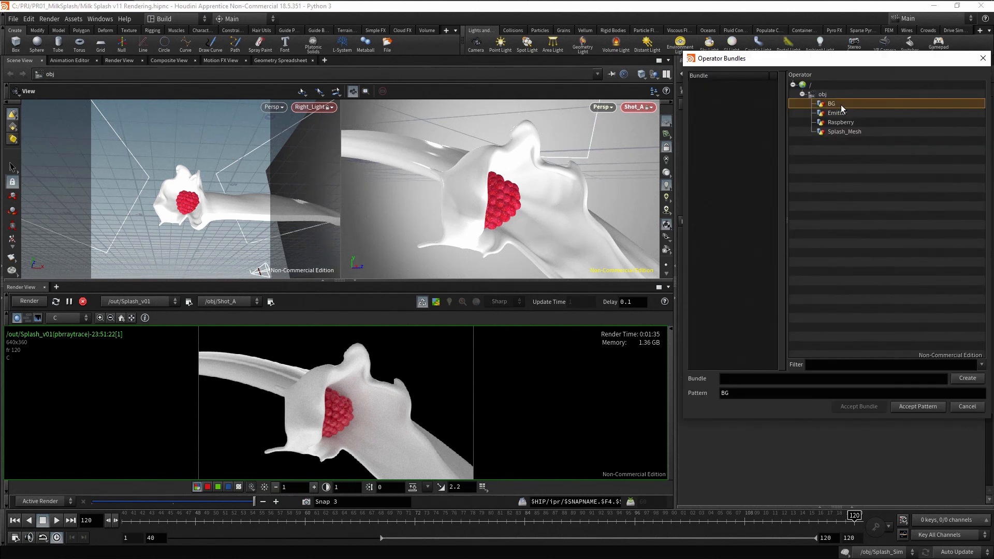
{"action": "left_click", "coordinate": [942, 408]}
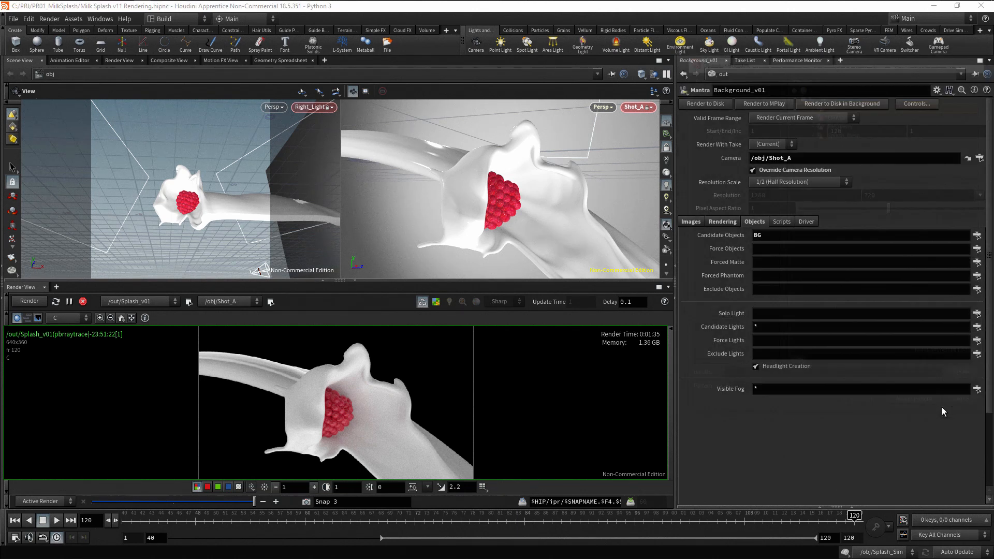
Step: Set Splash_Mesh and Raspberry as the Forced Phantom objects of the Background_v01 Mantra node
{"action": "left_click", "coordinate": [764, 276]}
{"action": "left_click", "coordinate": [977, 276]}
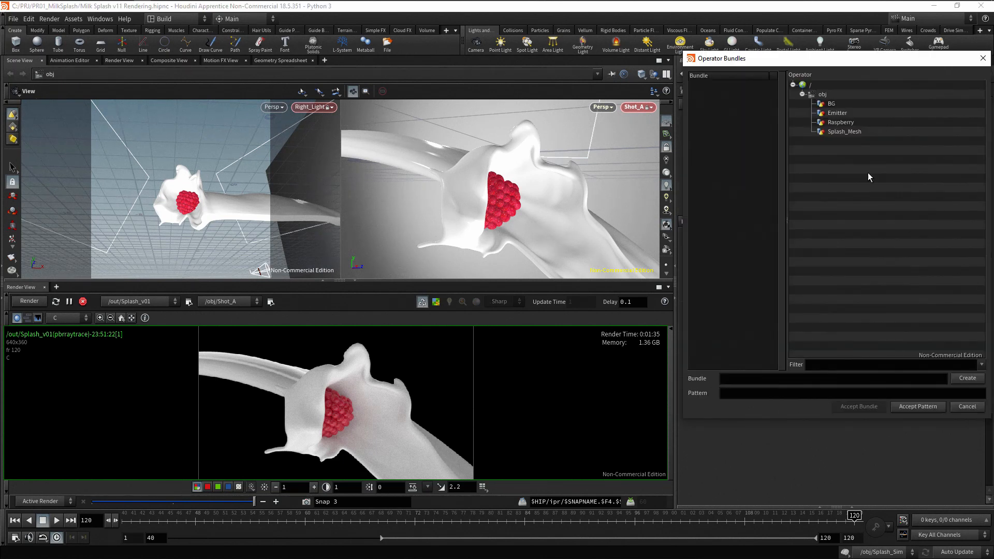
{"action": "left_click", "coordinate": [843, 123]}
{"action": "left_click", "coordinate": [850, 132], "text": "ctrl"}
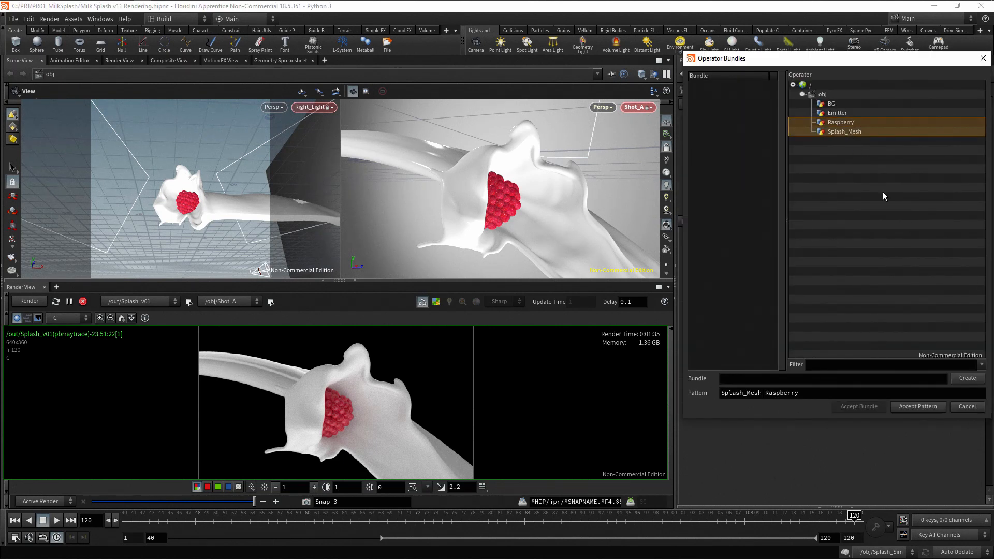
{"action": "left_click", "coordinate": [942, 406]}
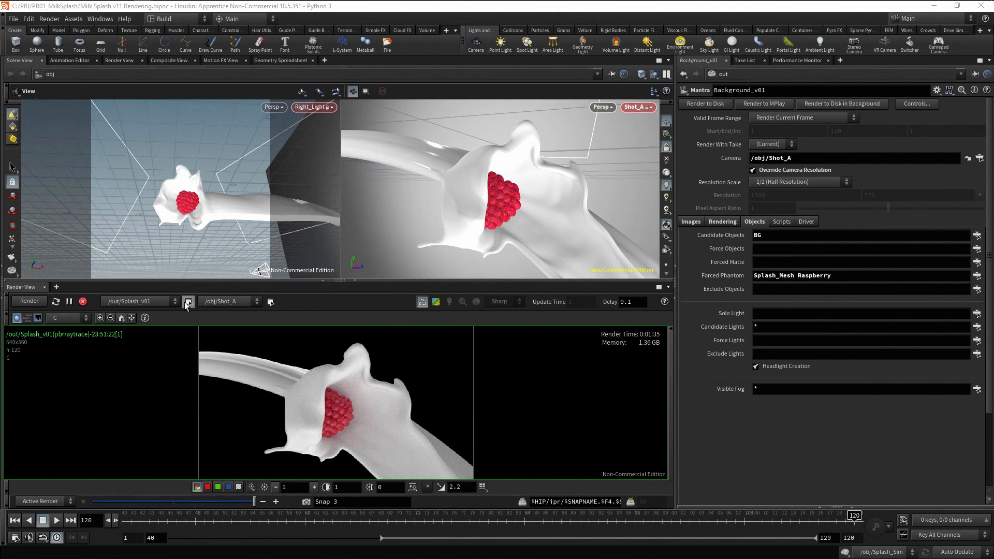
Step: Switch the render view to /out/Background_v01 and render it through the Shot_A camera
{"action": "left_click", "coordinate": [175, 301]}
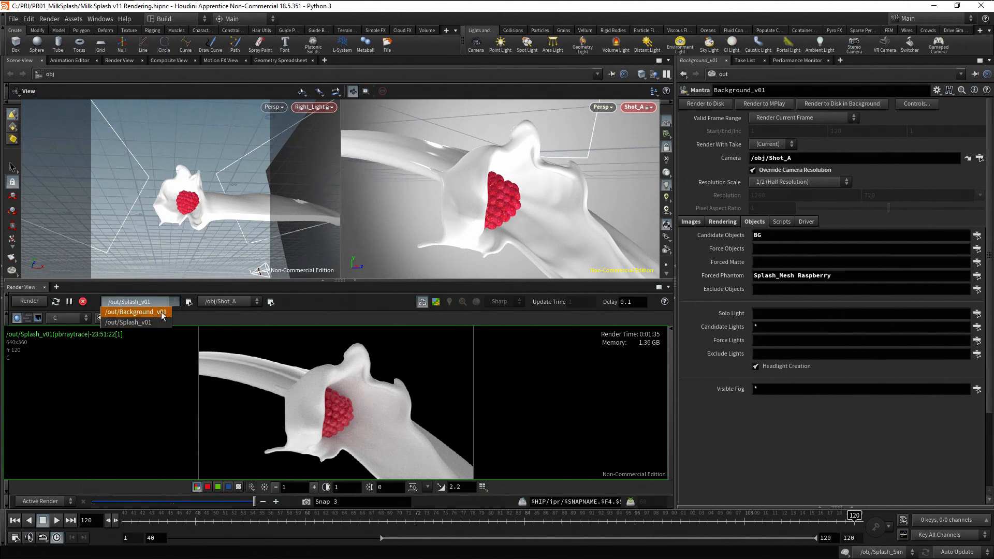
{"action": "left_click", "coordinate": [162, 312]}
{"action": "left_click", "coordinate": [42, 303]}
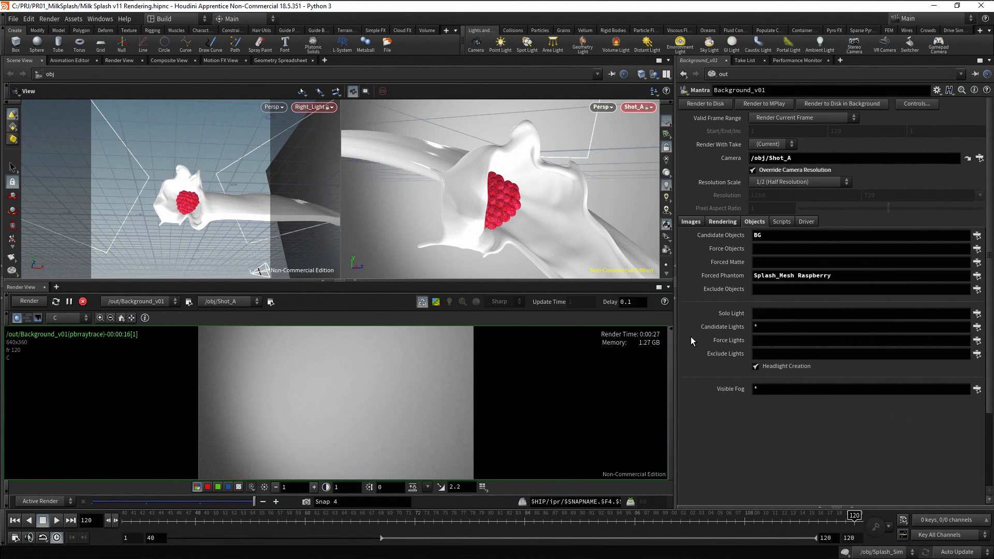
Step: Raise Background_v01's Pixel Samples to 9 by 9 and stop the render view's updating
{"action": "left_click", "coordinate": [724, 222]}
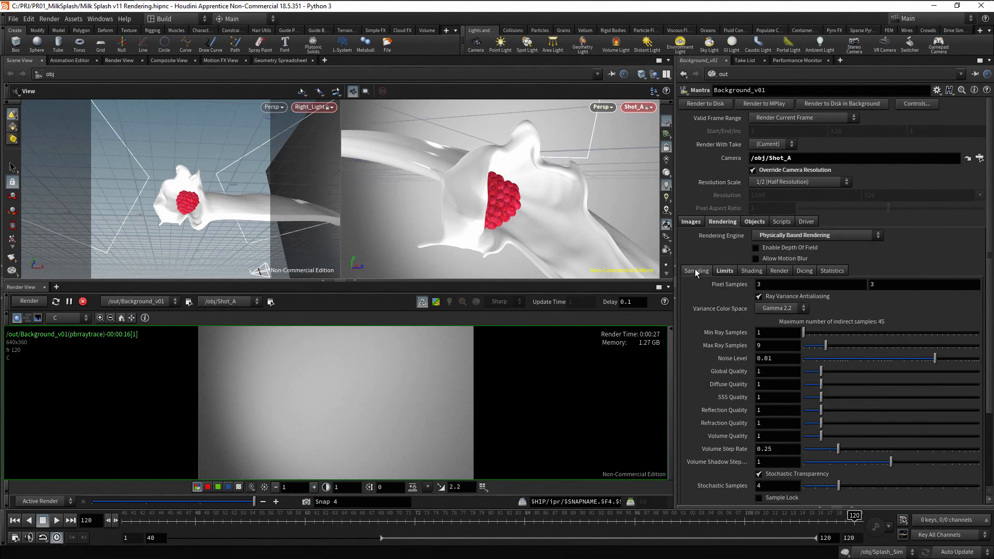
{"action": "middle_click_drag", "start_coordinate": [718, 284], "coordinate": [761, 289]}
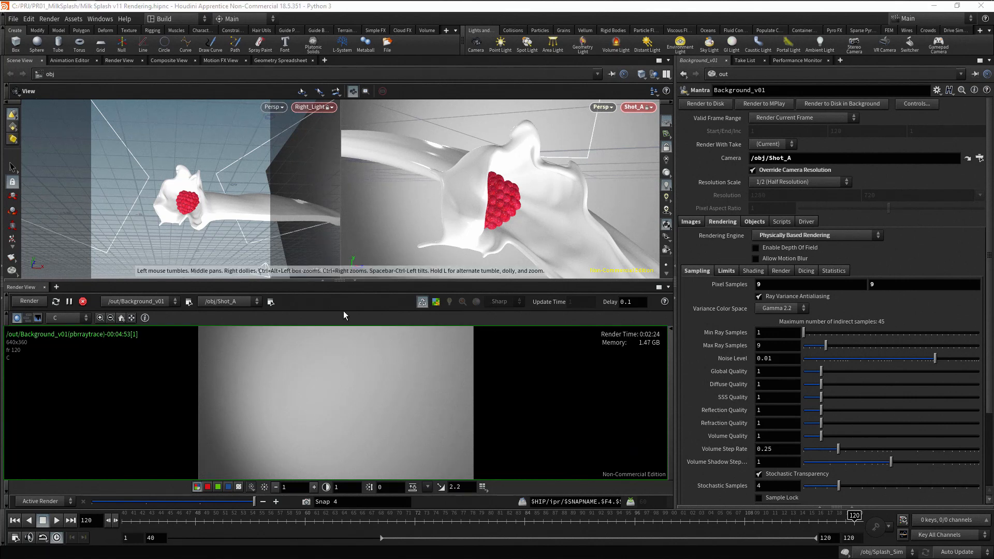
{"action": "left_click", "coordinate": [83, 302]}
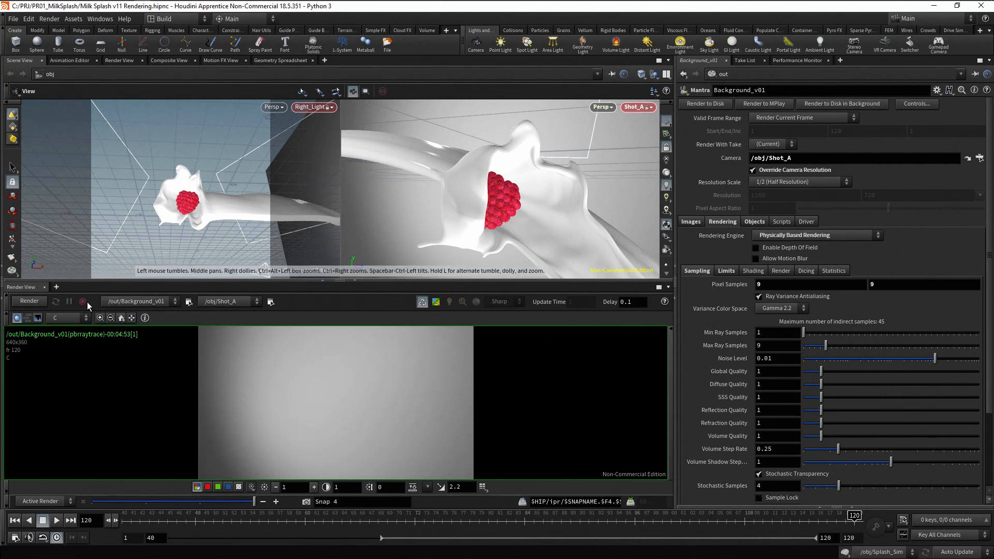
Step: Check the resolved Output Picture path of Background_v01 and return it to its variable-based form
{"action": "left_click", "coordinate": [691, 221]}
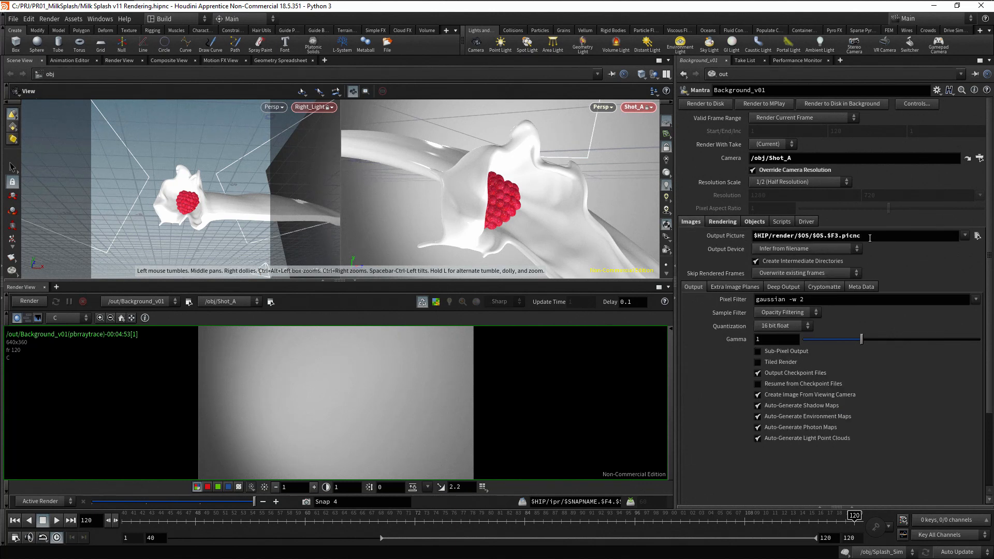
{"action": "left_click_drag", "start_coordinate": [870, 238], "coordinate": [735, 241]}
{"action": "key", "text": "ctrl+v"}
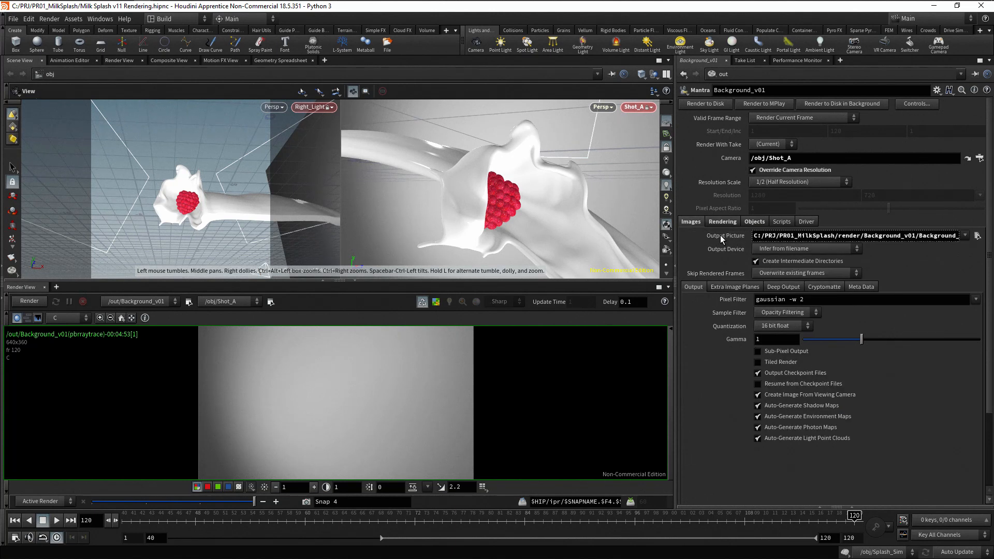
{"action": "left_click", "coordinate": [720, 235]}
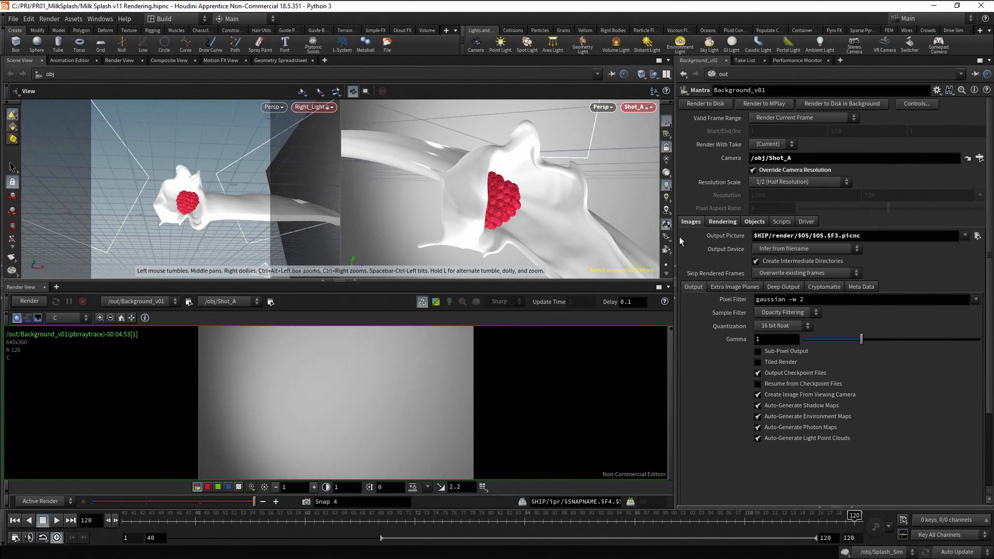
Step: Keep Background_v01's Valid Frame Range at Render Current Frame and turn off Override Camera Resolution
{"action": "left_click", "coordinate": [844, 117]}
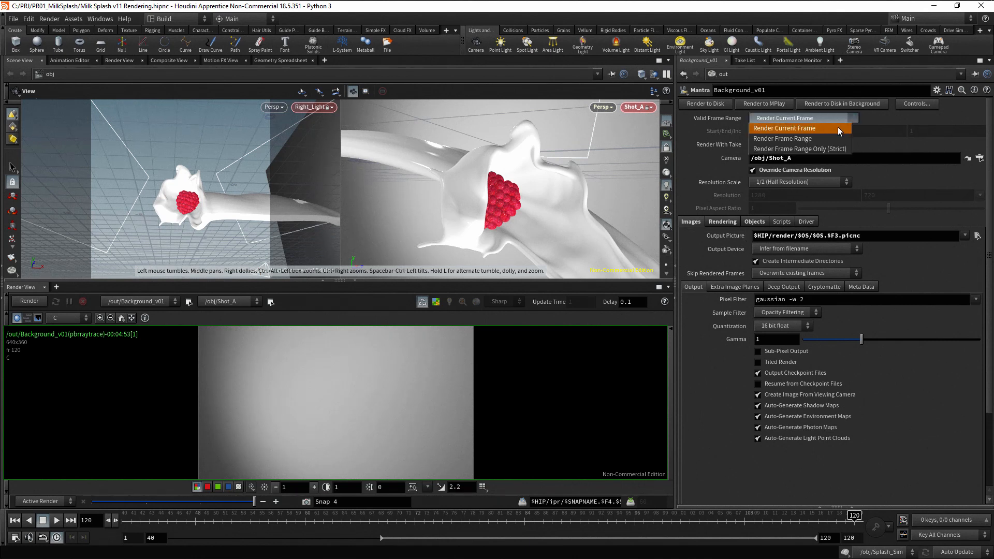
{"action": "left_click", "coordinate": [831, 129]}
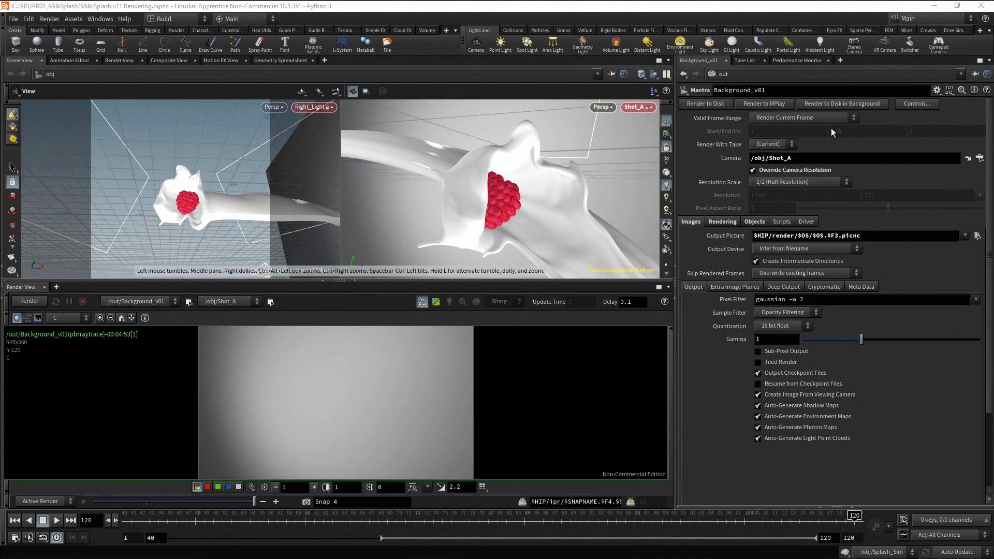
{"action": "left_click", "coordinate": [753, 169]}
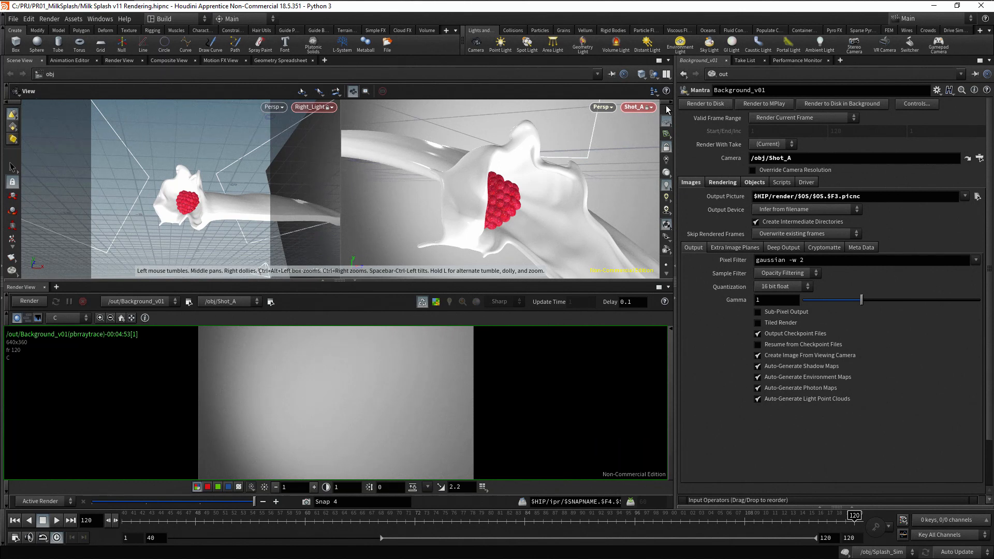
Step: Load Background_v01.120.picnc from $HIP/render/Background_v01 into MPlay, view the image, and close MPlay
{"action": "left_click", "coordinate": [52, 20]}
{"action": "mouse_move", "coordinate": [84, 144]}
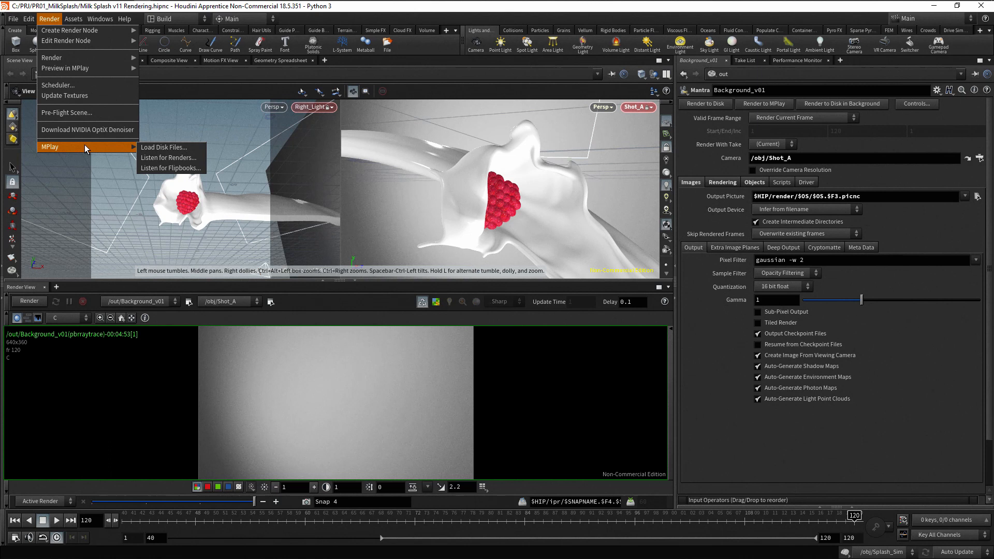
{"action": "left_click", "coordinate": [193, 149]}
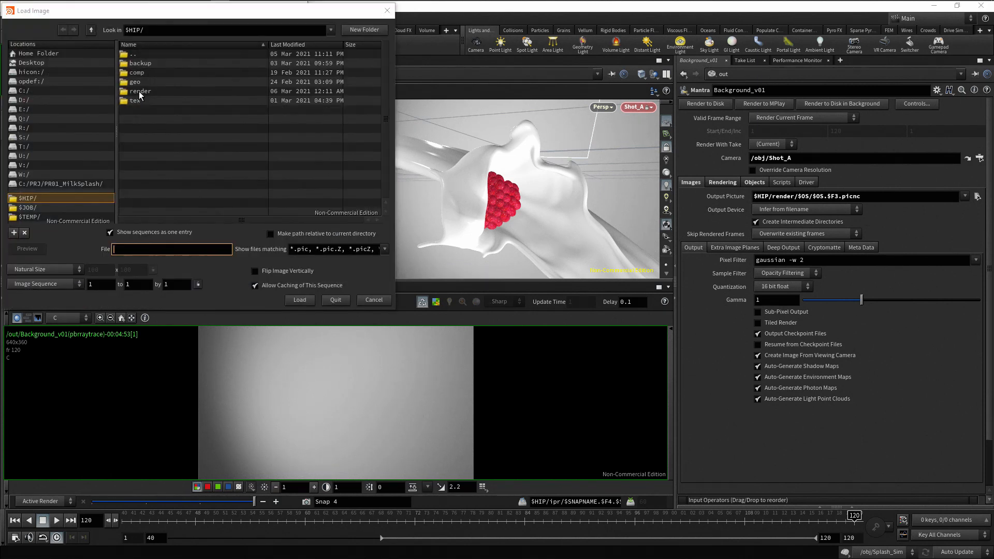
{"action": "double_click", "coordinate": [139, 91]}
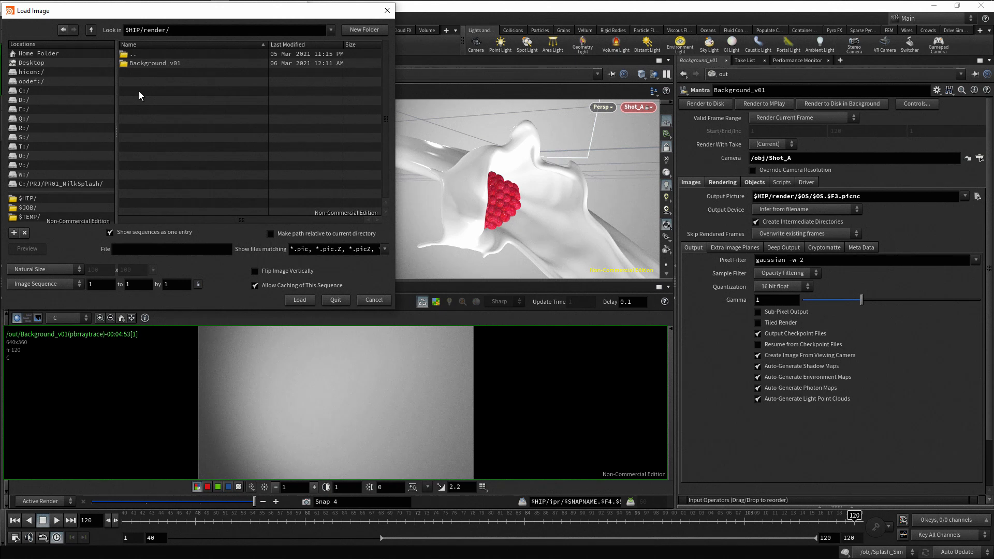
{"action": "double_click", "coordinate": [159, 63]}
{"action": "left_click", "coordinate": [205, 61]}
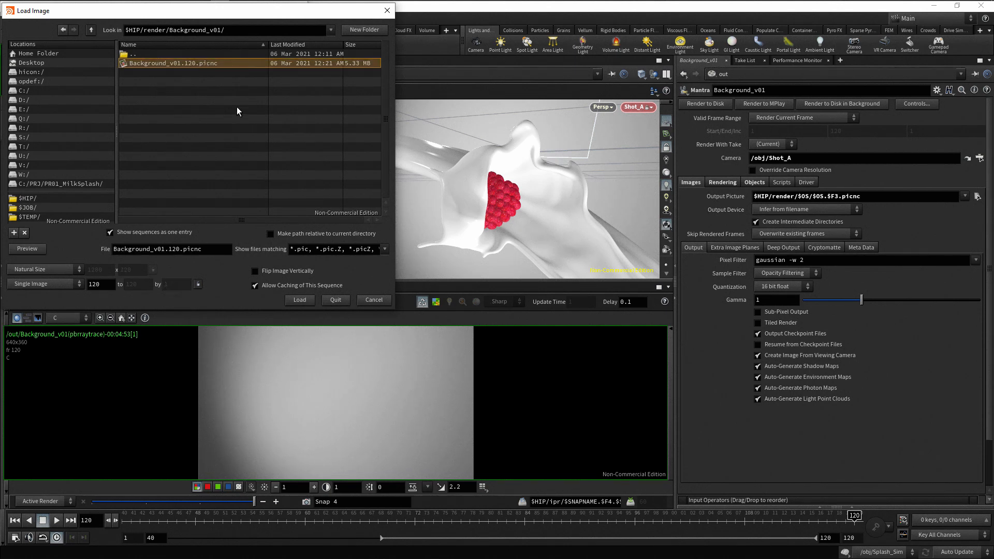
{"action": "left_click", "coordinate": [308, 301]}
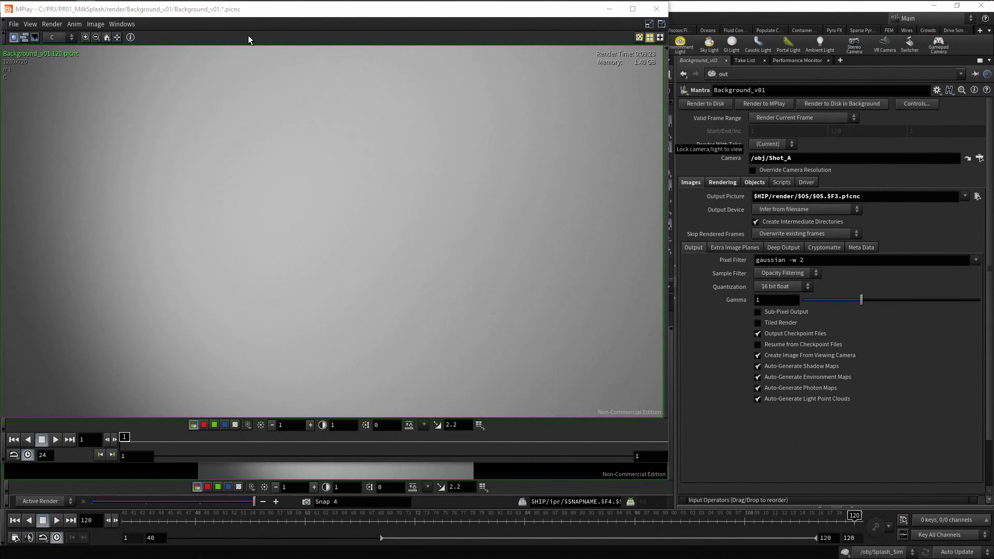
{"action": "left_click", "coordinate": [656, 9]}
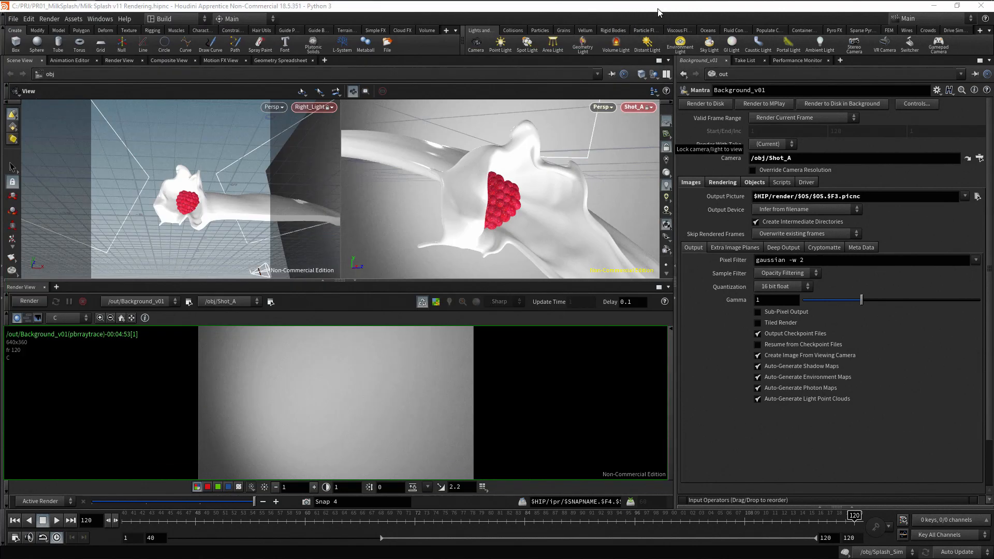
Step: Select the Splash_v01 Mantra node in the output network and expand its parameter view again
{"action": "left_click", "coordinate": [852, 507]}
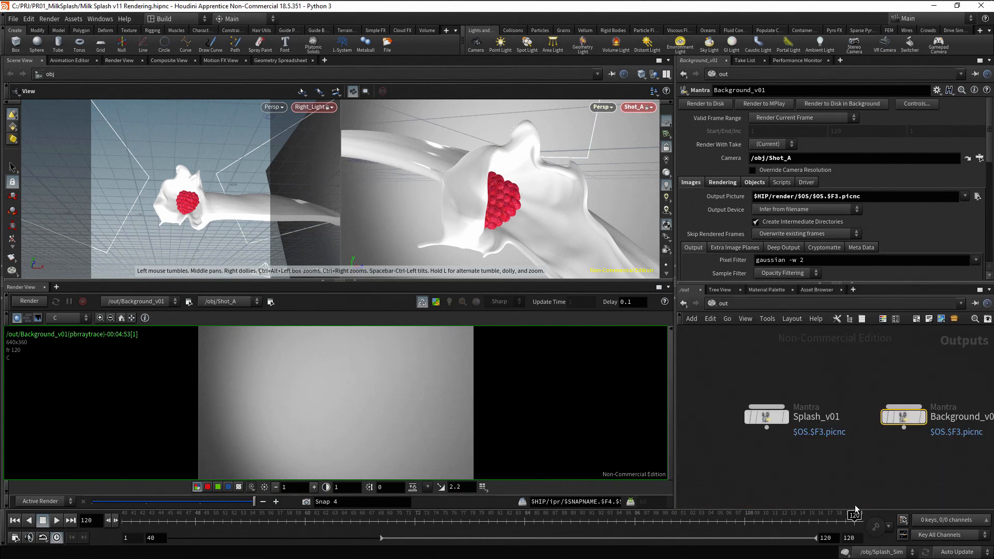
{"action": "left_click", "coordinate": [770, 416]}
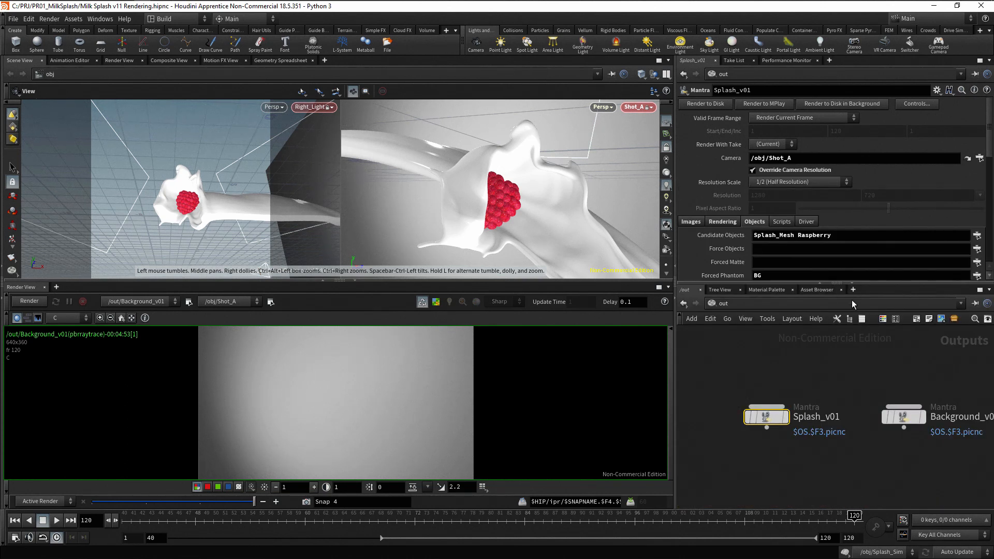
{"action": "left_click", "coordinate": [852, 284]}
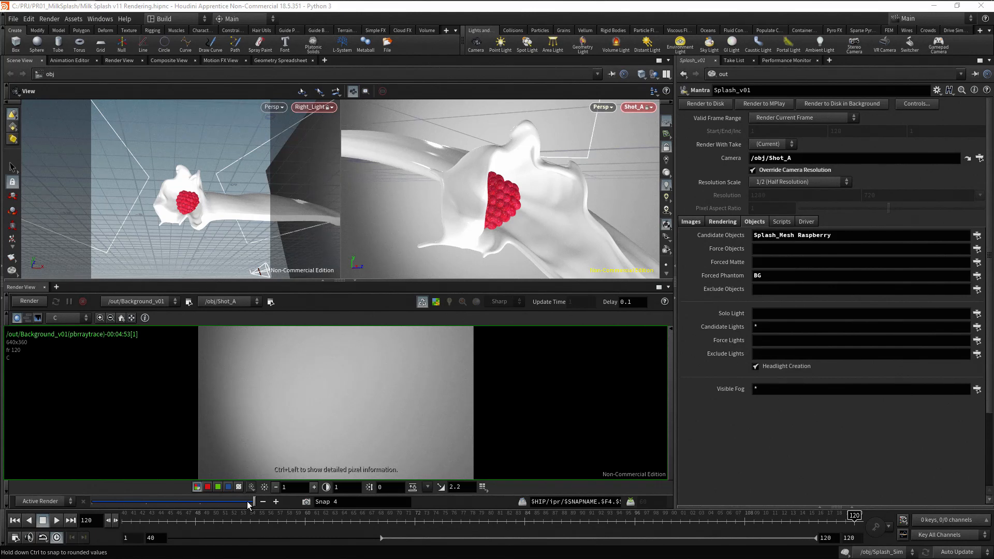
Step: Bring up Snap 2 in the render view, inspect its alpha channel, and return to full colour
{"action": "left_click_drag", "start_coordinate": [248, 501], "coordinate": [160, 500]}
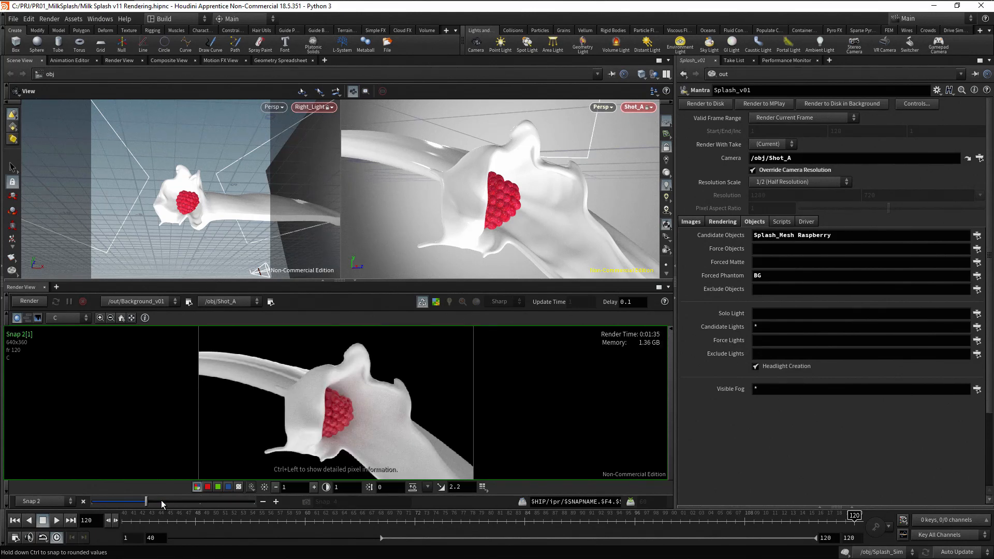
{"action": "left_click", "coordinate": [238, 486]}
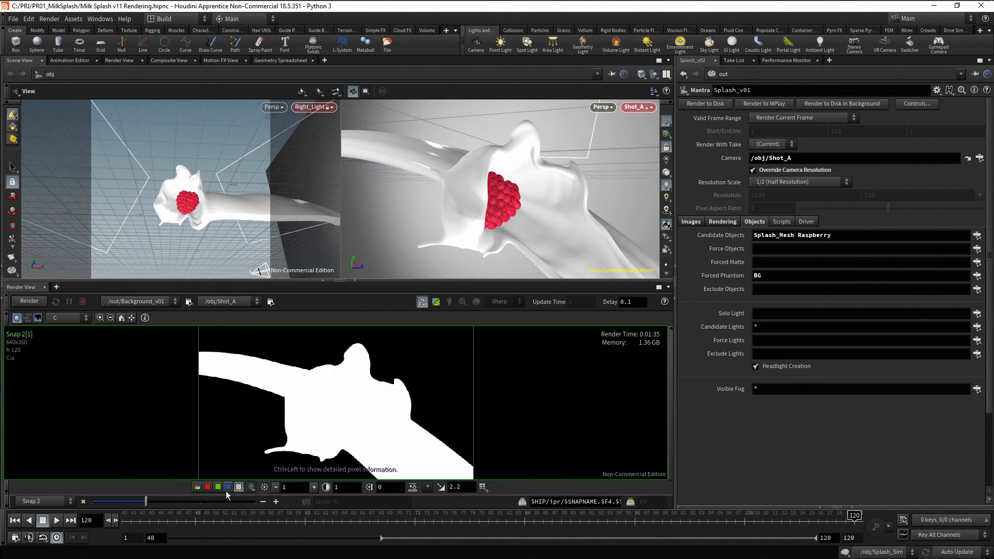
{"action": "left_click", "coordinate": [197, 487]}
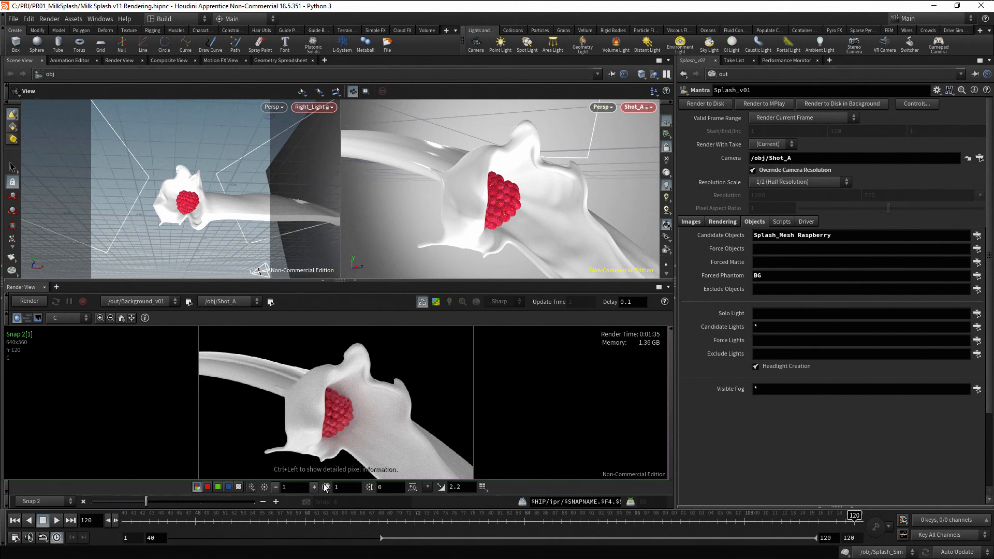
Step: Add one Cryptomatte layer to Splash_v01 and set its Property to Object Name
{"action": "left_click", "coordinate": [691, 222]}
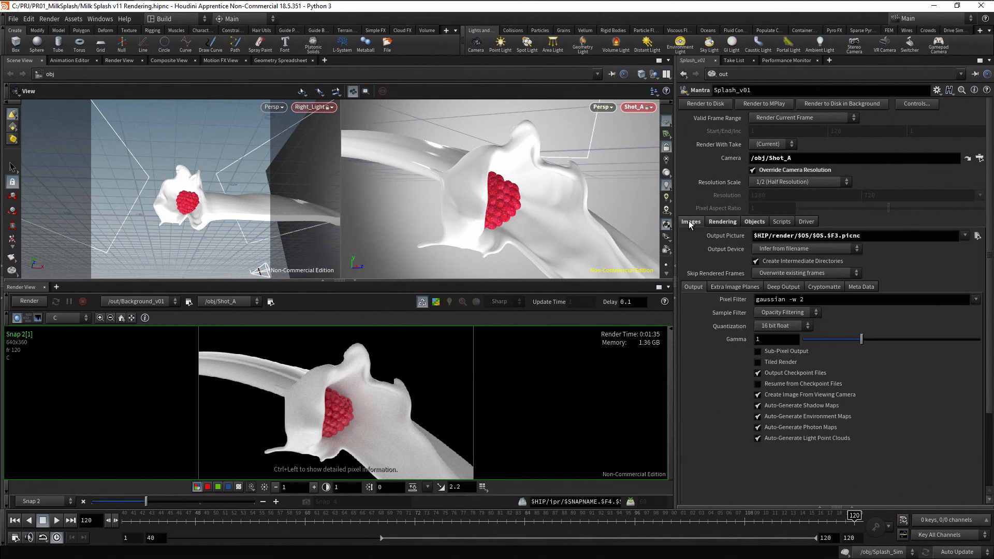
{"action": "left_click", "coordinate": [836, 290]}
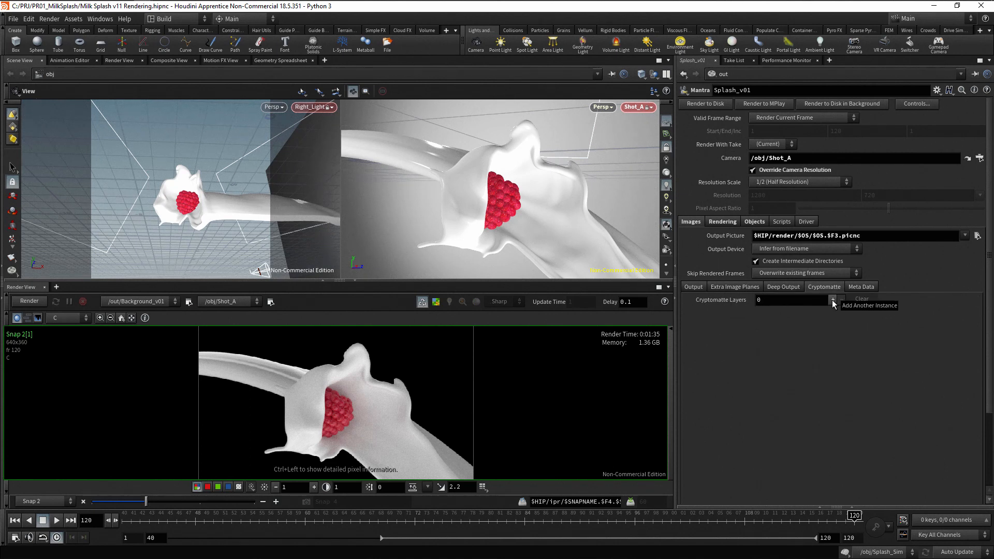
{"action": "left_click", "coordinate": [833, 300]}
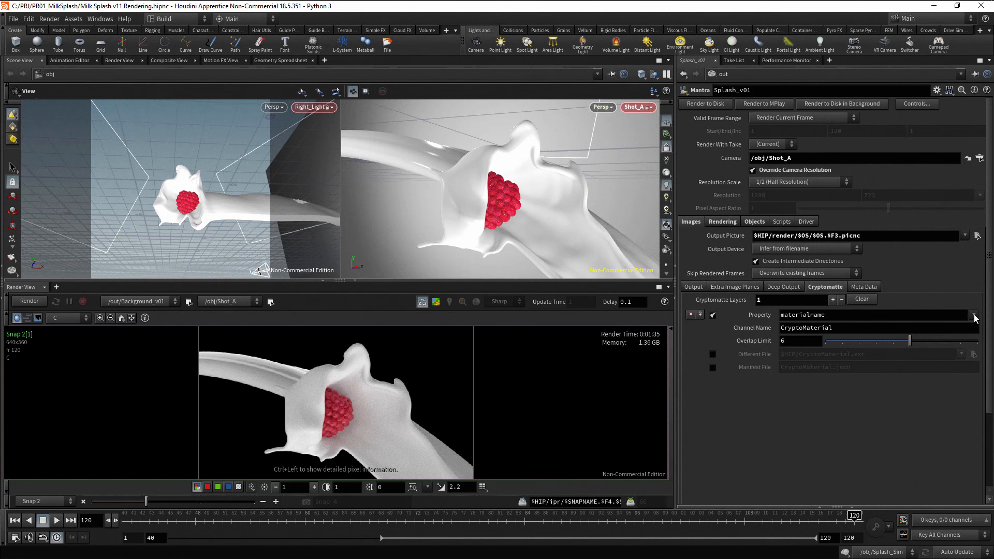
{"action": "left_click", "coordinate": [974, 316]}
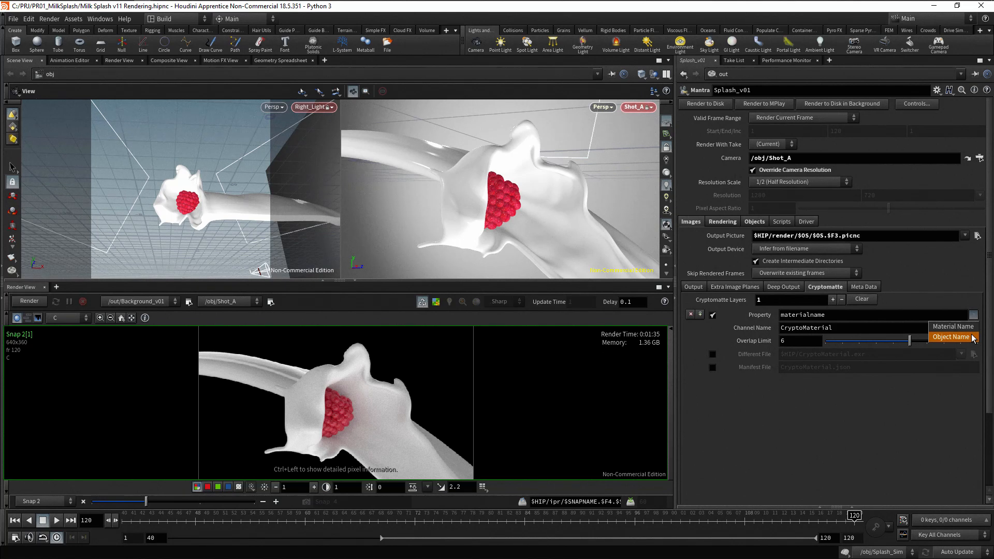
{"action": "left_click", "coordinate": [972, 337]}
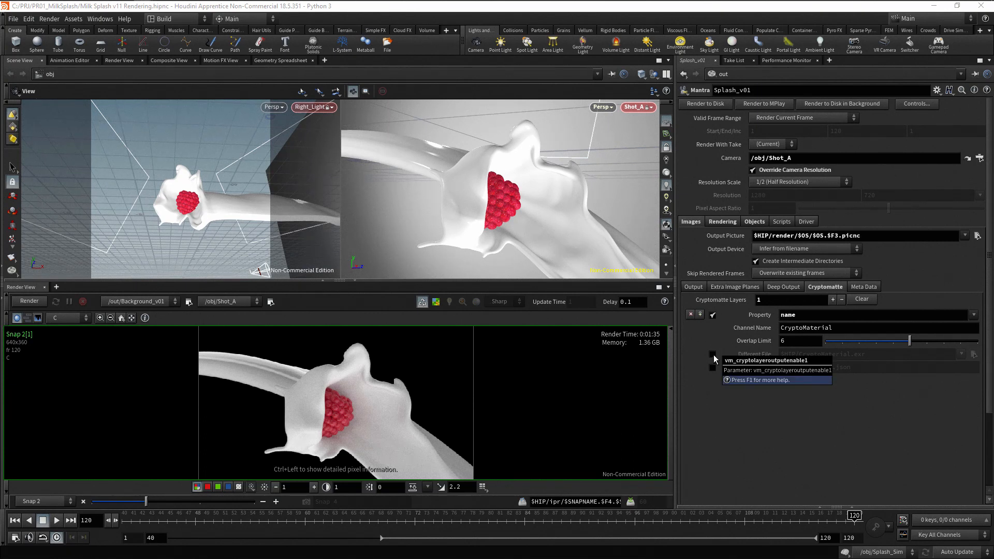
Step: Enable Different File for the Cryptomatte layer and set its path to $HIP/MaskcCrypto/MasksCrypto.$F3.exr
{"action": "left_click", "coordinate": [713, 355]}
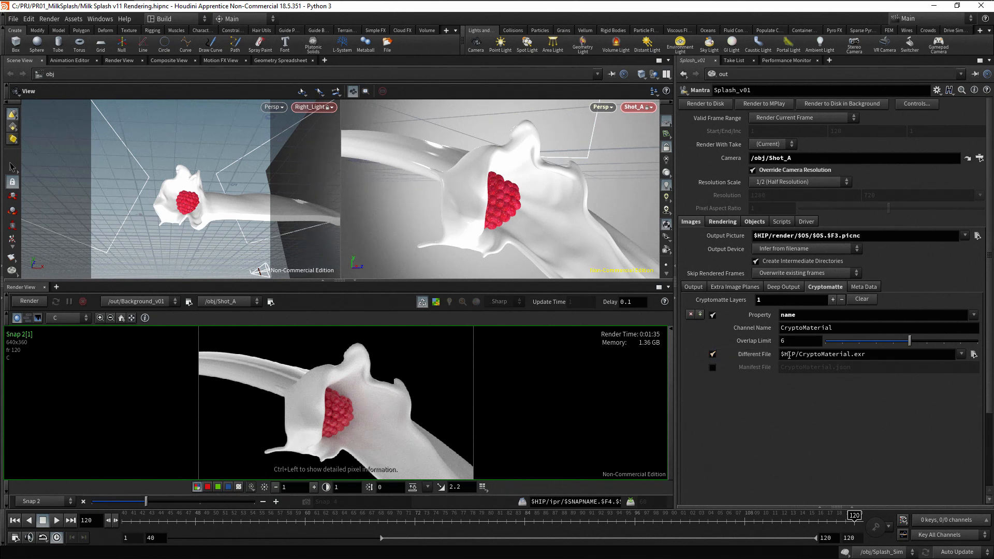
{"action": "left_click_drag", "start_coordinate": [799, 354], "coordinate": [848, 355]}
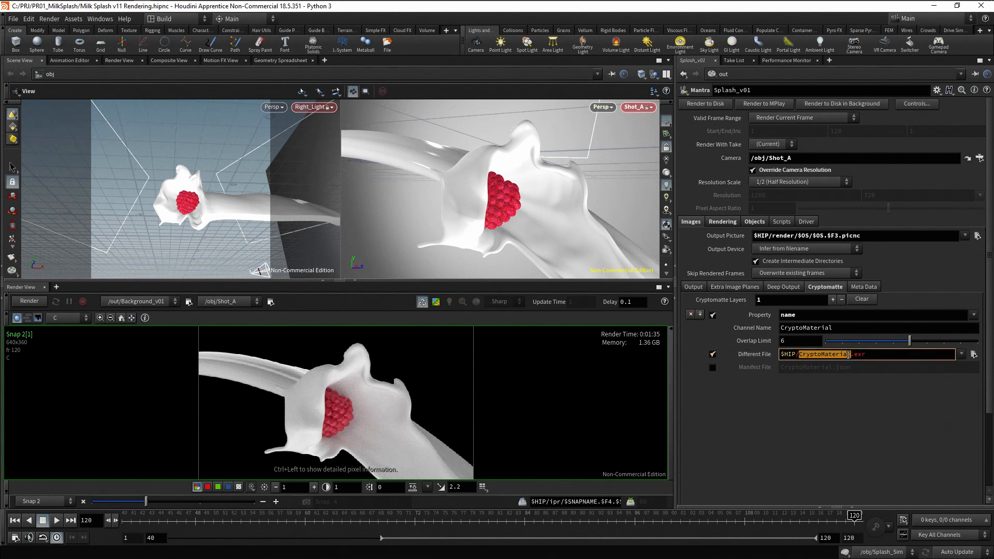
{"action": "type", "text": "MaskcCrypto/MasksCrypto.$F3"}
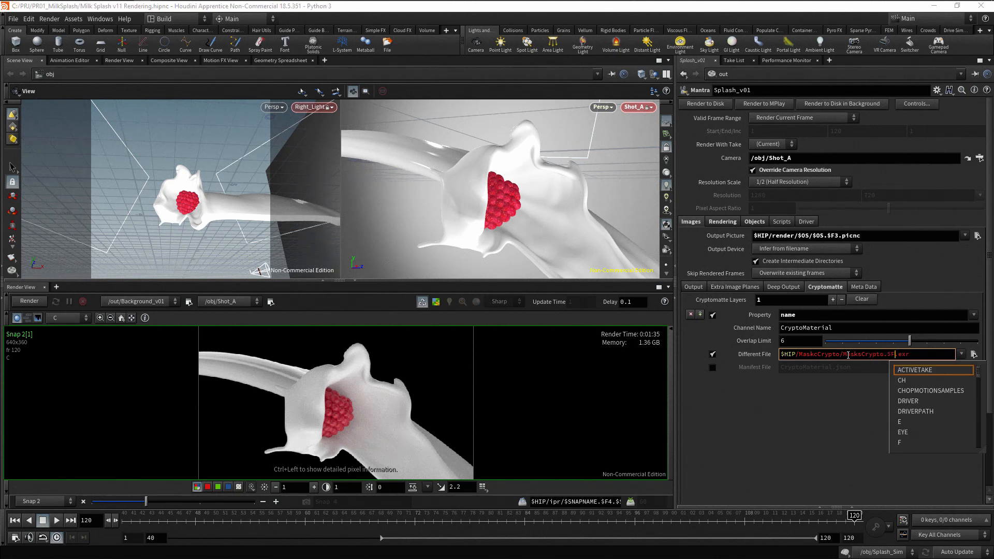
{"action": "key", "text": "Return"}
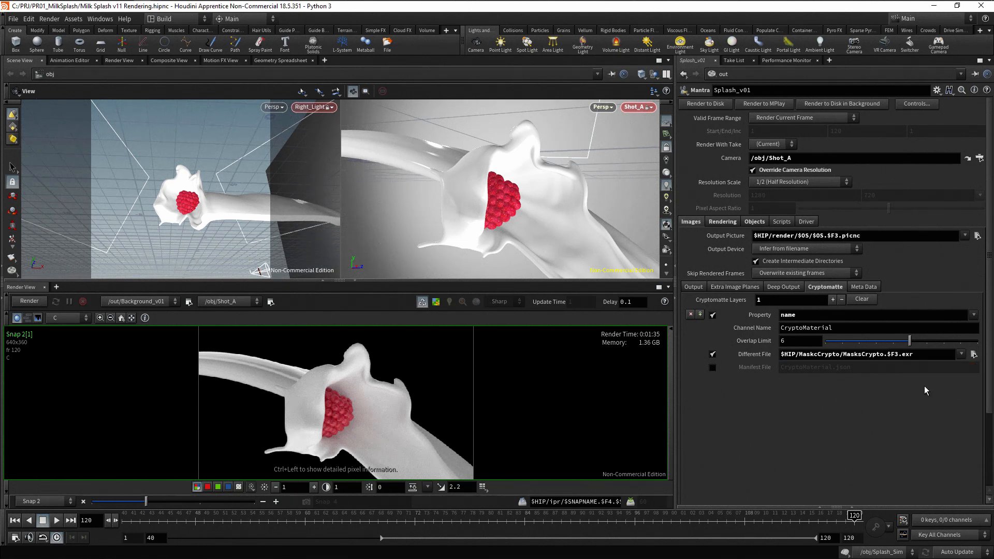
Step: Change the Cryptomatte layer's separate file path to $HIP/render/MasksCrypto/MasksCrypto.$F3.exr
{"action": "left_click", "coordinate": [753, 355]}
{"action": "left_click", "coordinate": [753, 354]}
{"action": "left_click", "coordinate": [816, 355]}
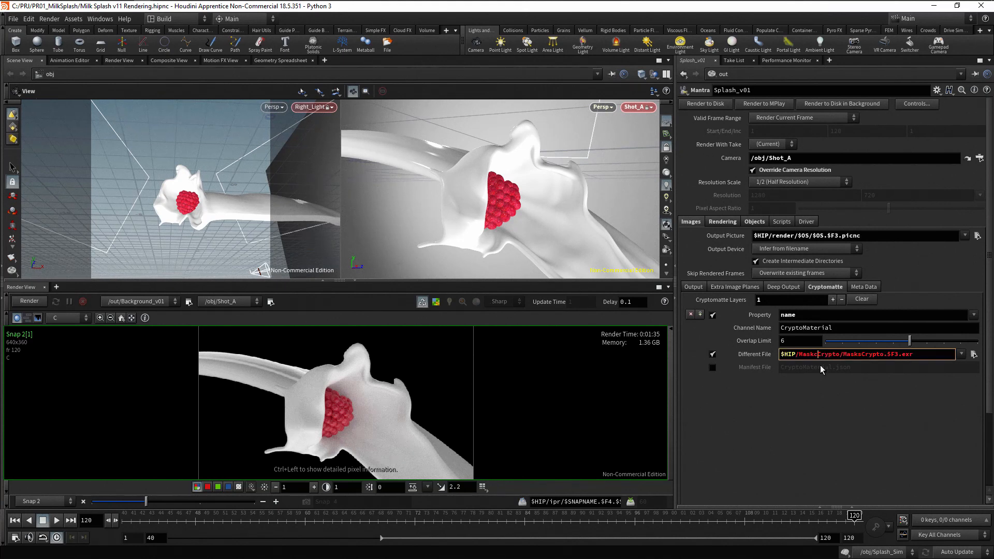
{"action": "type", "text": "render/"}
{"action": "key", "text": "Return"}
Step: Set the Cryptomatte layer's channel name to CryptoObj and render Splash_v01 to disk
{"action": "left_click_drag", "start_coordinate": [803, 330], "coordinate": [835, 330]}
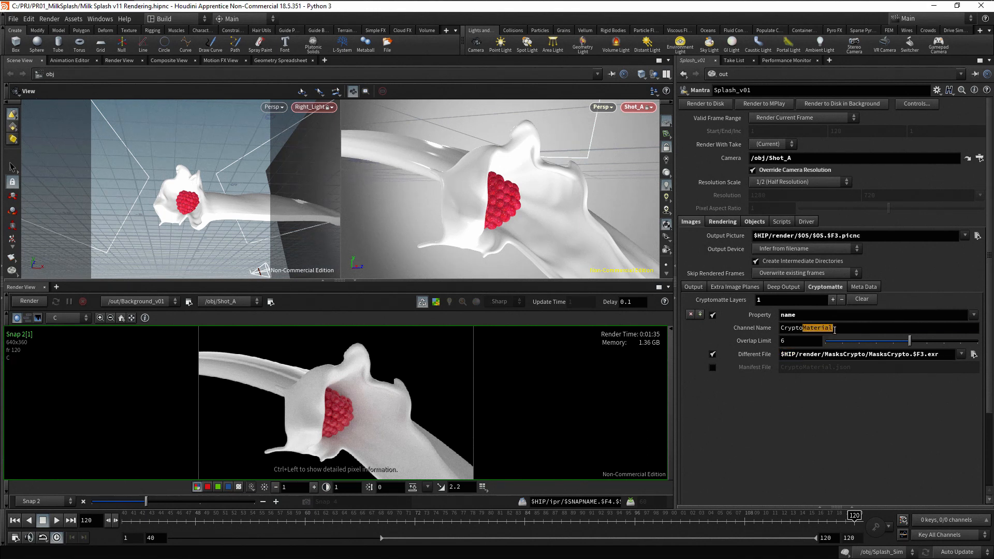
{"action": "type", "text": "Obj"}
{"action": "key", "text": "Return"}
{"action": "left_click", "coordinate": [729, 105]}
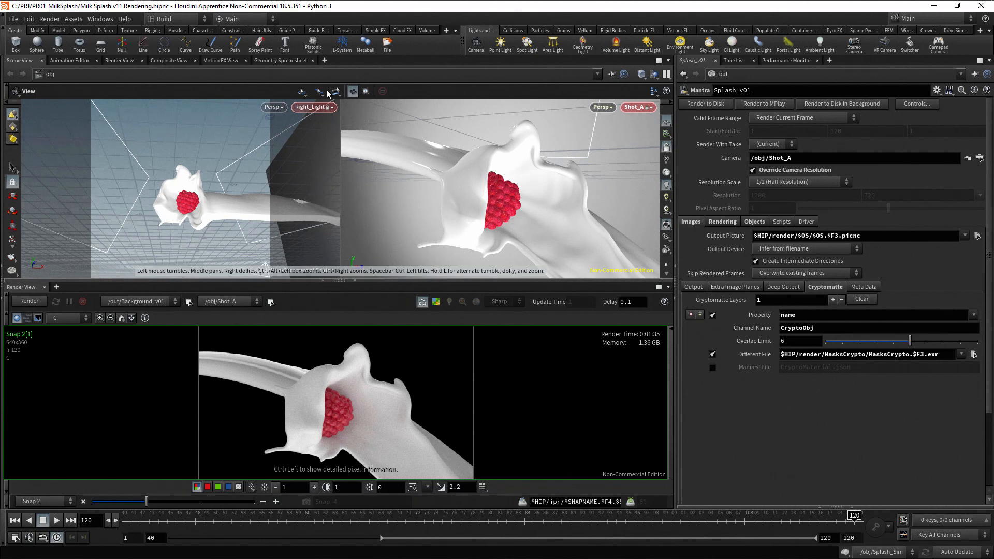
Step: Load MasksCrypto.120.exr from $HIP/render/MasksCrypto/ in MPlay, inspect the object masks, and close the viewer
{"action": "left_click", "coordinate": [55, 19]}
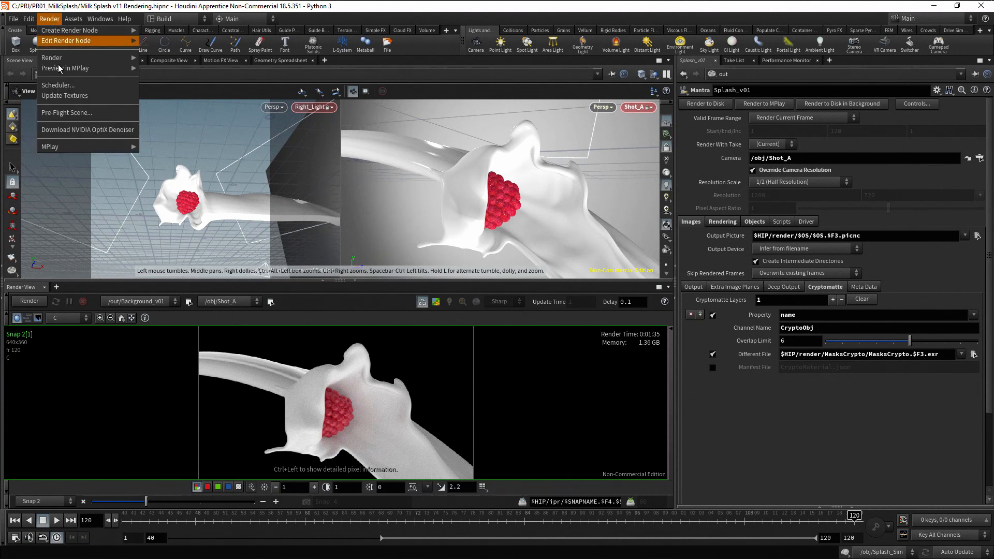
{"action": "mouse_move", "coordinate": [101, 148]}
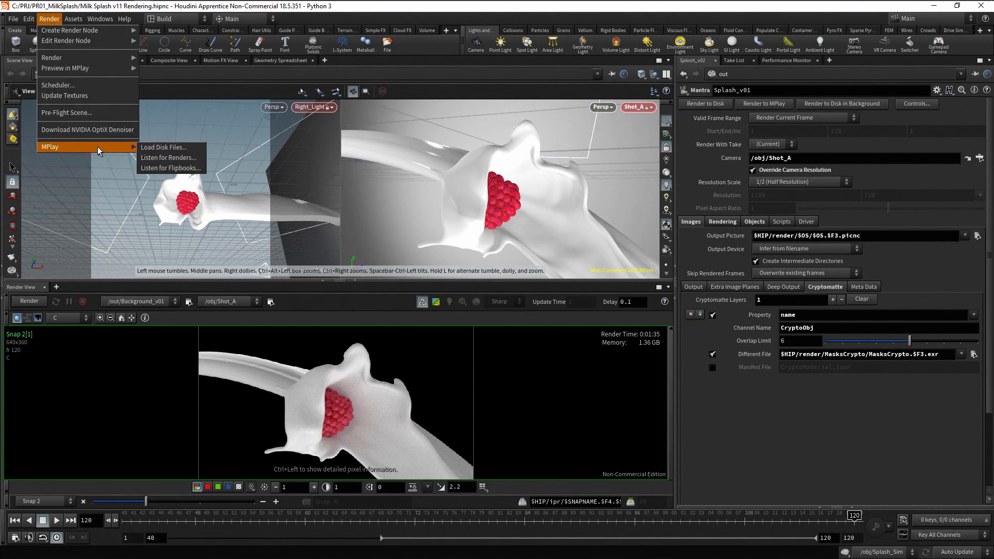
{"action": "left_click", "coordinate": [162, 147]}
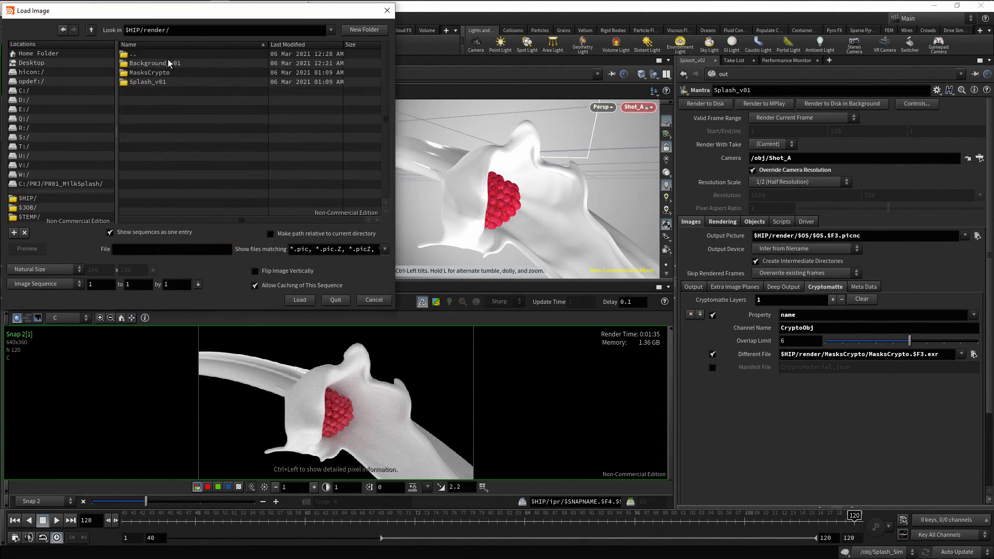
{"action": "double_click", "coordinate": [165, 74]}
{"action": "left_click", "coordinate": [189, 63]}
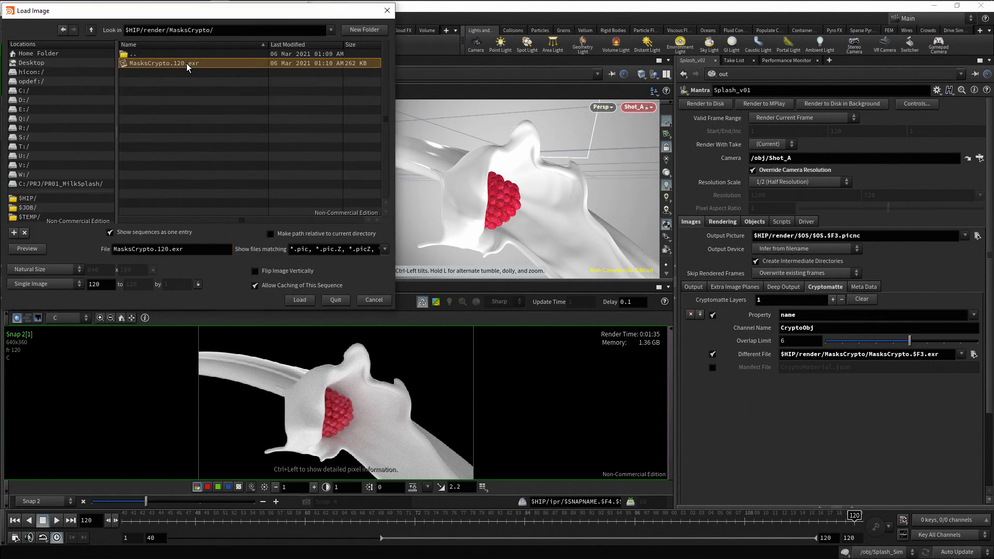
{"action": "left_click", "coordinate": [300, 299]}
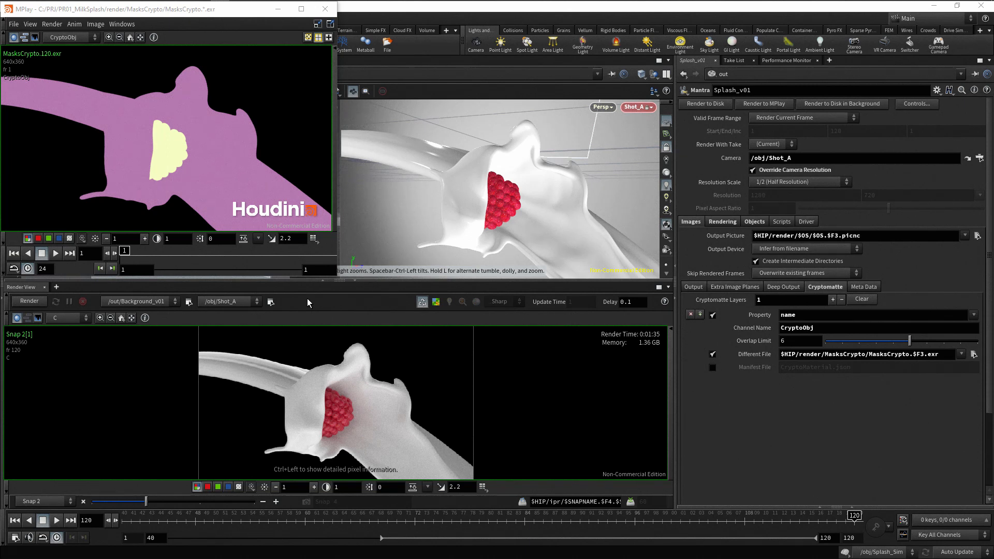
{"action": "left_click", "coordinate": [325, 10]}
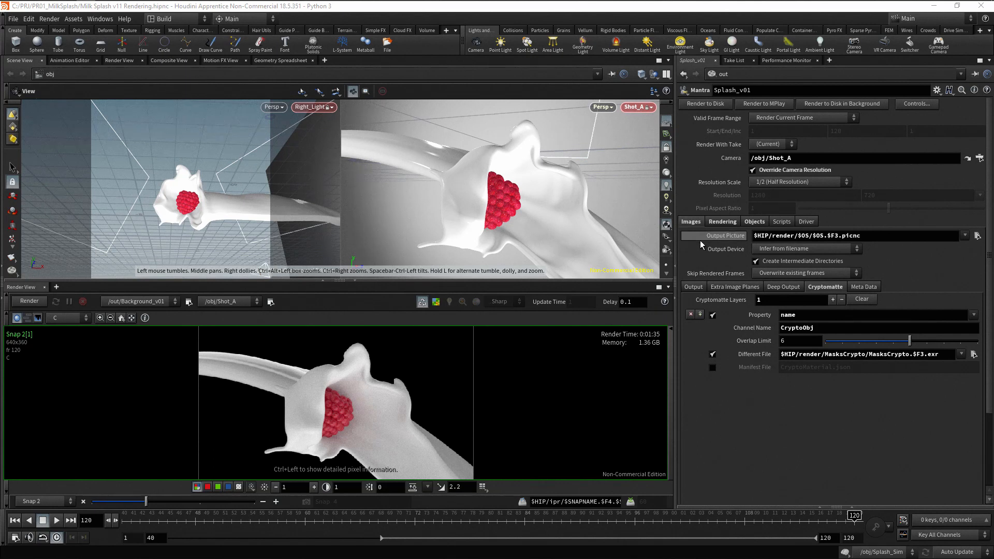
Step: Enable the per-component Direct Lighting and Indirect Lighting extra image planes on Splash_v01
{"action": "left_click", "coordinate": [738, 286]}
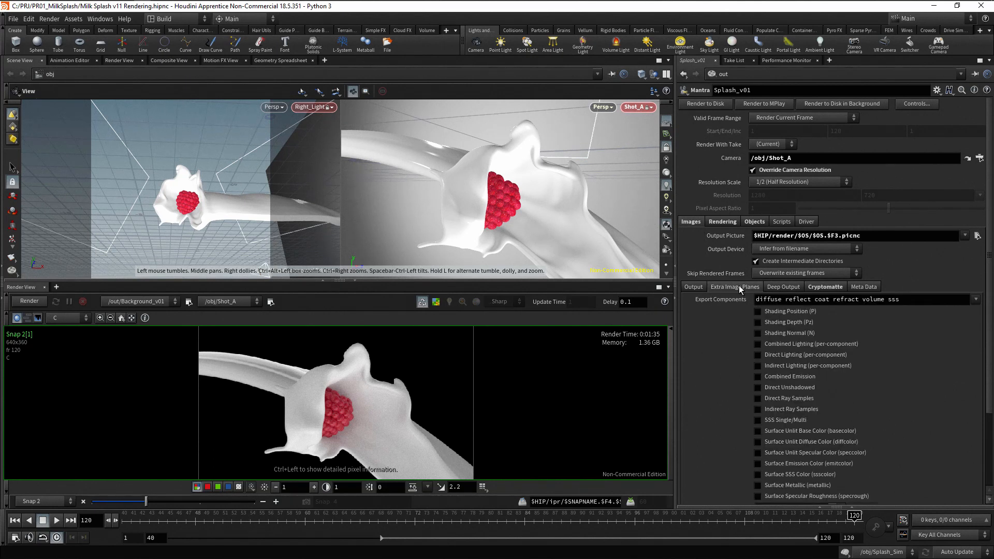
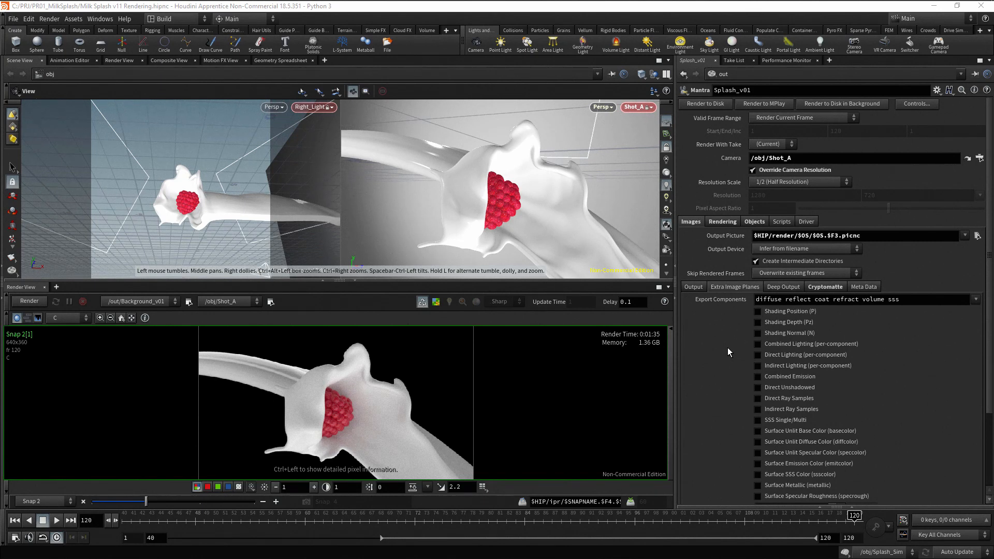
{"action": "left_click", "coordinate": [757, 355]}
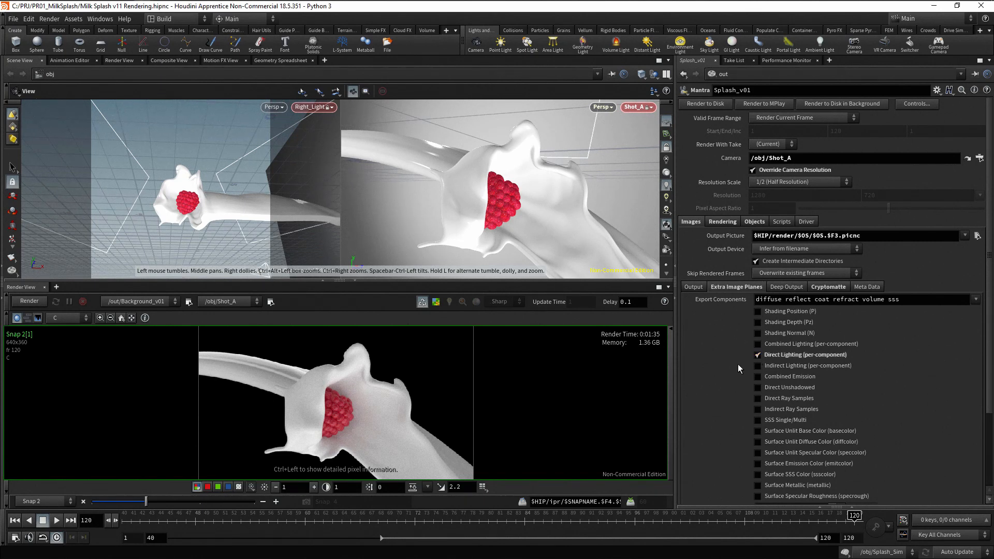
{"action": "left_click", "coordinate": [758, 366]}
Step: Add one custom extra image plane and set its VEX Variable to Combined Lighting (Per-Light)
{"action": "left_click_drag", "start_coordinate": [986, 388], "coordinate": [987, 473]}
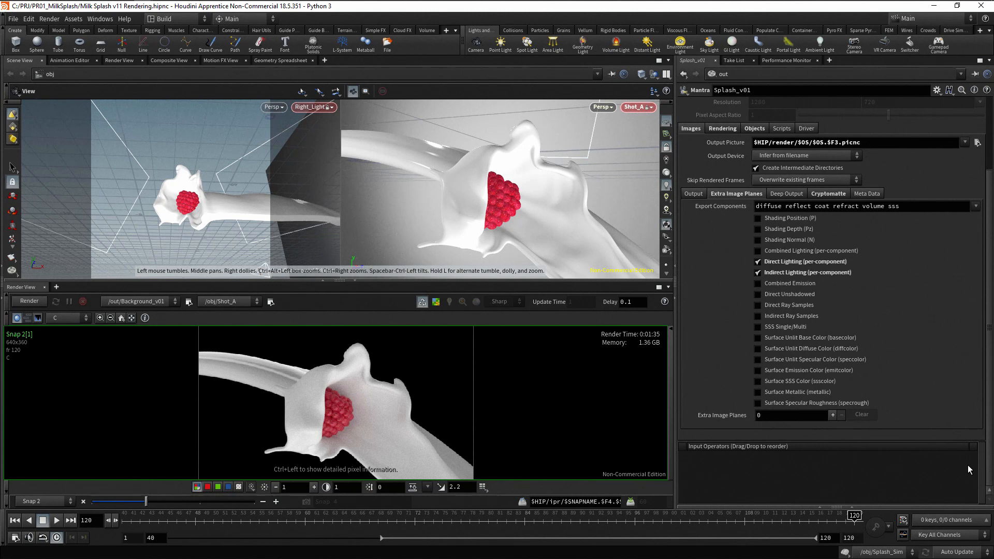
{"action": "left_click", "coordinate": [833, 415]}
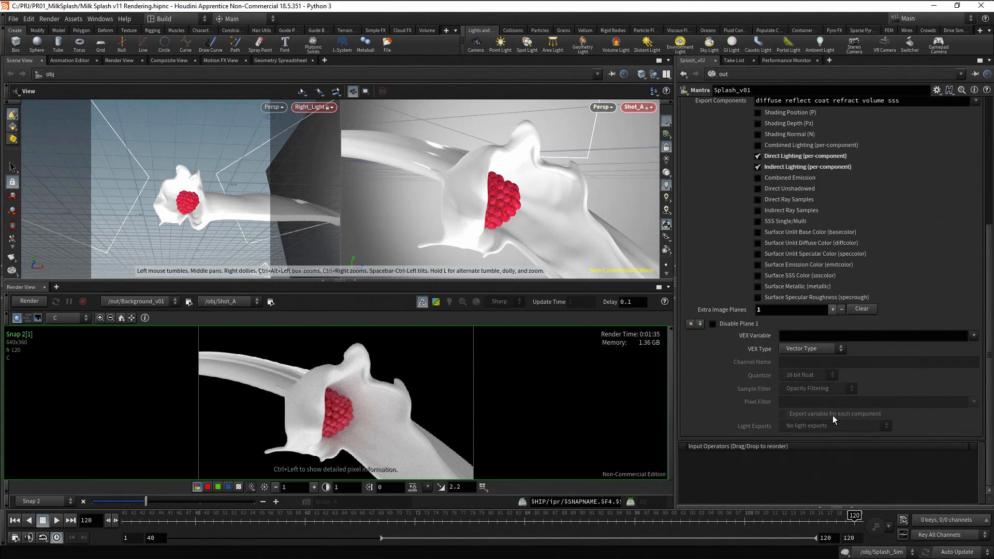
{"action": "left_click", "coordinate": [973, 336]}
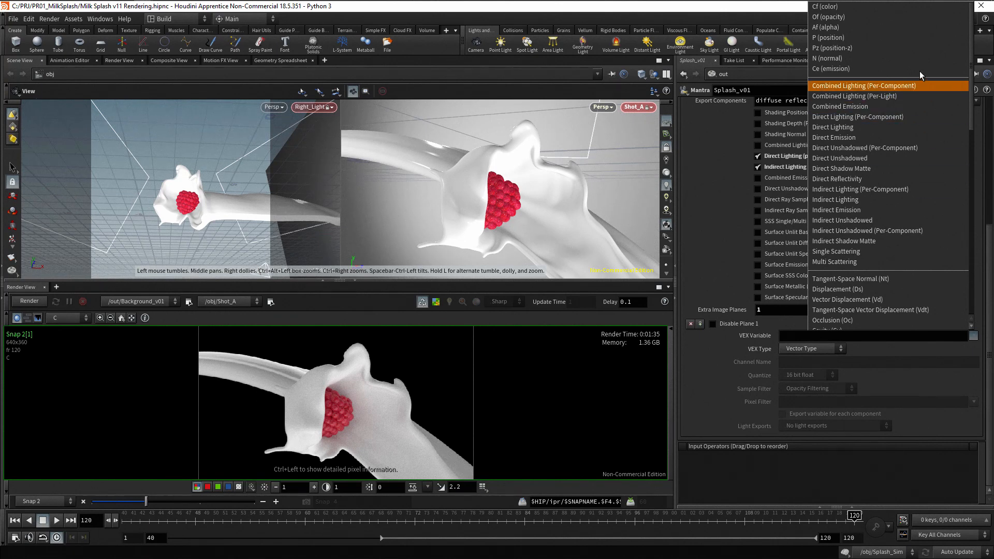
{"action": "left_click", "coordinate": [906, 96]}
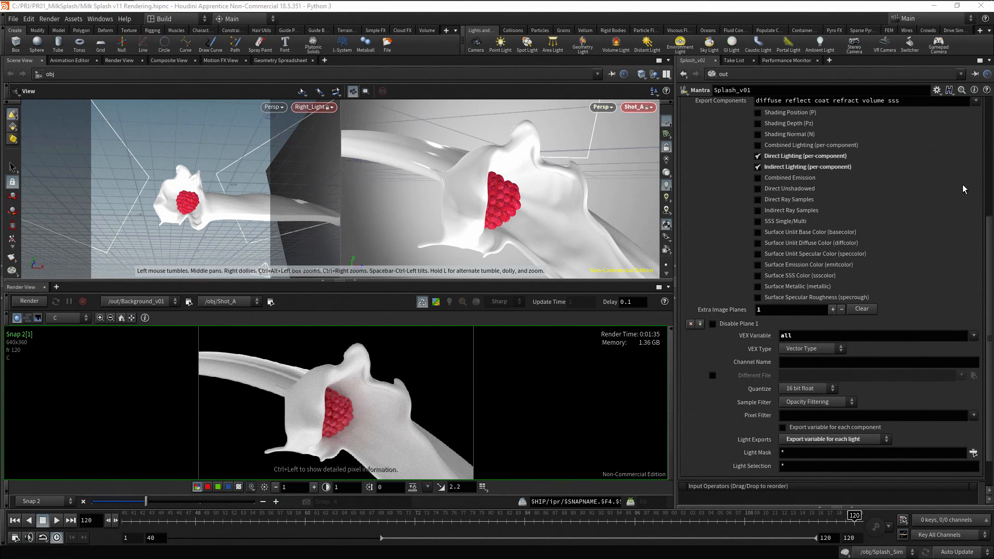
Step: Remove coat, refract and volume from Export Components, leaving diffuse reflect sss
{"action": "left_click_drag", "start_coordinate": [990, 233], "coordinate": [989, 113]}
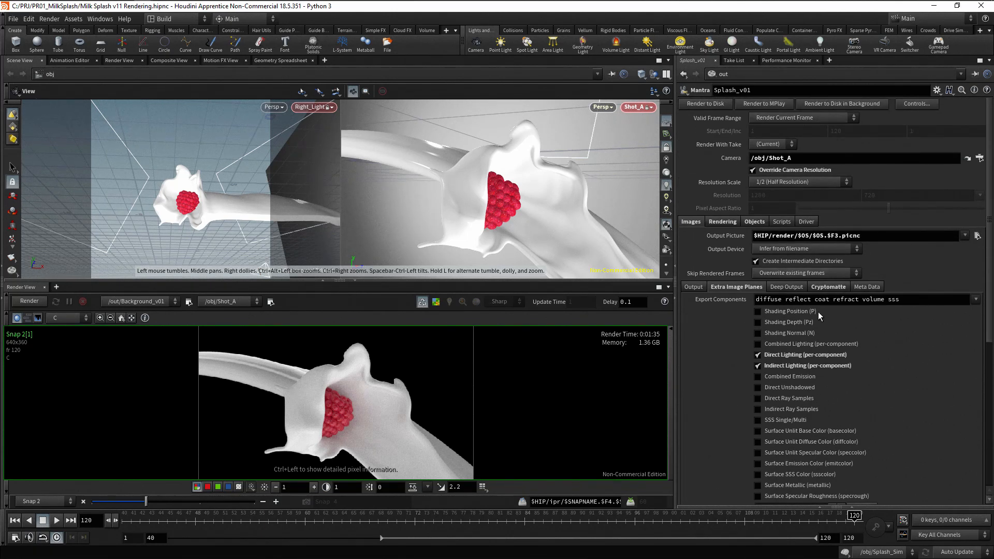
{"action": "left_click_drag", "start_coordinate": [815, 299], "coordinate": [884, 302]}
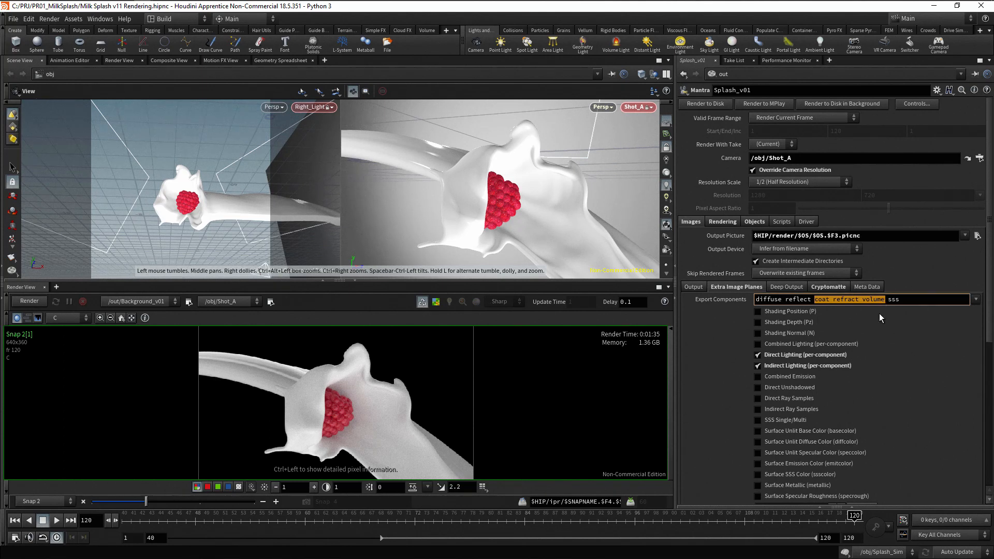
{"action": "key", "text": "BackSpace"}
{"action": "key", "text": "Return"}
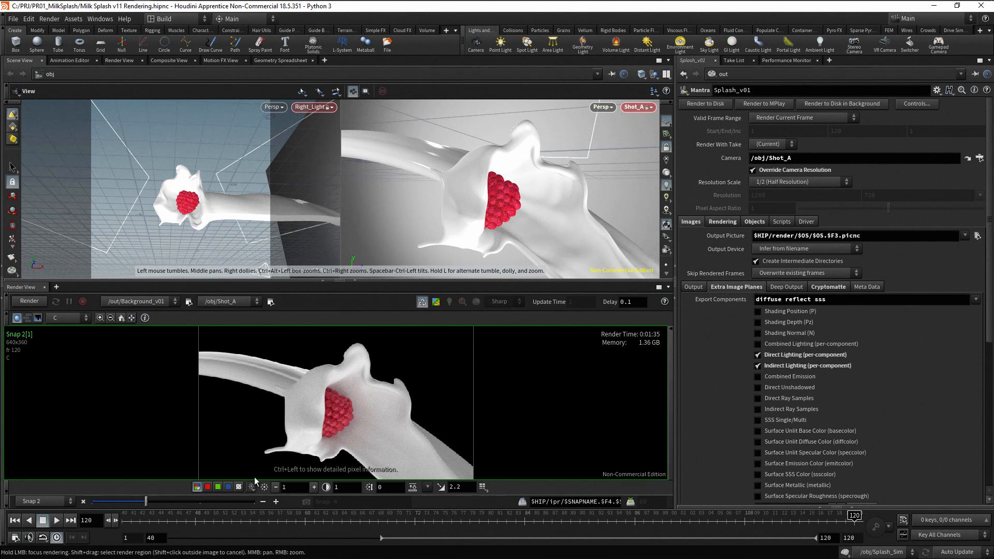
Step: Return the render view to the active render, switch it to /out/Splash_v01, and render the splash with its extra planes
{"action": "left_click_drag", "start_coordinate": [146, 501], "coordinate": [254, 502]}
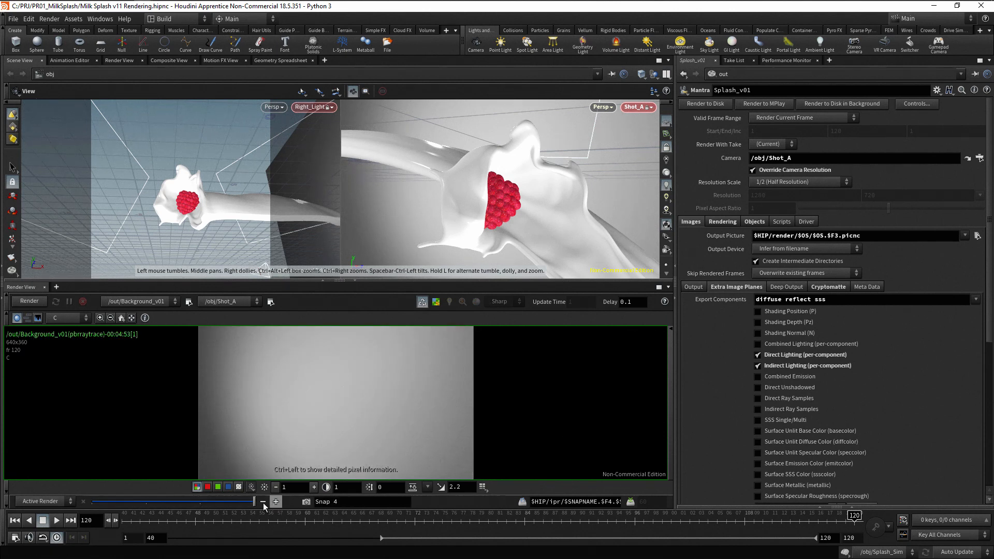
{"action": "left_click", "coordinate": [29, 302]}
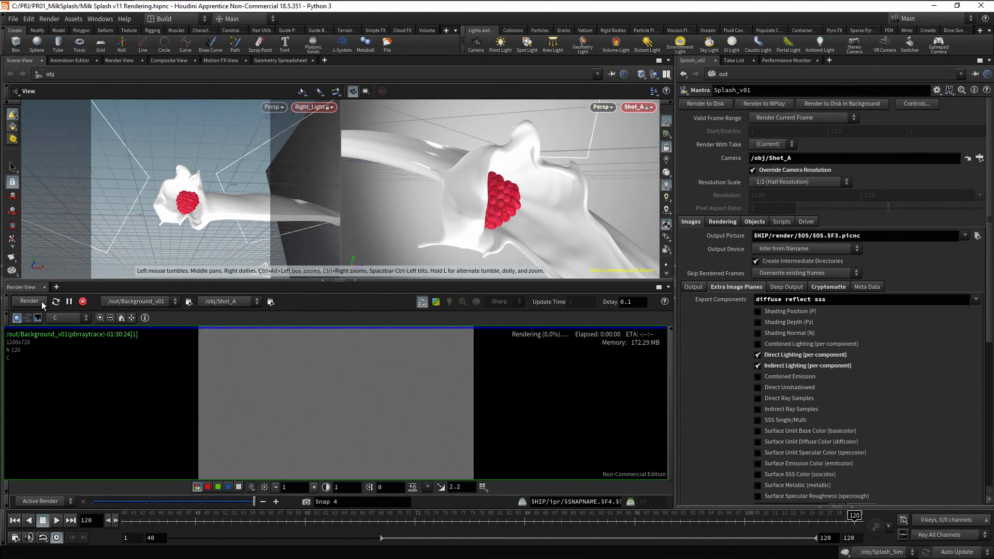
{"action": "left_click", "coordinate": [83, 302]}
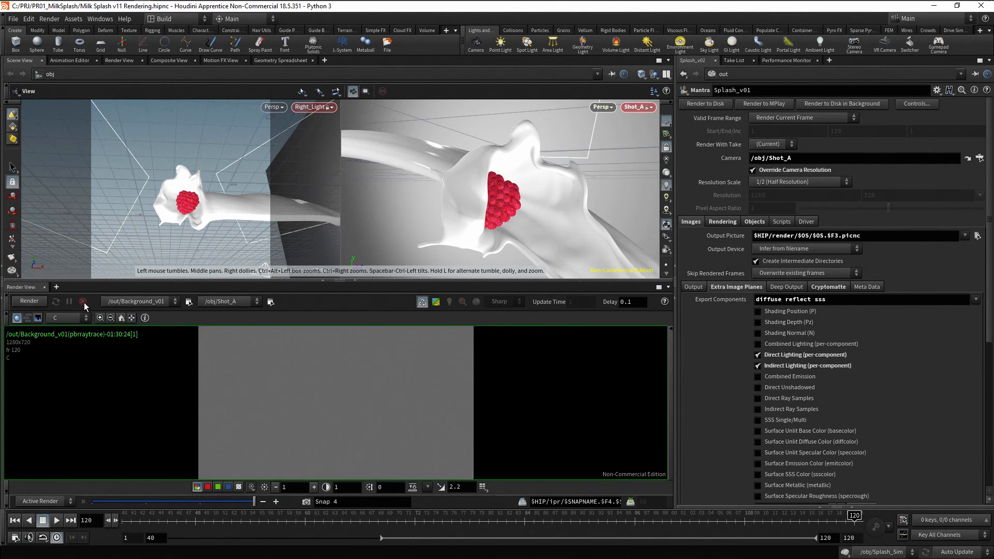
{"action": "left_click", "coordinate": [175, 301]}
{"action": "left_click", "coordinate": [158, 322]}
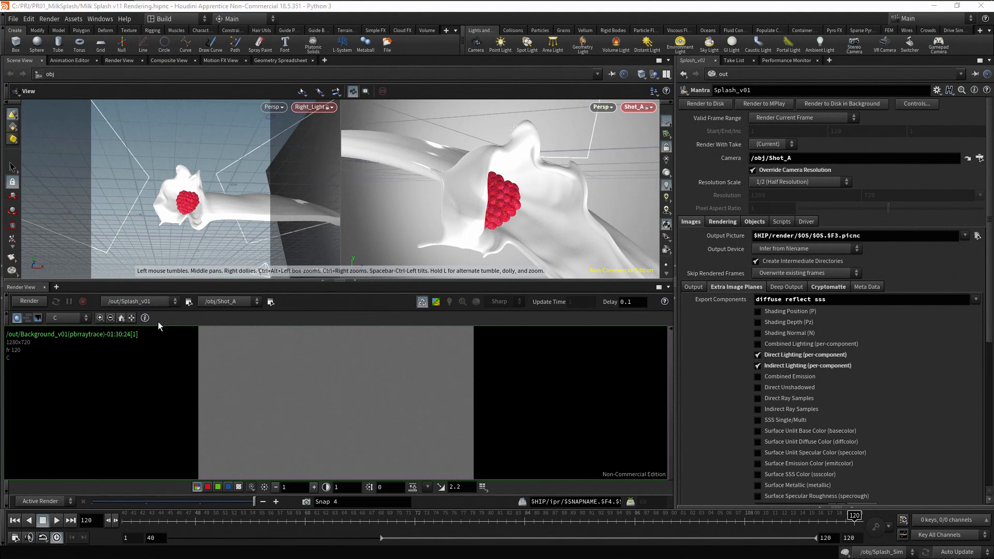
{"action": "left_click", "coordinate": [42, 301]}
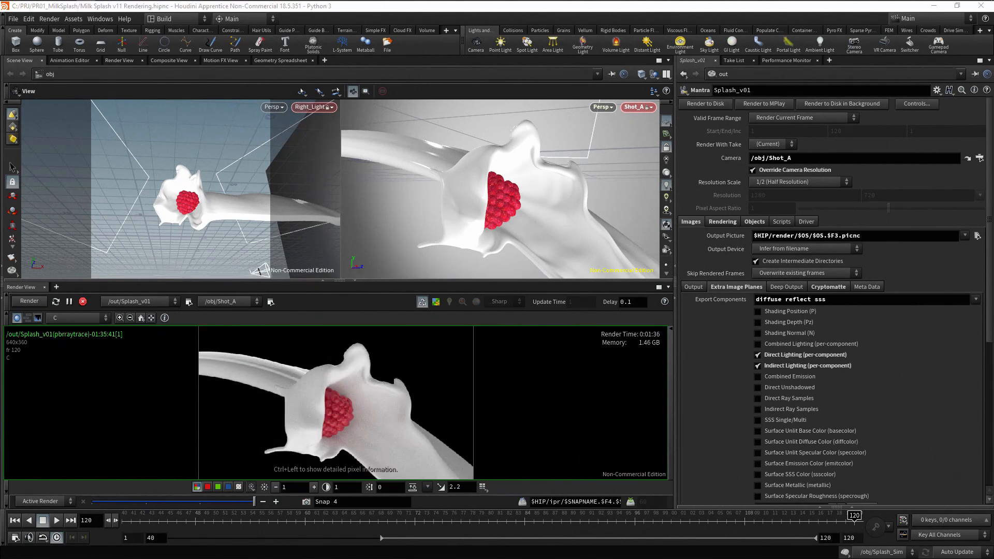
{"action": "left_click", "coordinate": [83, 302]}
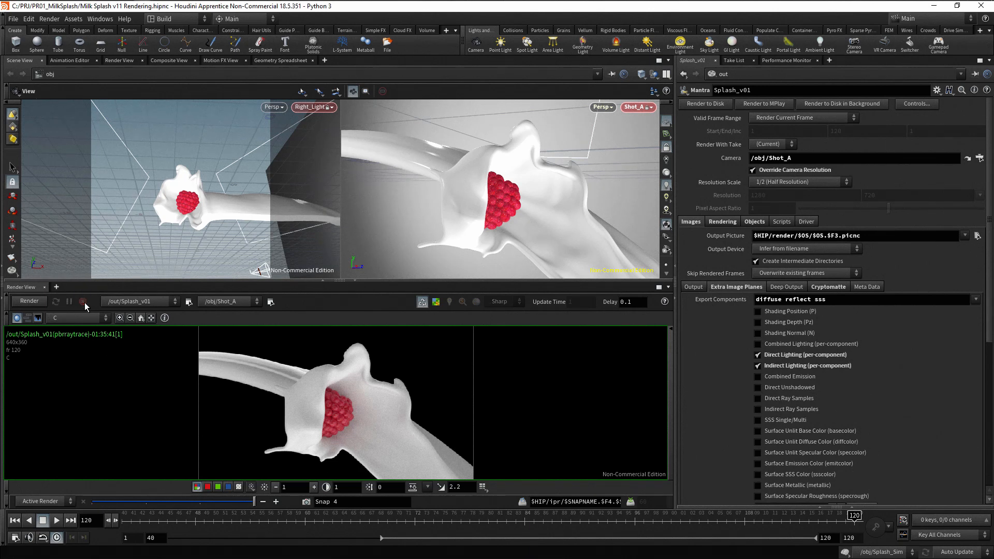
Step: Examine the direct_diffuse, direct_reflect, direct_sss, indirect_diffuse and indirect_reflect planes of the Splash_v01 render in turn
{"action": "left_click", "coordinate": [106, 319]}
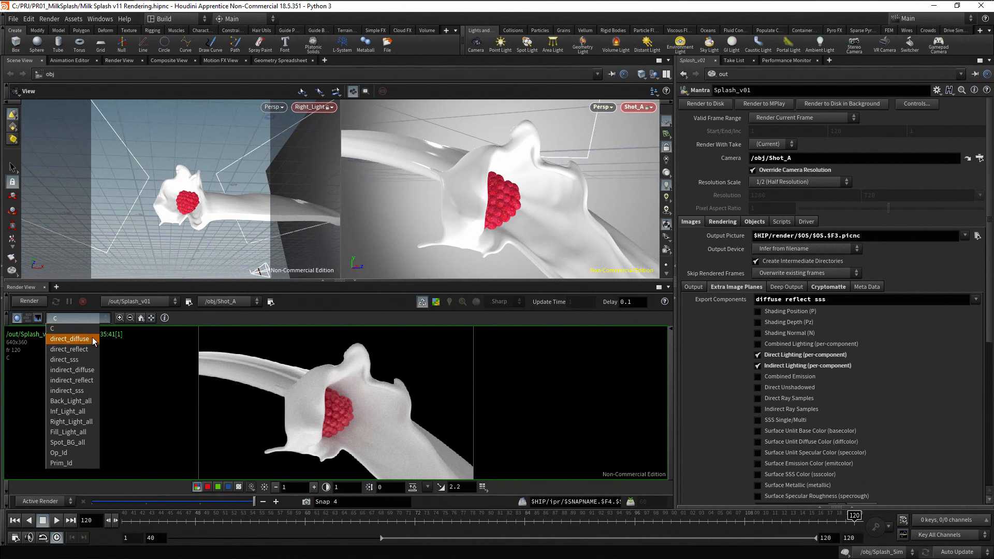
{"action": "left_click", "coordinate": [92, 337]}
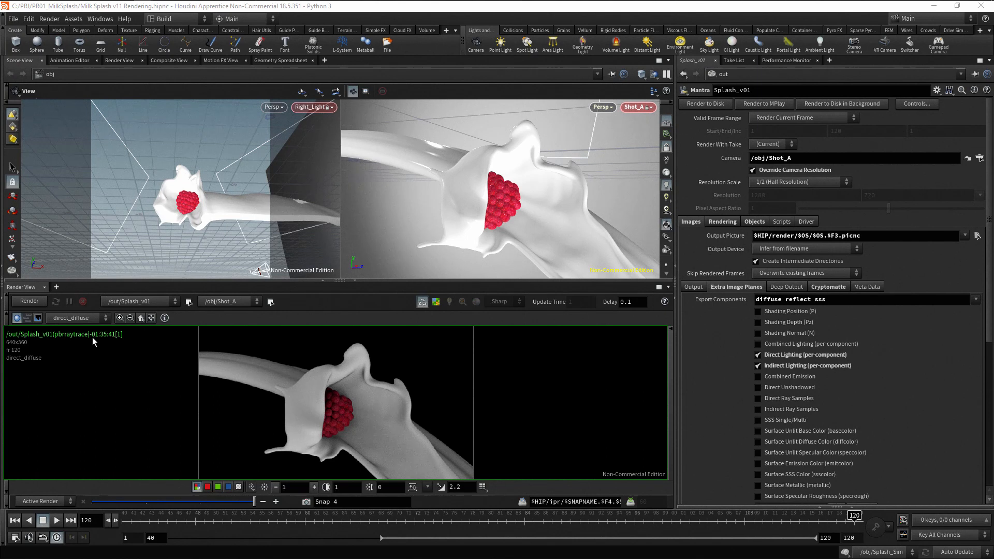
{"action": "left_click", "coordinate": [107, 316]}
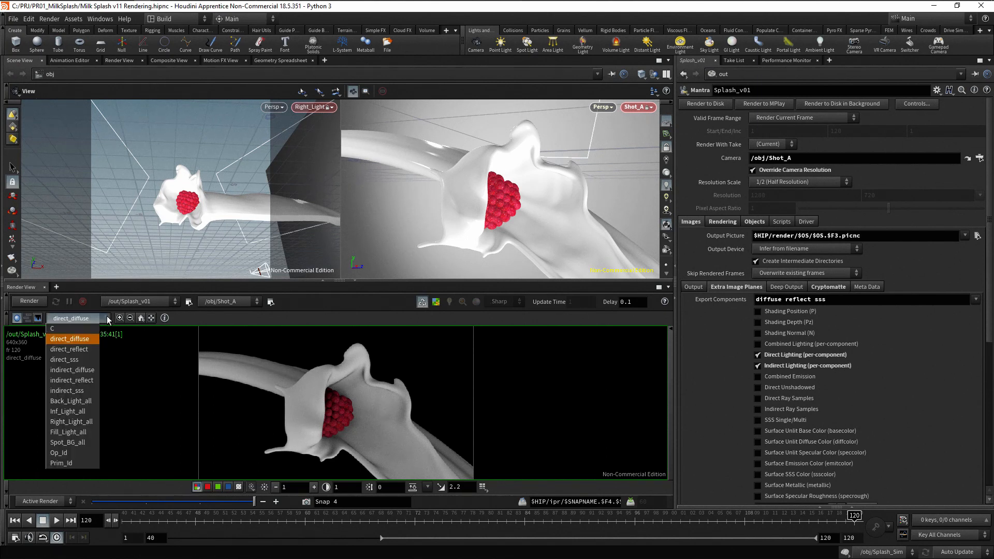
{"action": "left_click", "coordinate": [95, 349]}
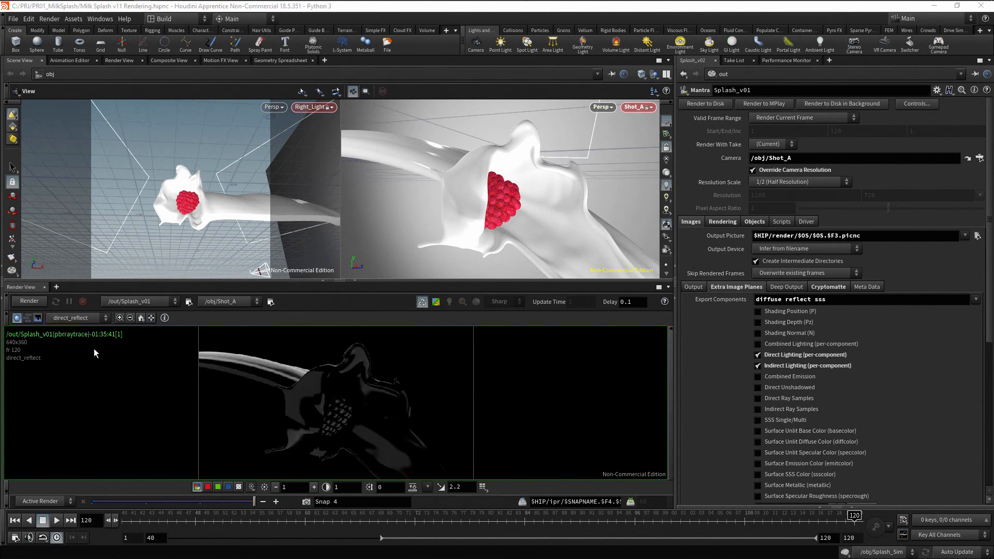
{"action": "left_click", "coordinate": [106, 318]}
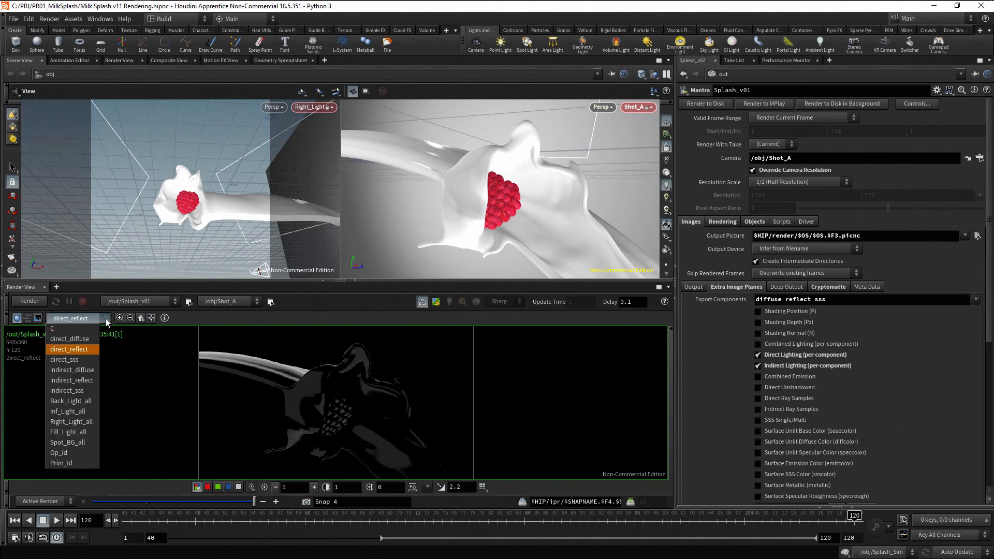
{"action": "left_click", "coordinate": [91, 359]}
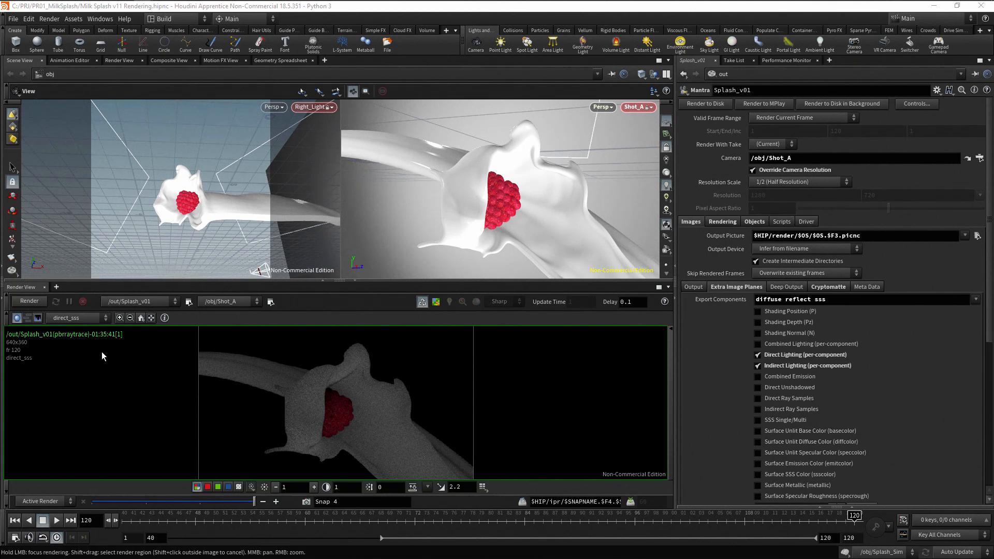
{"action": "left_click", "coordinate": [105, 318]}
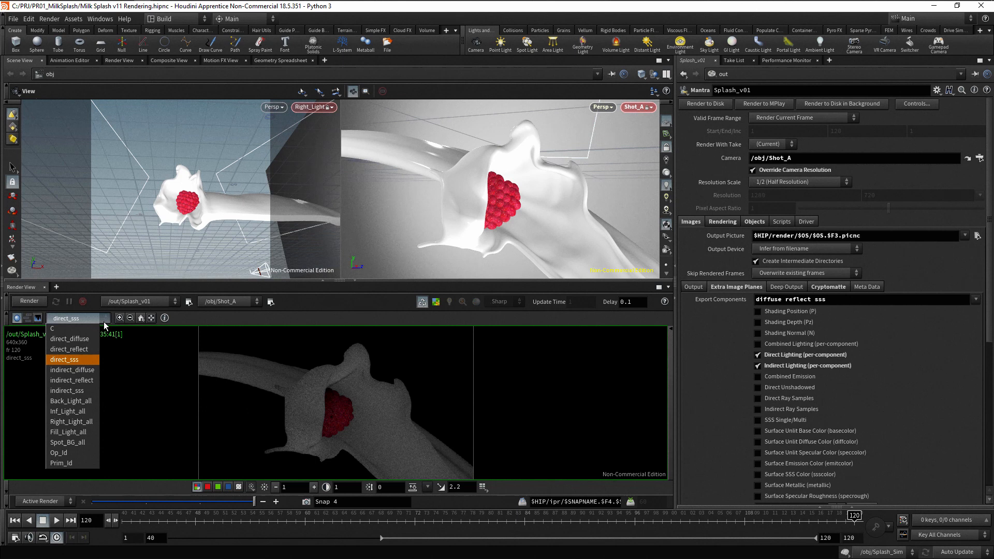
{"action": "left_click", "coordinate": [95, 369]}
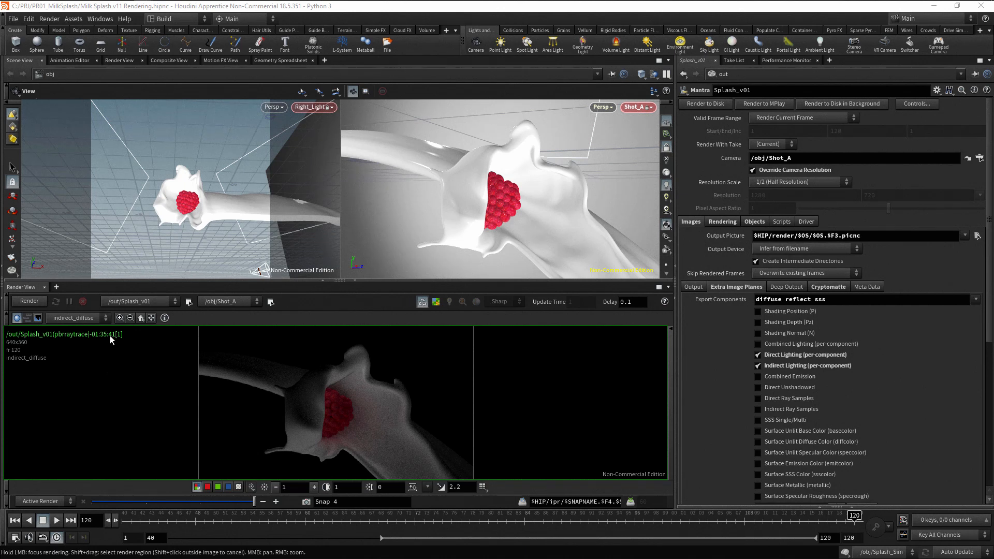
{"action": "left_click", "coordinate": [106, 318]}
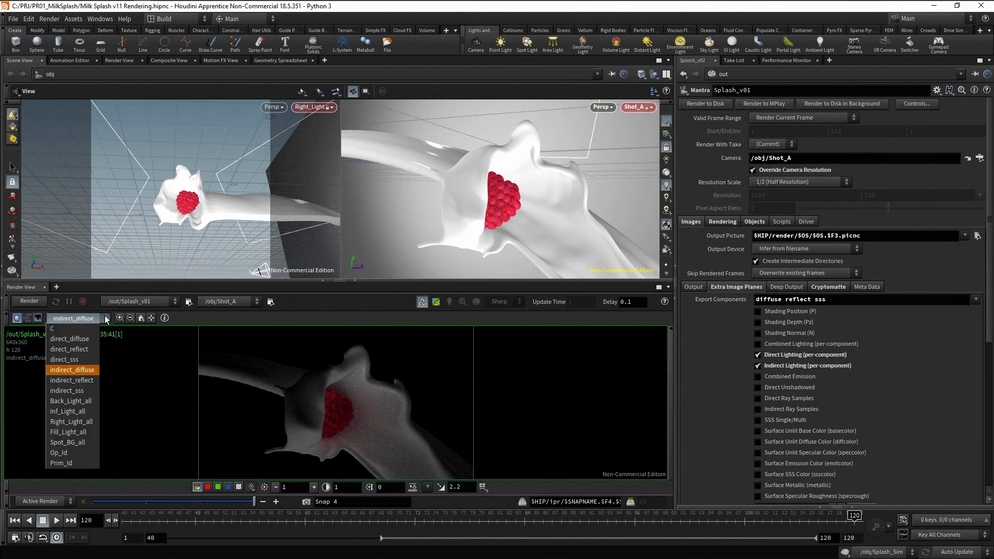
{"action": "left_click", "coordinate": [96, 381]}
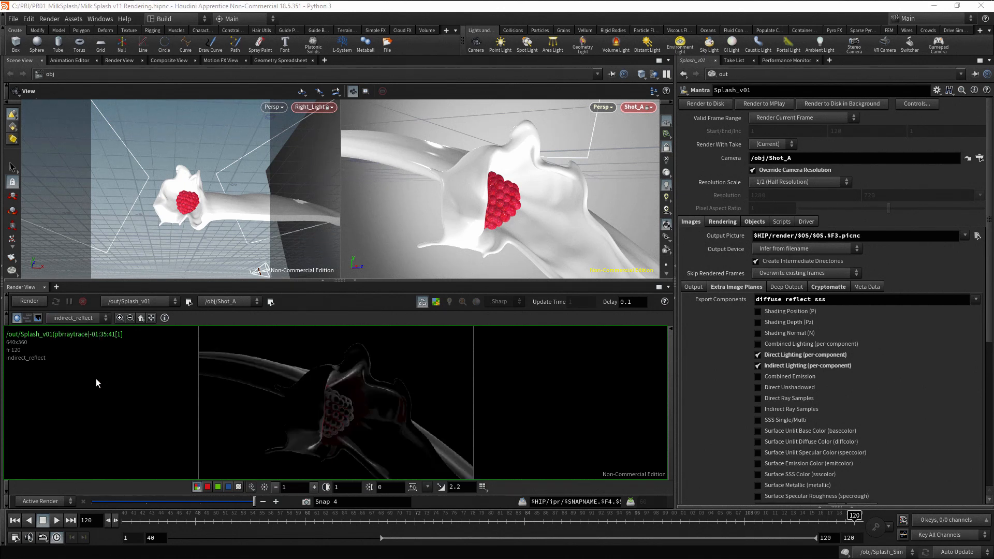
Step: Examine the indirect_sss, Back, Inf, Right, Fill and Spot_BG light planes of the Splash_v01 render in turn, ending on the C plane
{"action": "left_click", "coordinate": [106, 318]}
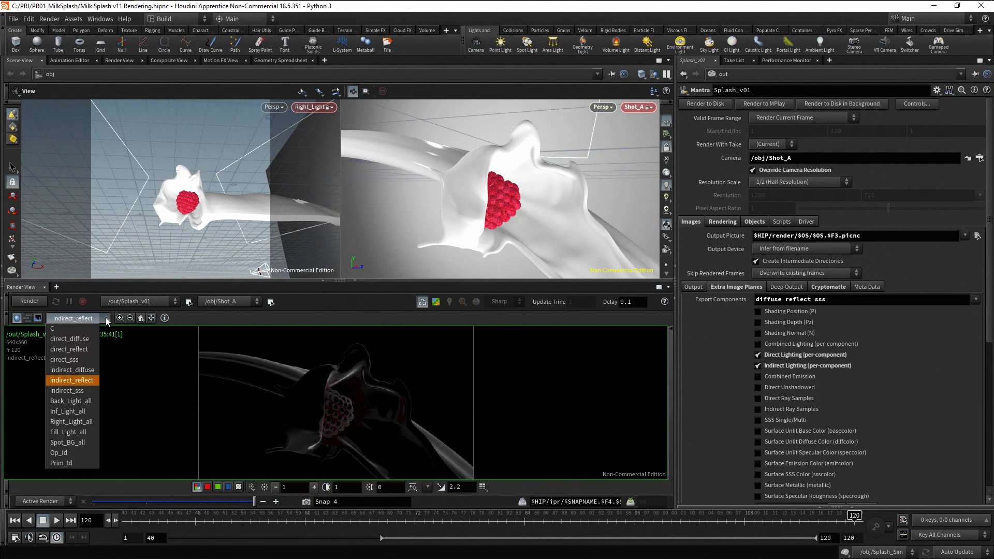
{"action": "left_click", "coordinate": [94, 391]}
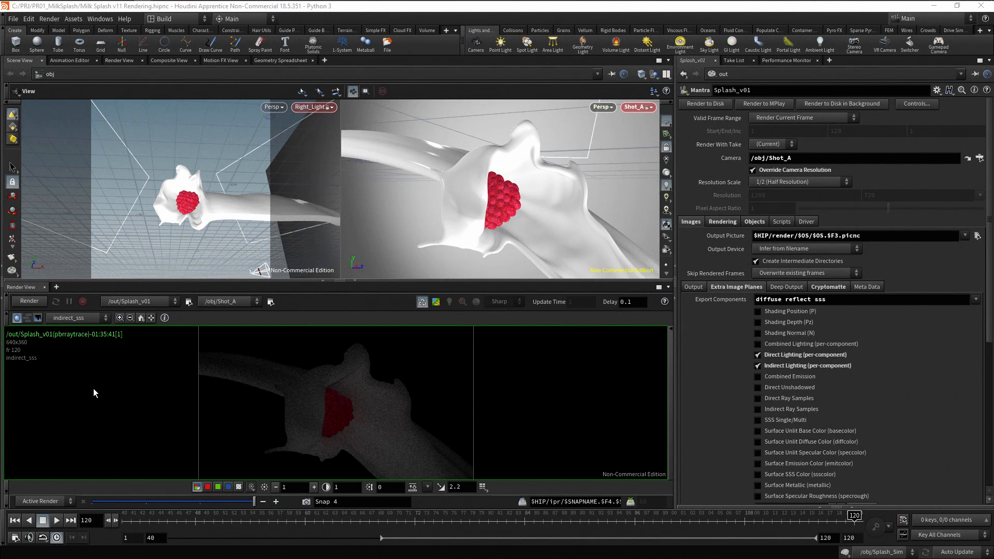
{"action": "left_click", "coordinate": [105, 319]}
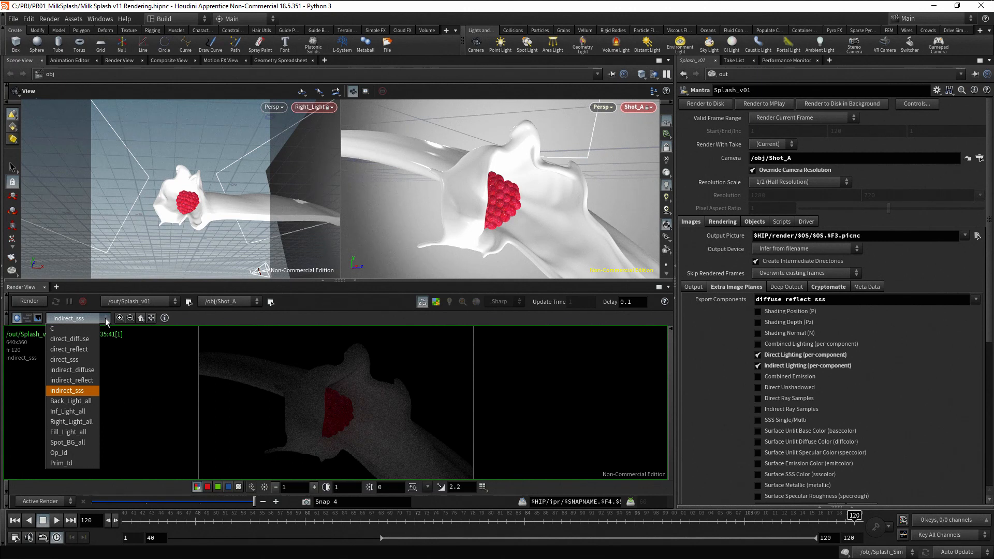
{"action": "left_click", "coordinate": [94, 398]}
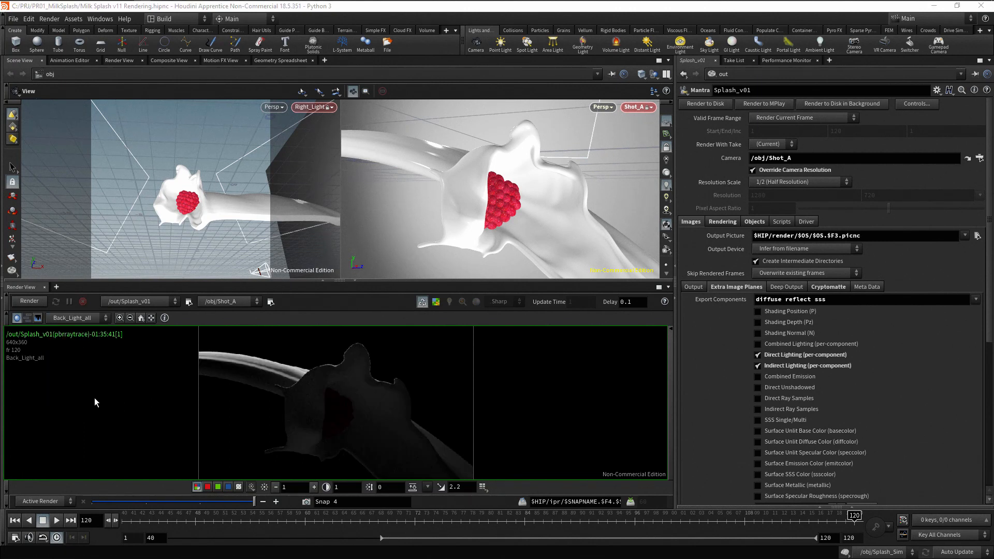
{"action": "left_click", "coordinate": [104, 318]}
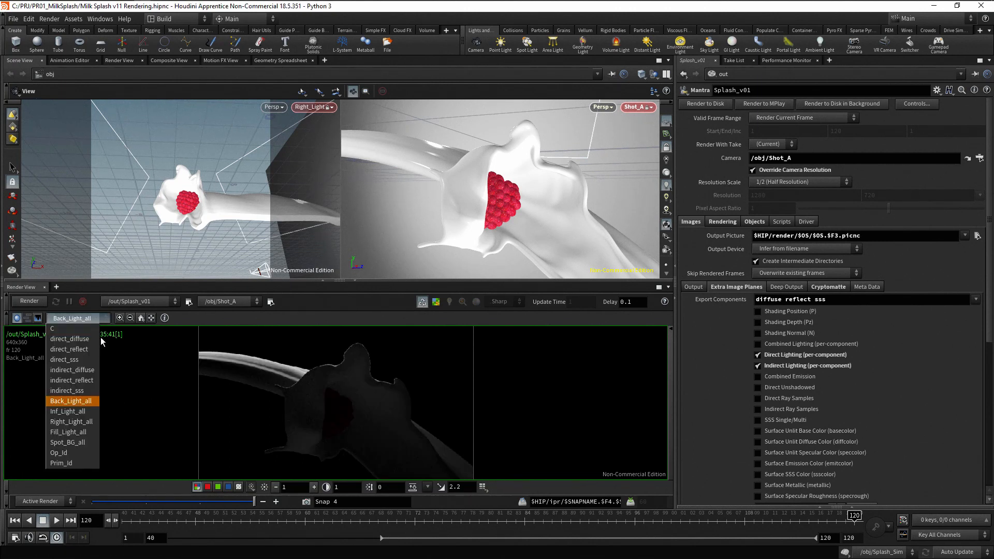
{"action": "left_click", "coordinate": [92, 410]}
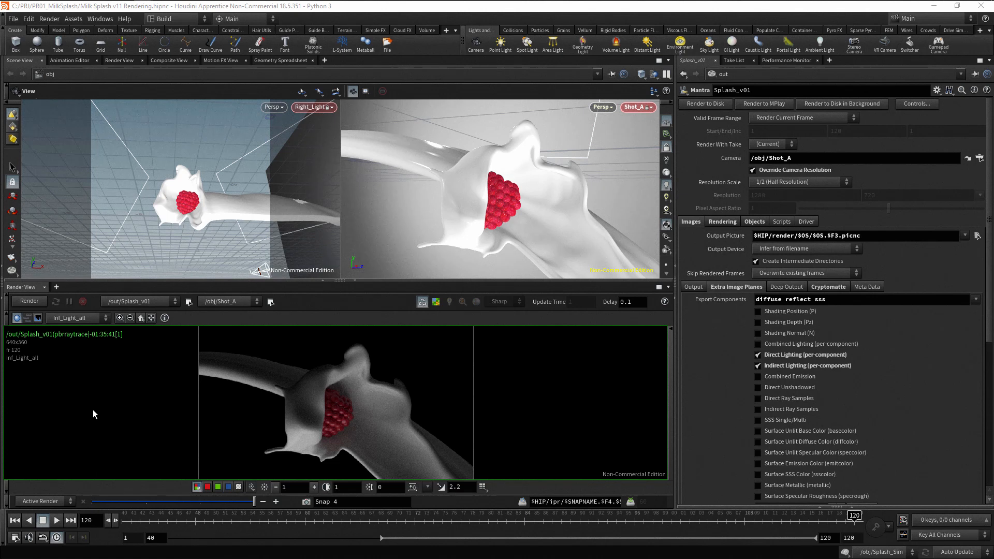
{"action": "left_click", "coordinate": [104, 319]}
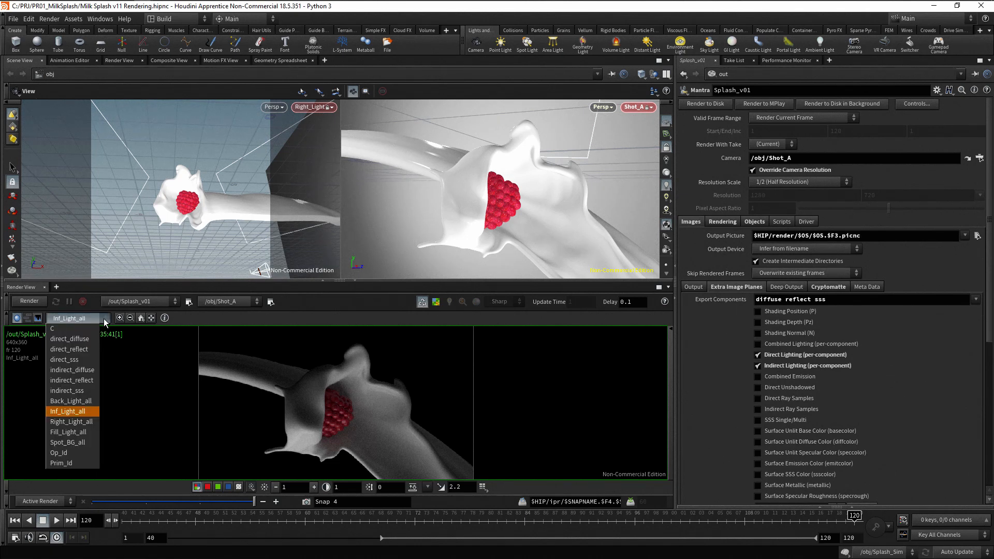
{"action": "left_click", "coordinate": [96, 421]}
{"action": "left_click", "coordinate": [101, 317]}
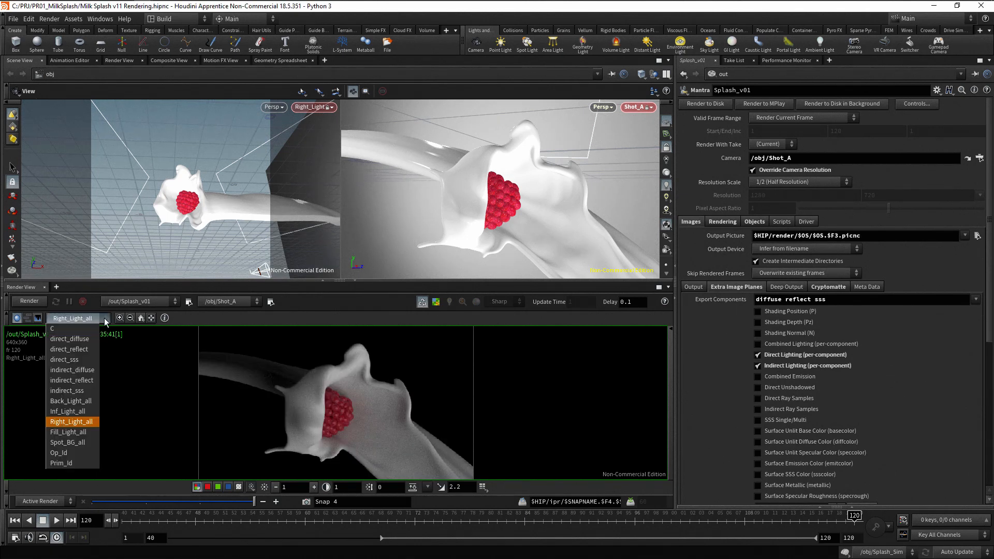
{"action": "left_click", "coordinate": [91, 430]}
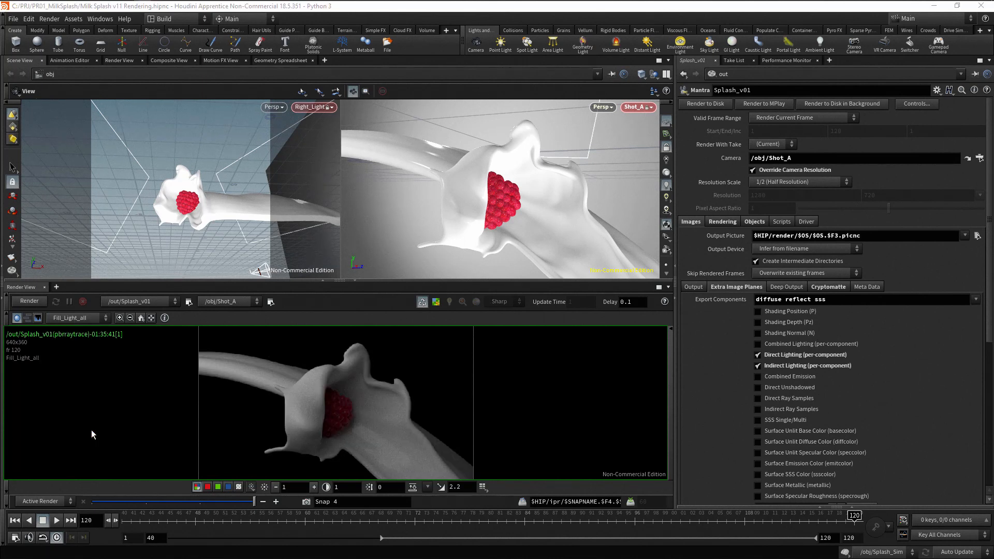
{"action": "left_click", "coordinate": [106, 317]}
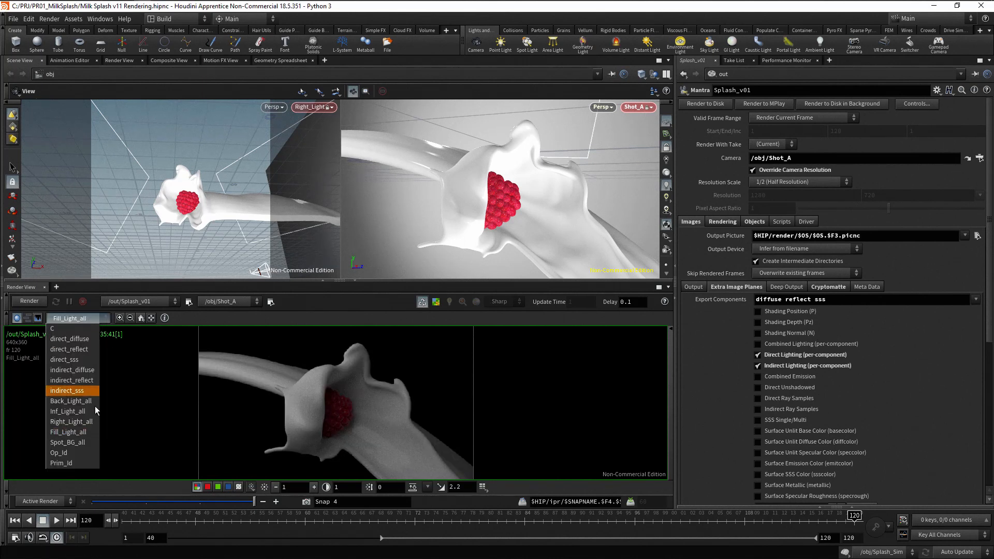
{"action": "left_click", "coordinate": [95, 443]}
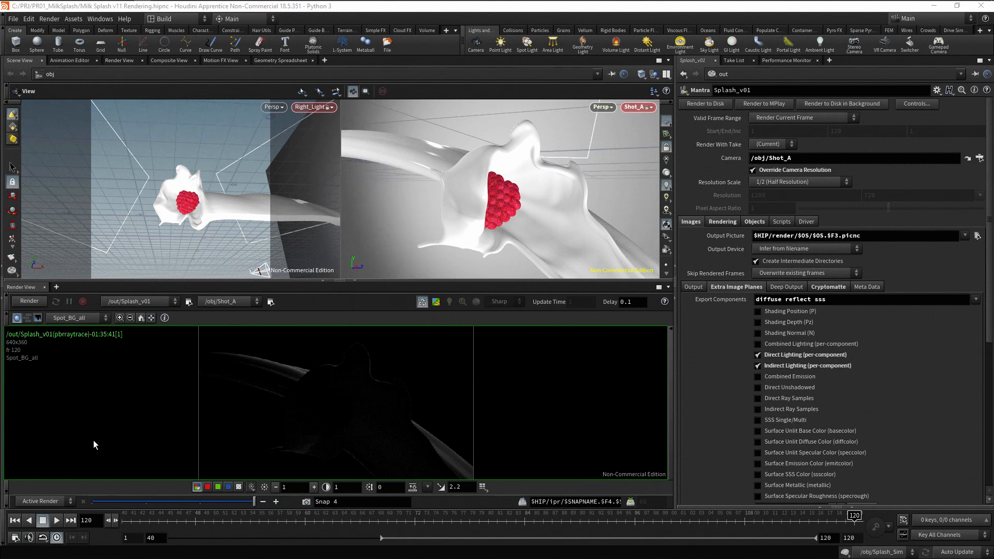
{"action": "left_click", "coordinate": [104, 318]}
{"action": "left_click", "coordinate": [93, 328]}
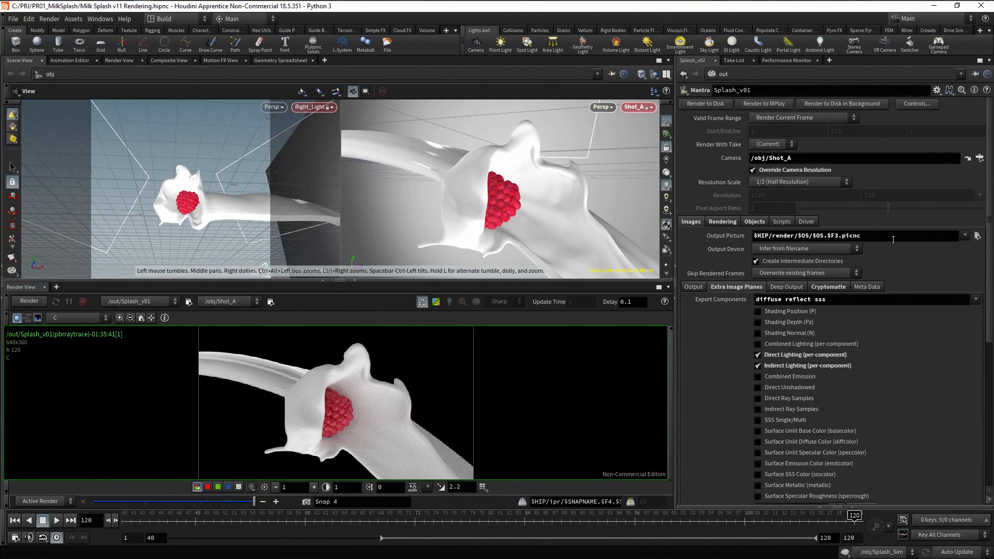
Step: Check the expanded Output Picture path of Splash_v01 and turn off Override Camera Resolution
{"action": "left_click", "coordinate": [745, 237]}
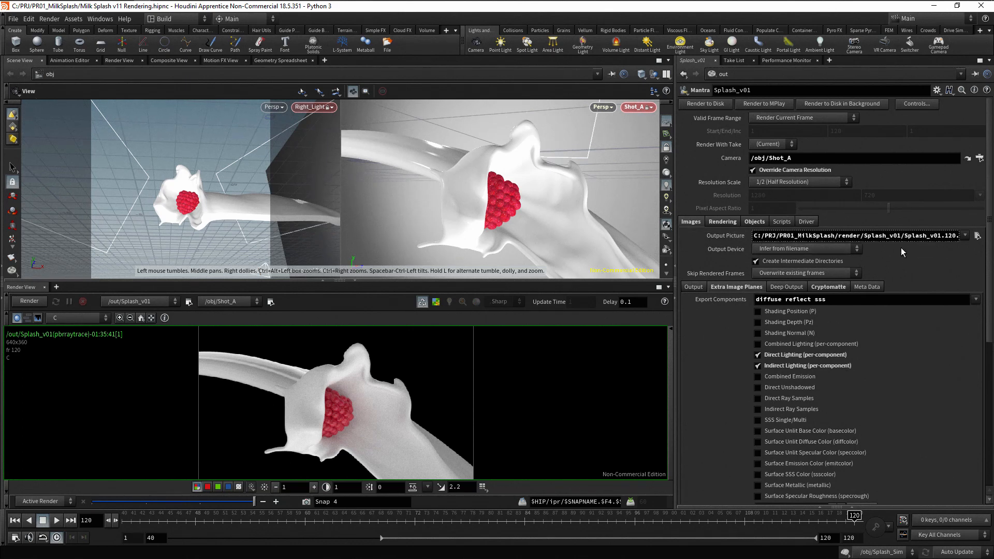
{"action": "left_click", "coordinate": [728, 238]}
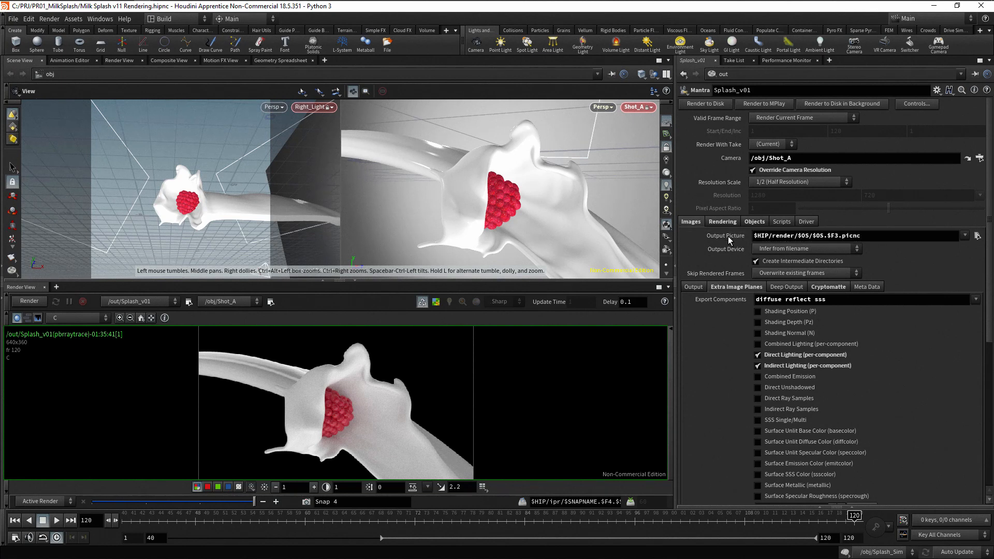
{"action": "left_click", "coordinate": [753, 170]}
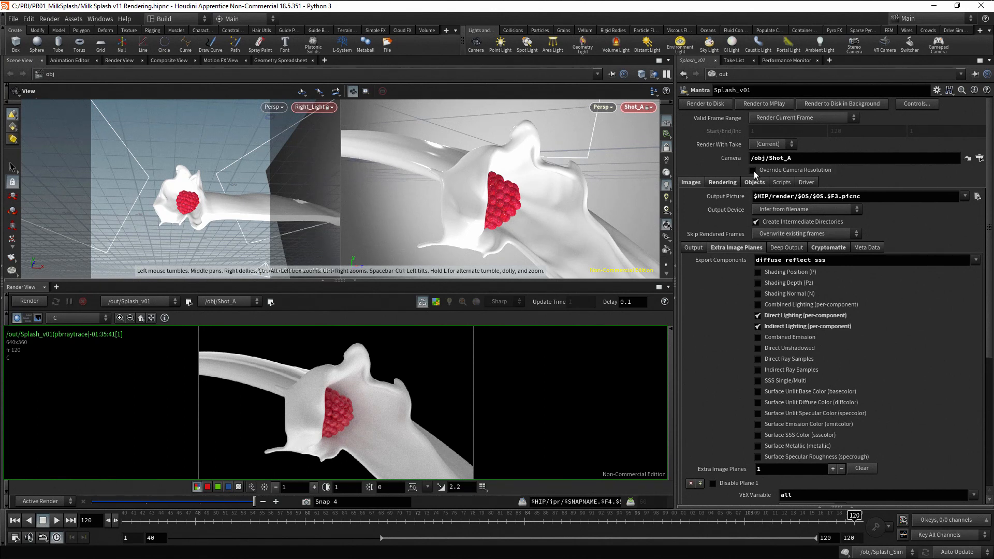
Step: Set Valid Frame Range to Render Frame Range, delete the Start/End/Inc channels, and set the start frame to 40
{"action": "left_click", "coordinate": [854, 120]}
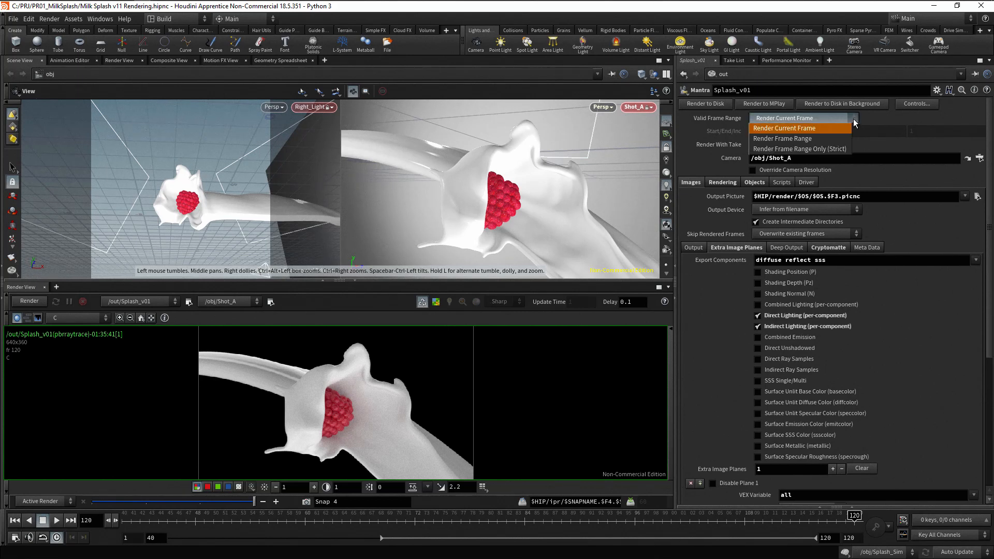
{"action": "left_click", "coordinate": [834, 139]}
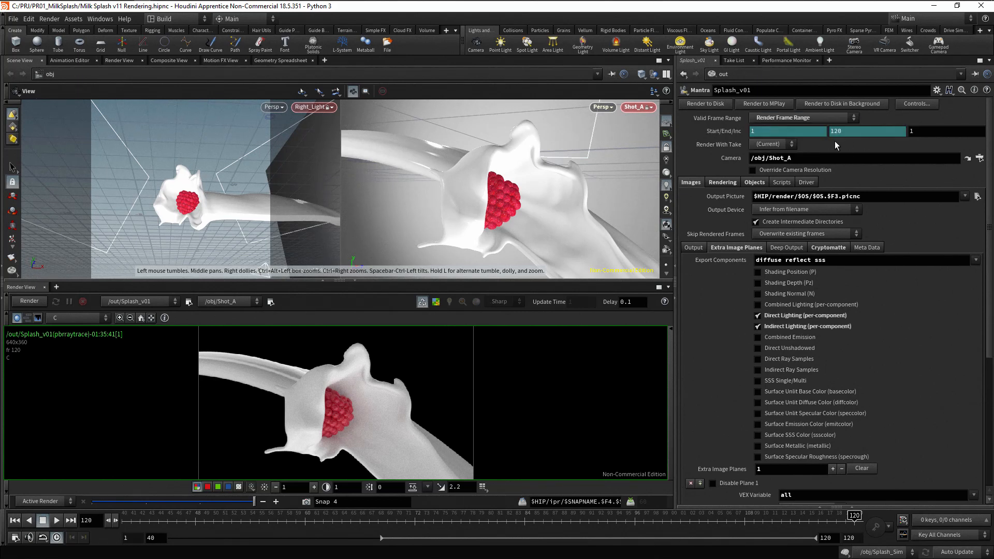
{"action": "right_click", "coordinate": [725, 130]}
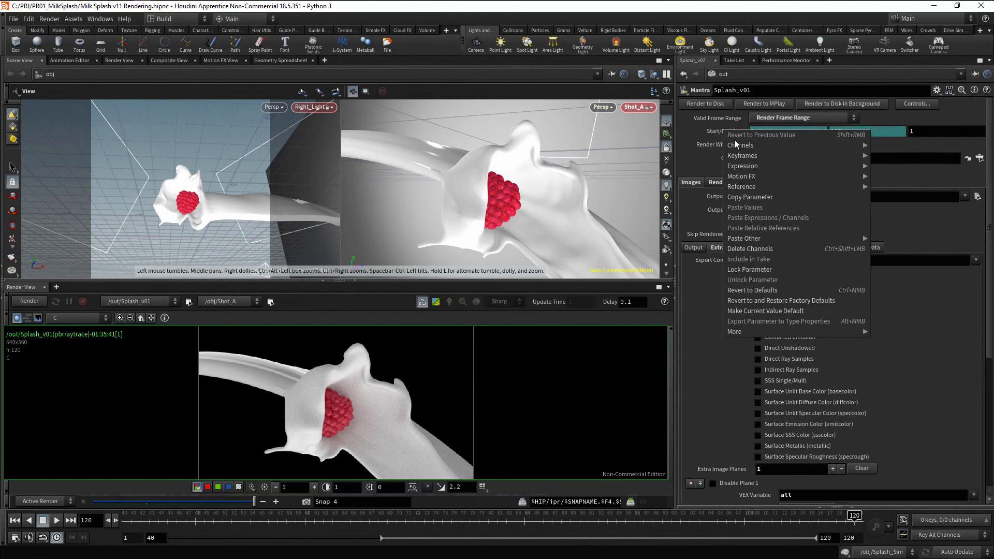
{"action": "left_click", "coordinate": [779, 247]}
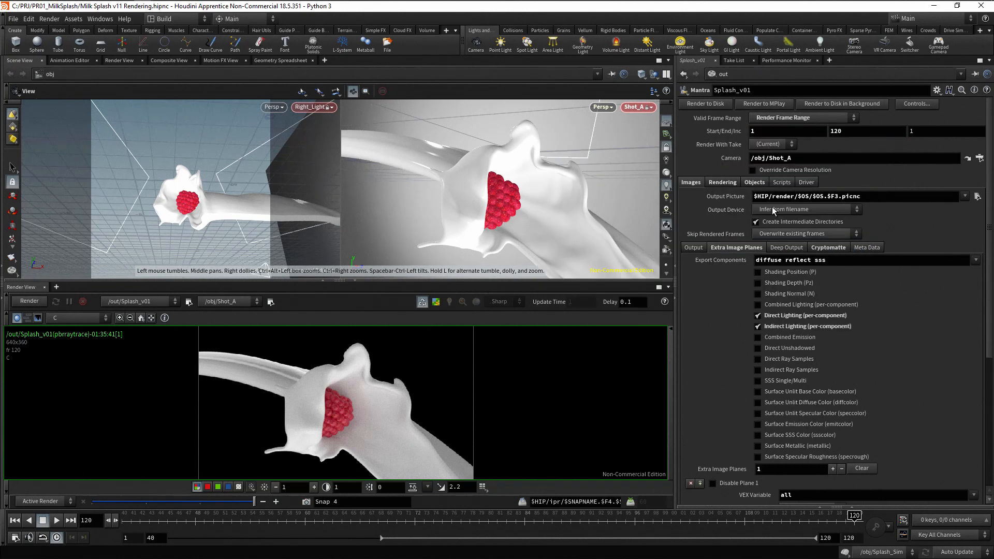
{"action": "left_click_drag", "start_coordinate": [765, 131], "coordinate": [746, 131]}
{"action": "type", "text": "40"}
Step: In the rendering sampling settings of Splash_v01, set Diffuse Quality and SSS Quality to 2
{"action": "left_click", "coordinate": [722, 183]}
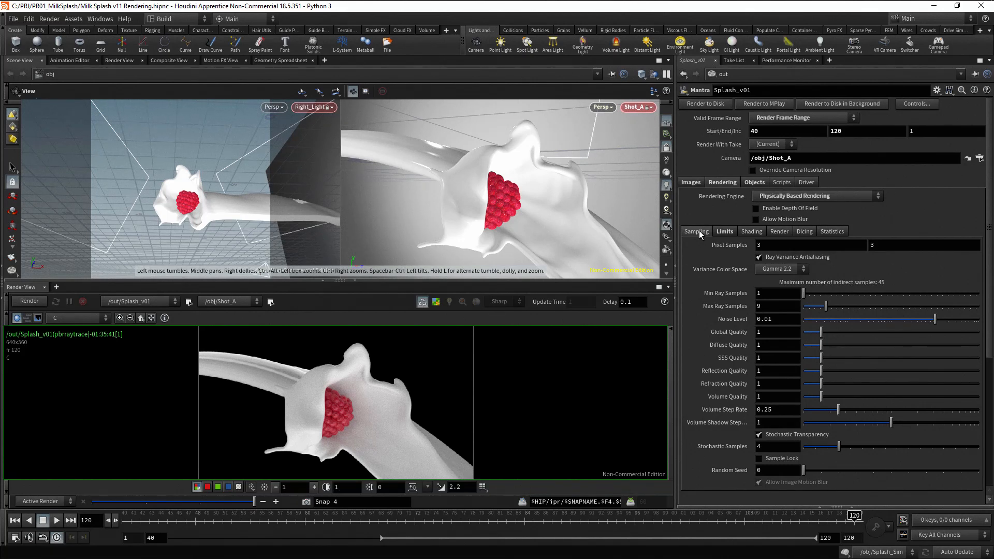
{"action": "left_click", "coordinate": [768, 348]}
{"action": "type", "text": "2"}
{"action": "key", "text": "Tab"}
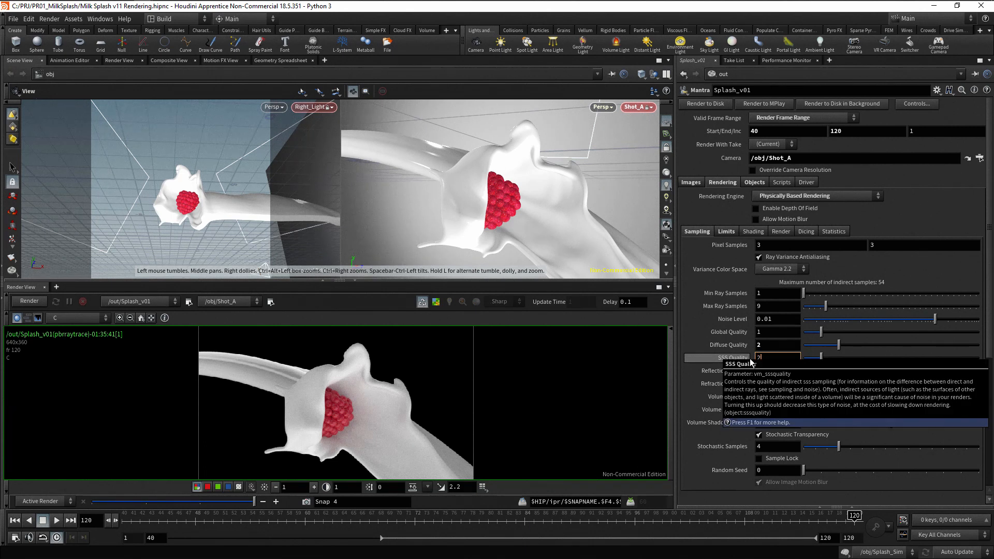
{"action": "type", "text": "2"}
{"action": "key", "text": "Return"}
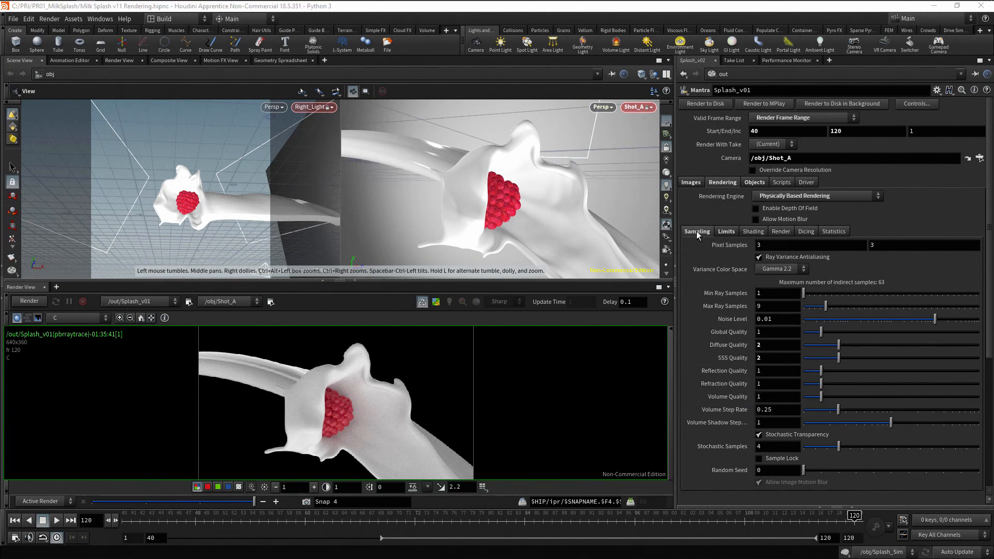
Step: Raise Pixel Samples to 6 by 6 and set Valid Frame Range to Render Current Frame
{"action": "middle_click_drag", "start_coordinate": [733, 245], "coordinate": [757, 245]}
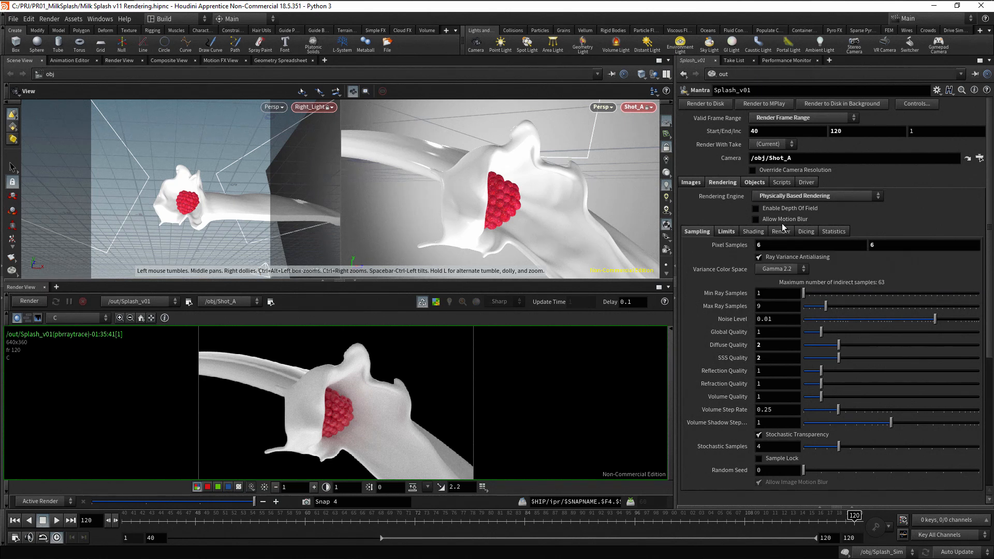
{"action": "left_click", "coordinate": [854, 119]}
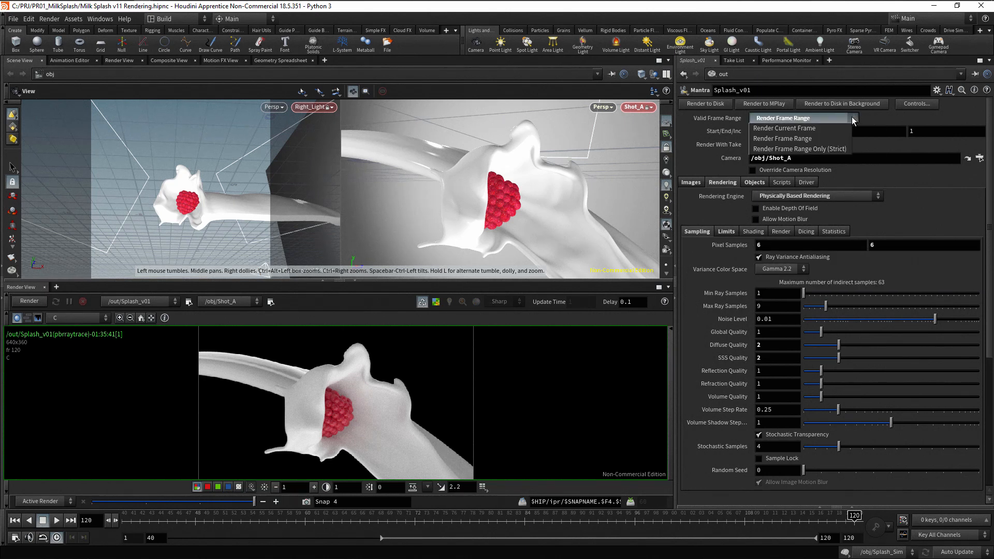
{"action": "left_click", "coordinate": [830, 129]}
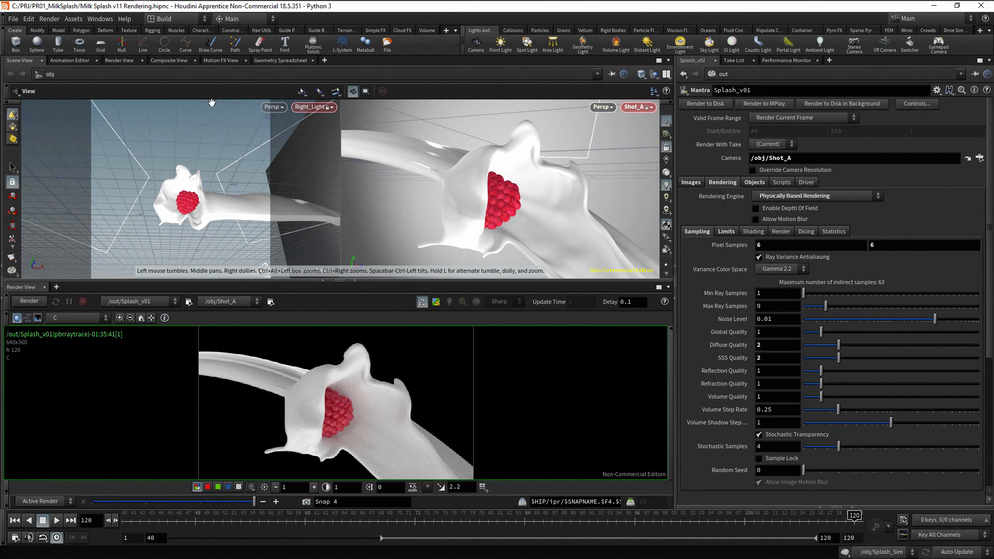
Step: Load the rendered image Splash_v01.120.picnc from the $HIP/render/Splash_v01 folder into MPlay
{"action": "left_click", "coordinate": [53, 20]}
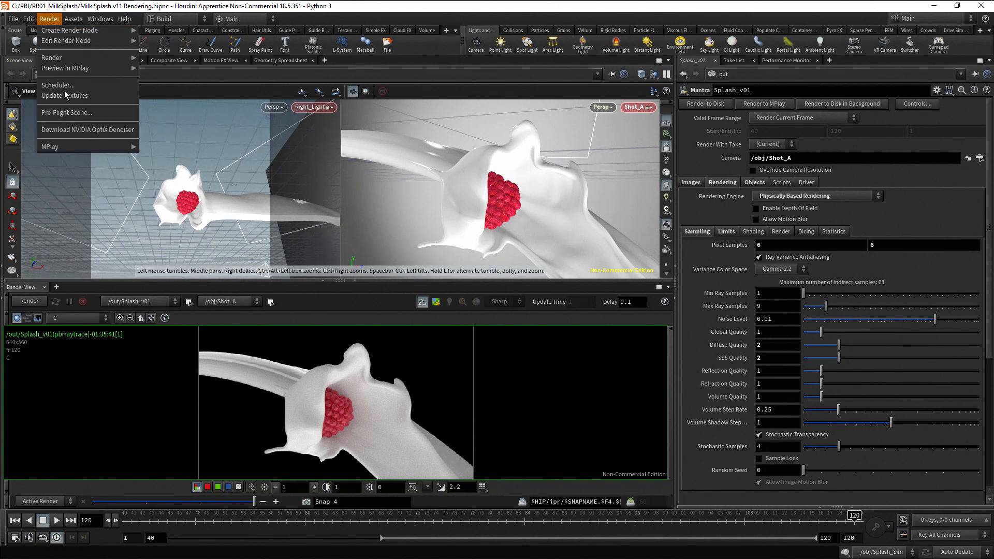
{"action": "mouse_move", "coordinate": [108, 144]}
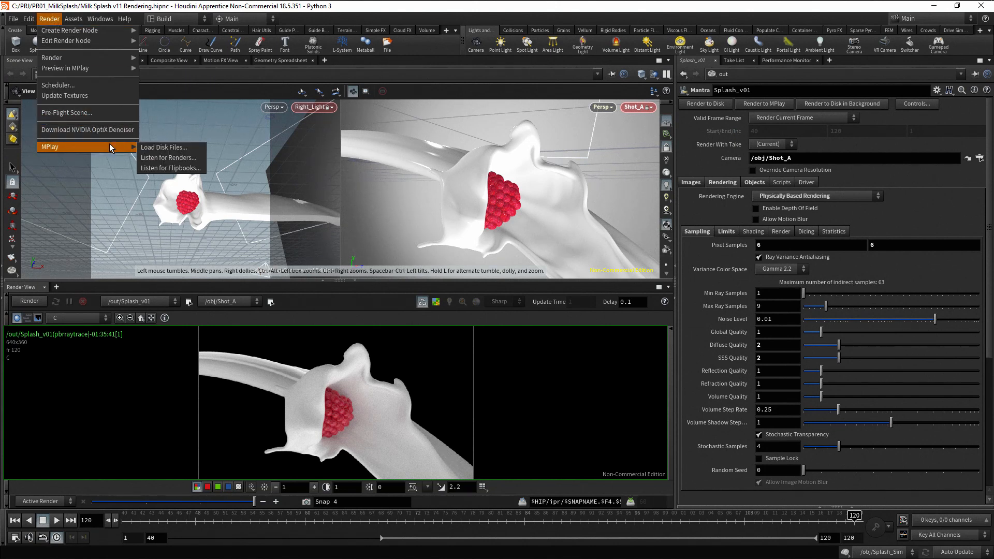
{"action": "left_click", "coordinate": [191, 148]}
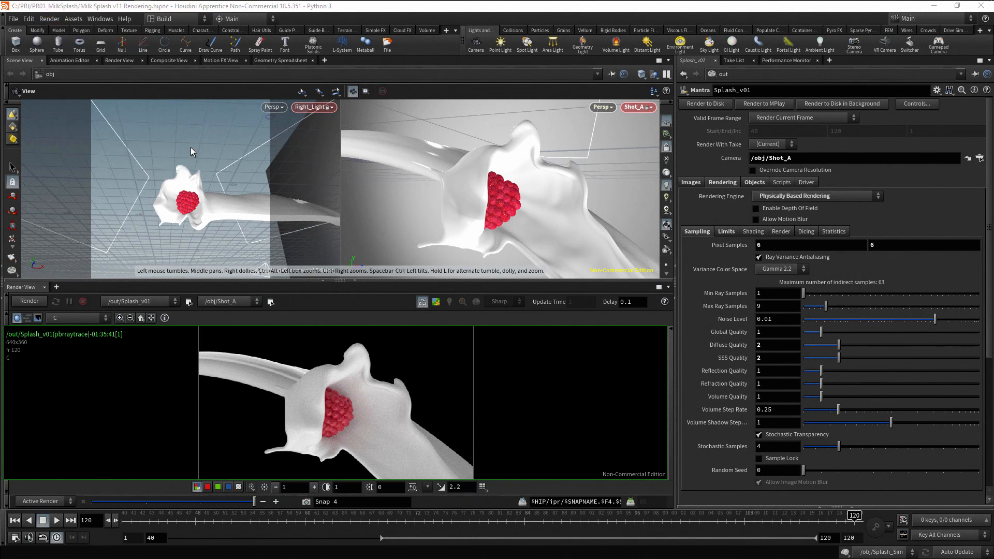
{"action": "double_click", "coordinate": [139, 92]}
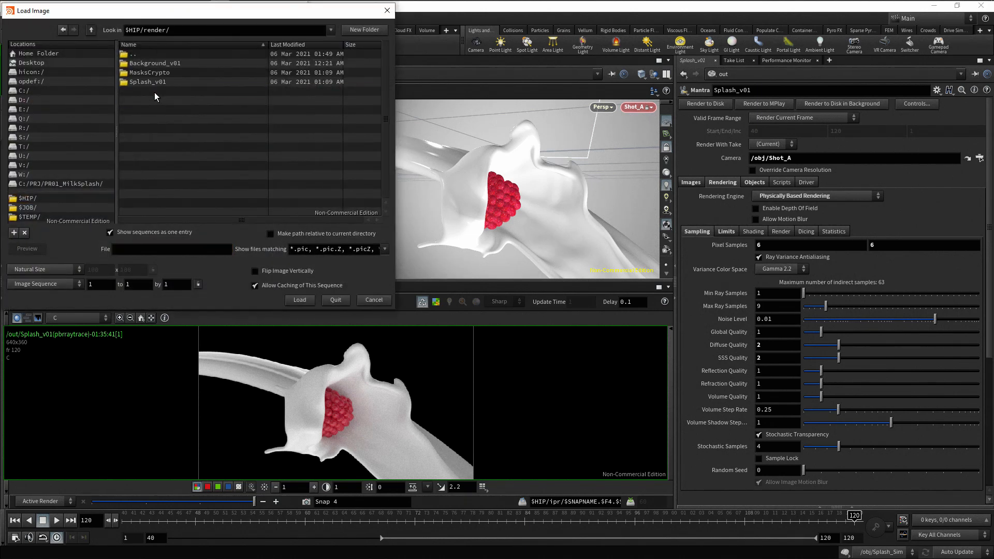
{"action": "double_click", "coordinate": [150, 82]}
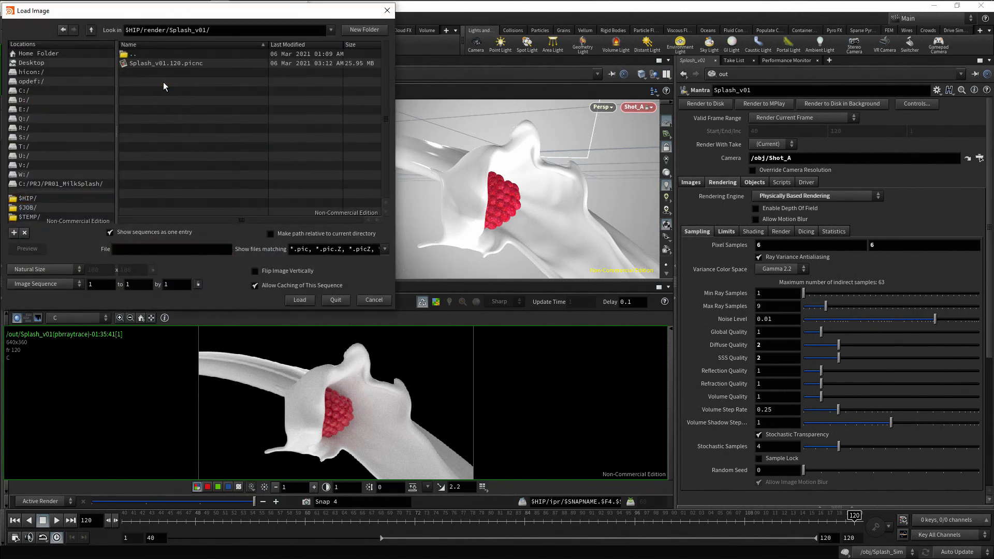
{"action": "left_click", "coordinate": [210, 62]}
{"action": "left_click", "coordinate": [300, 300]}
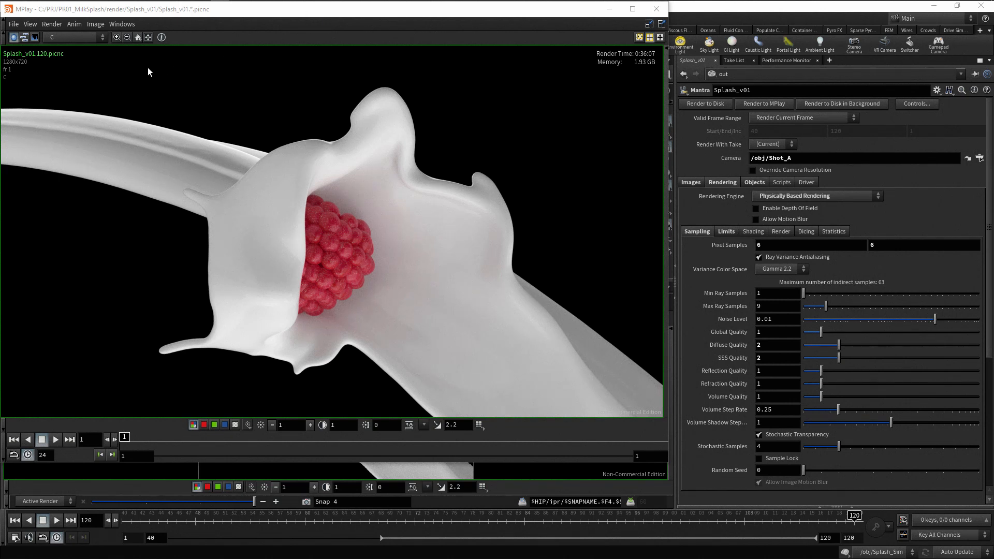
Step: Examine the direct_diffuse and direct_reflect planes of the loaded Splash_v01 image in MPlay
{"action": "left_click", "coordinate": [103, 38]}
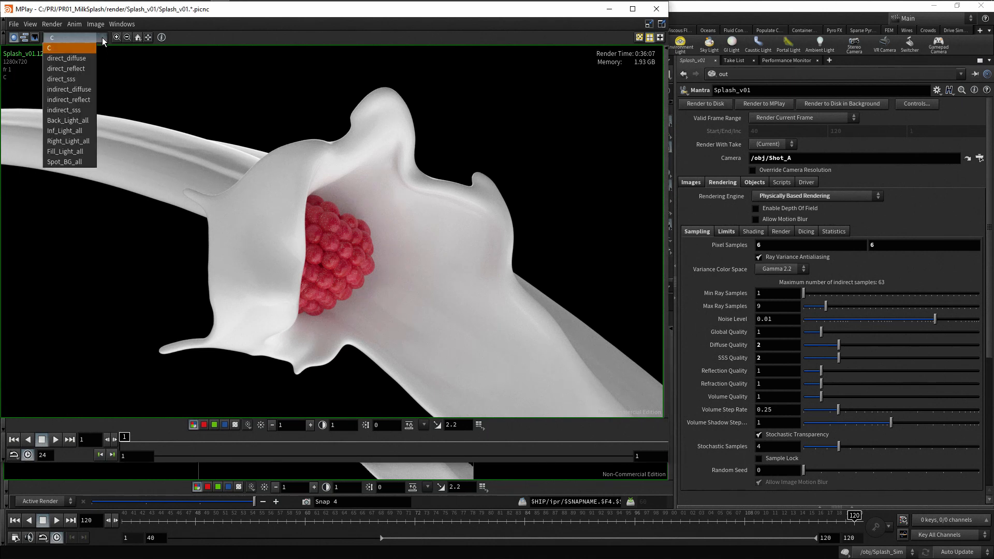
{"action": "left_click", "coordinate": [92, 58]}
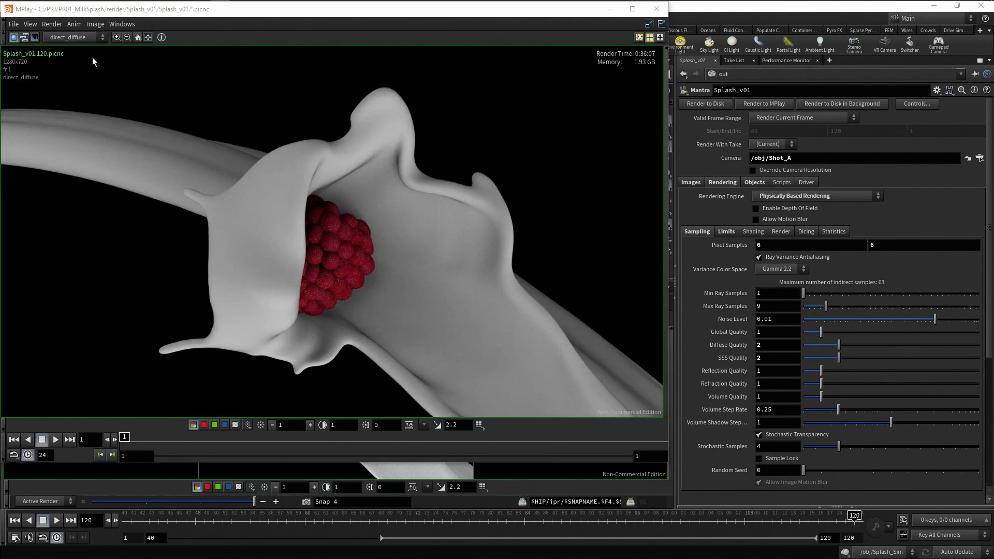
{"action": "left_click", "coordinate": [101, 37]}
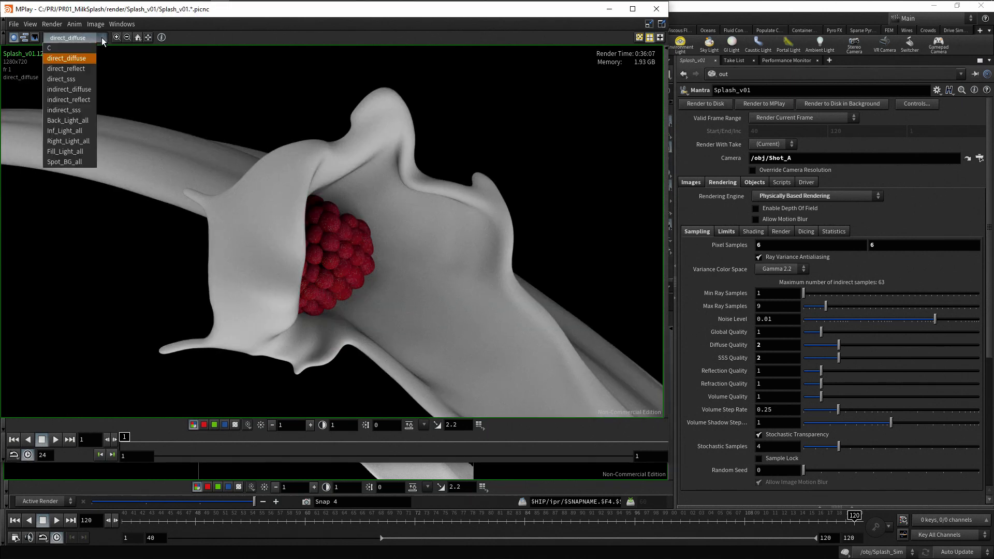
{"action": "left_click", "coordinate": [91, 69]}
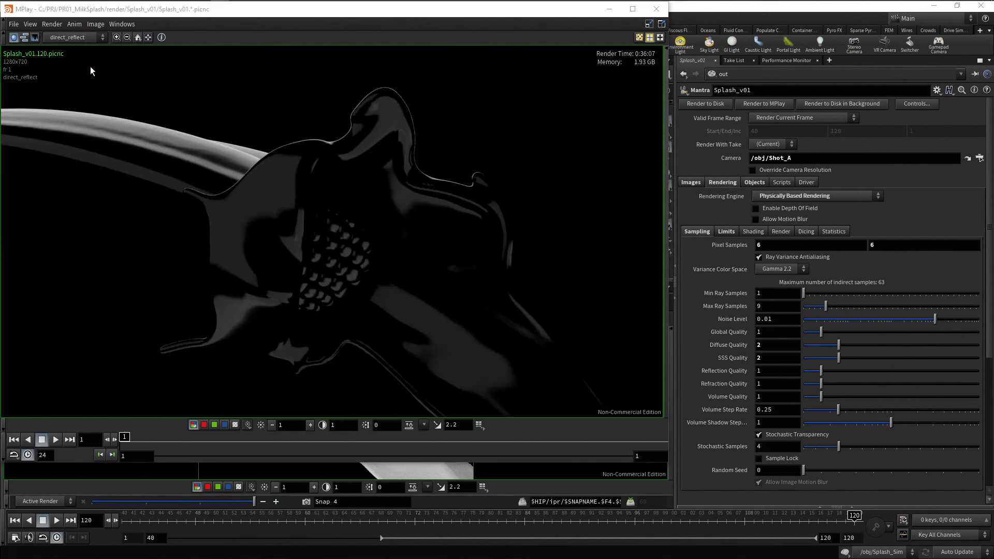
Step: Examine the direct_sss, indirect_diffuse, indirect_reflect and indirect_sss planes of the loaded Splash_v01 image in MPlay
{"action": "left_click", "coordinate": [103, 36]}
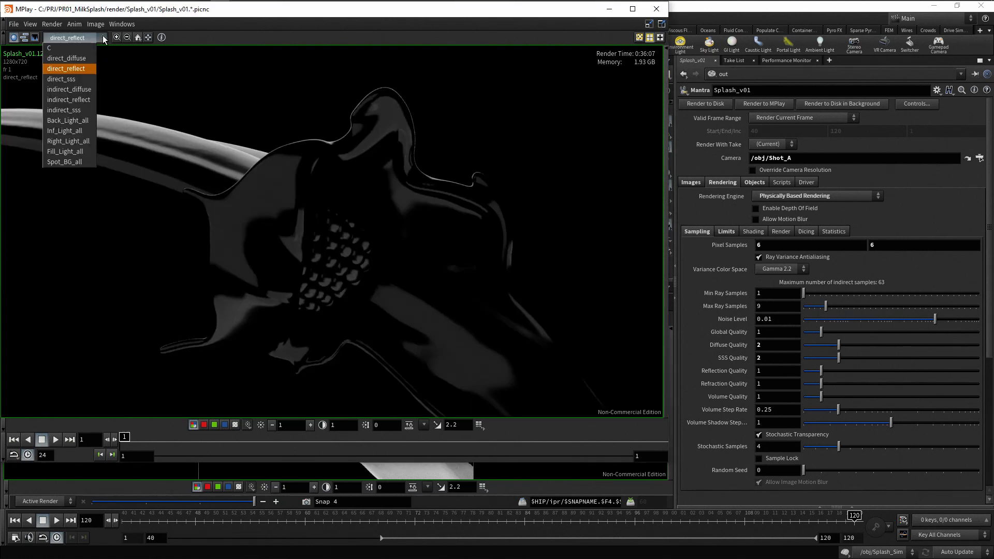
{"action": "left_click", "coordinate": [88, 79]}
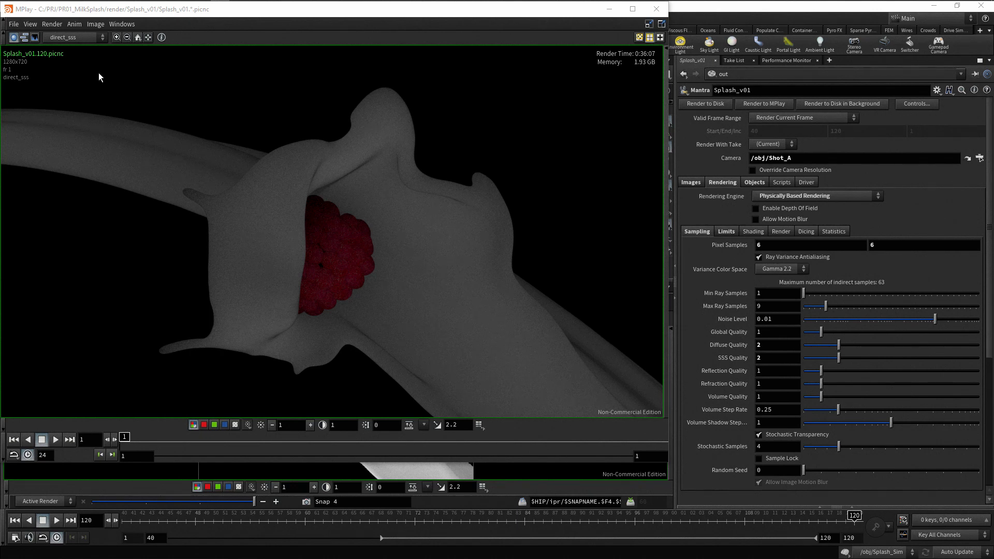
{"action": "left_click", "coordinate": [102, 38]}
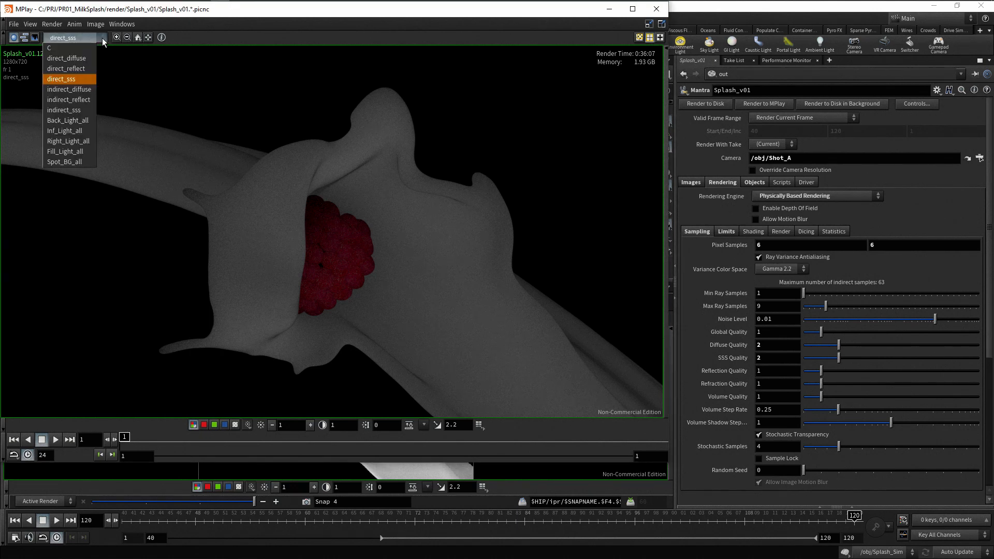
{"action": "left_click", "coordinate": [92, 89]}
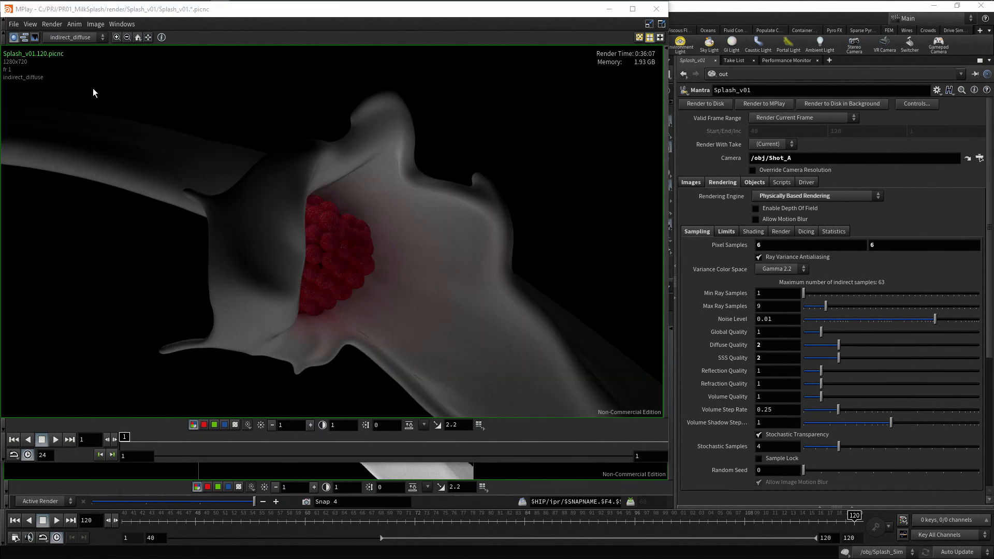
{"action": "left_click", "coordinate": [101, 38]}
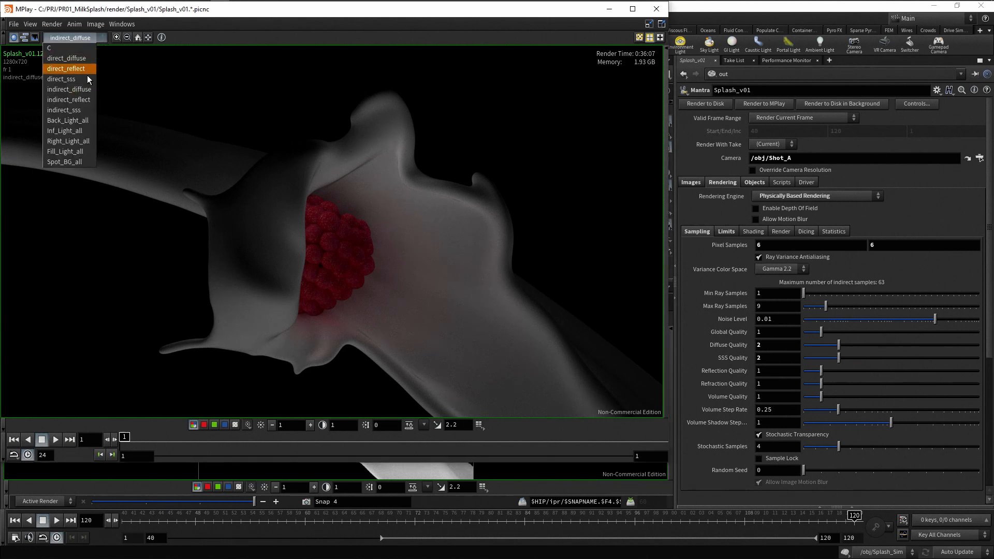
{"action": "left_click", "coordinate": [94, 100]}
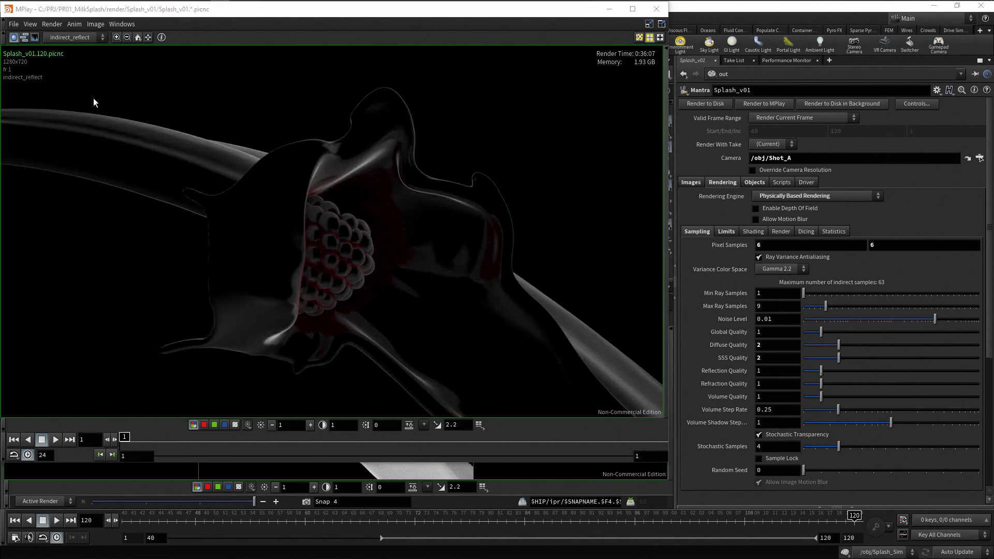
{"action": "left_click", "coordinate": [105, 38]}
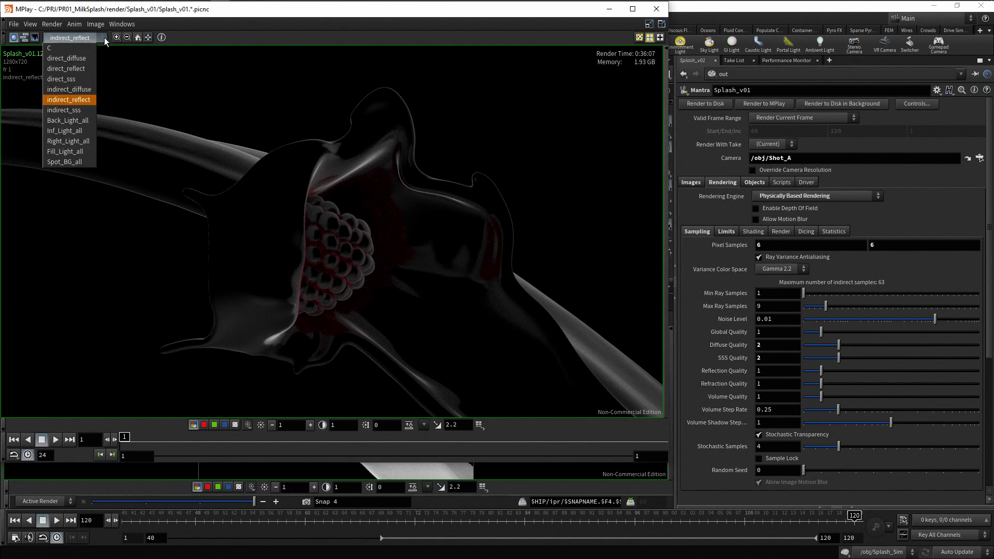
{"action": "left_click", "coordinate": [88, 111]}
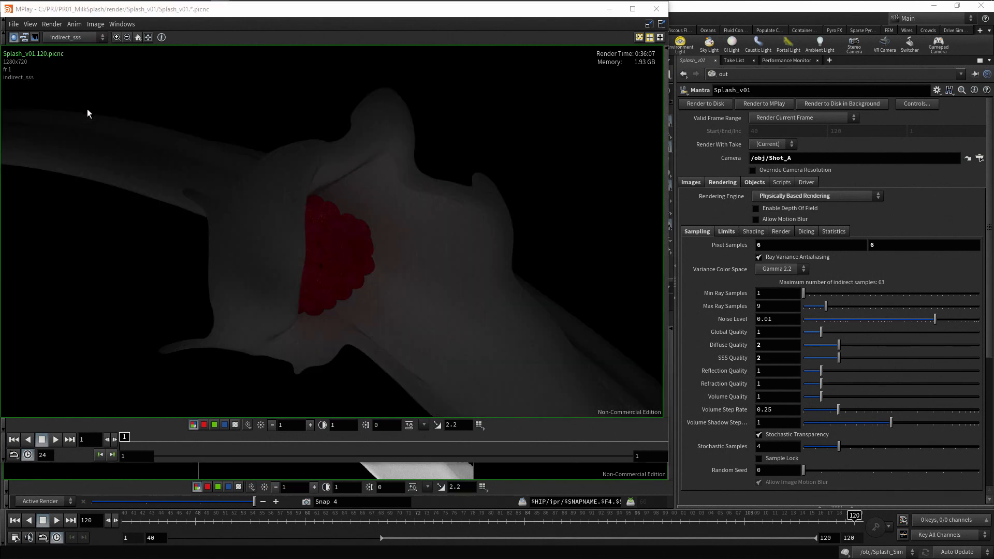
Step: Switch the displayed image back to the C plane and close the MPlay window
{"action": "left_click", "coordinate": [101, 34]}
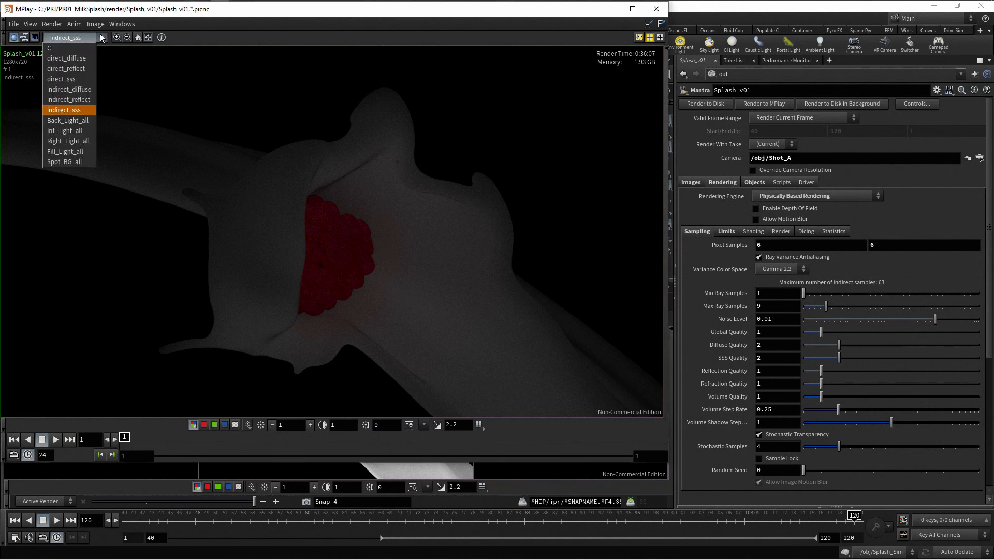
{"action": "left_click", "coordinate": [76, 47]}
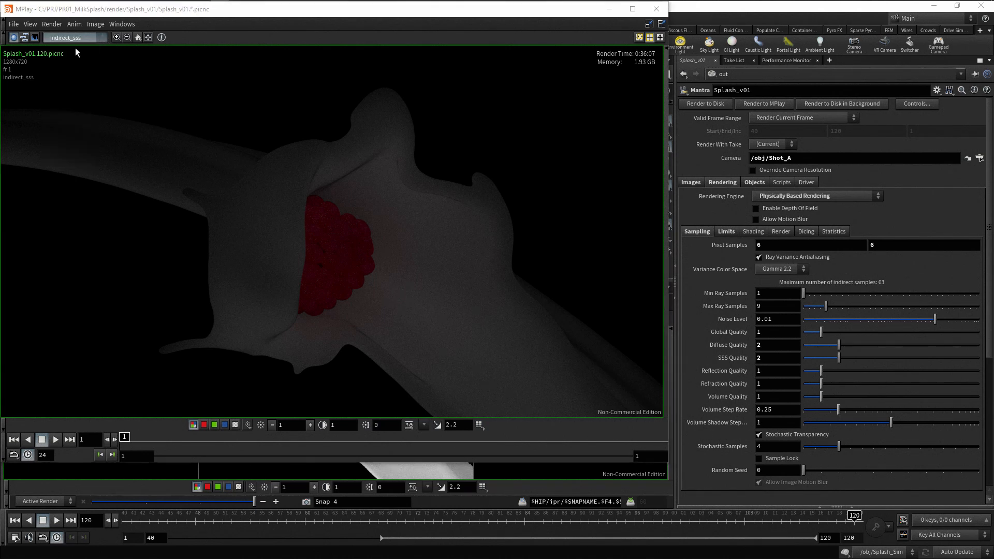
{"action": "left_click", "coordinate": [657, 10]}
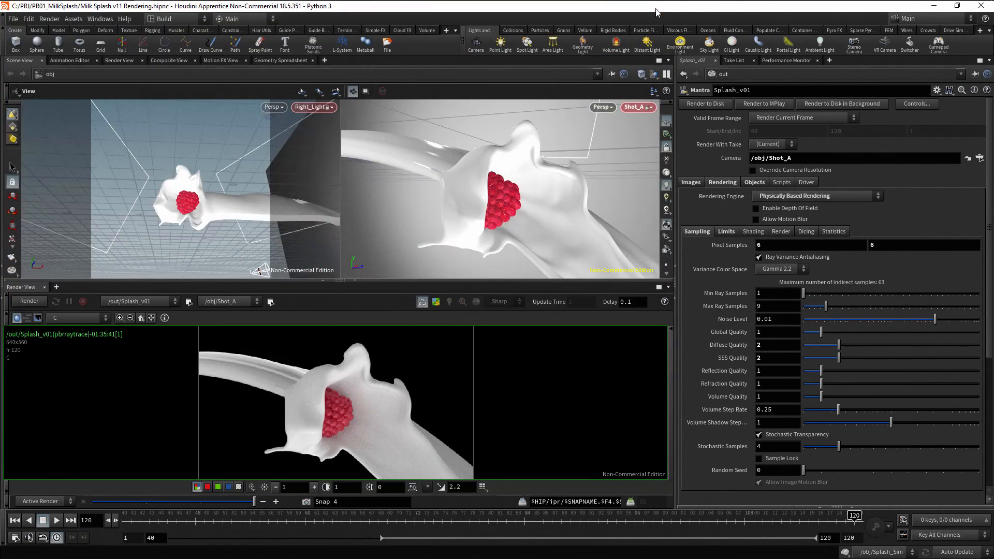
Step: Set Splash_v01's Valid Frame Range to Render Frame Range and raise its Pixel Samples to 8 by 8
{"action": "left_click", "coordinate": [854, 119]}
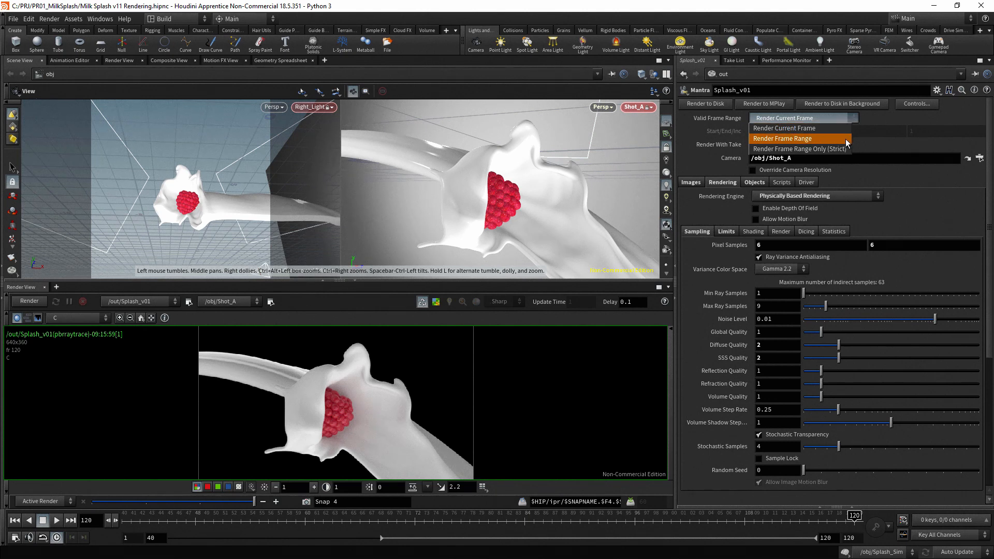
{"action": "left_click", "coordinate": [849, 128]}
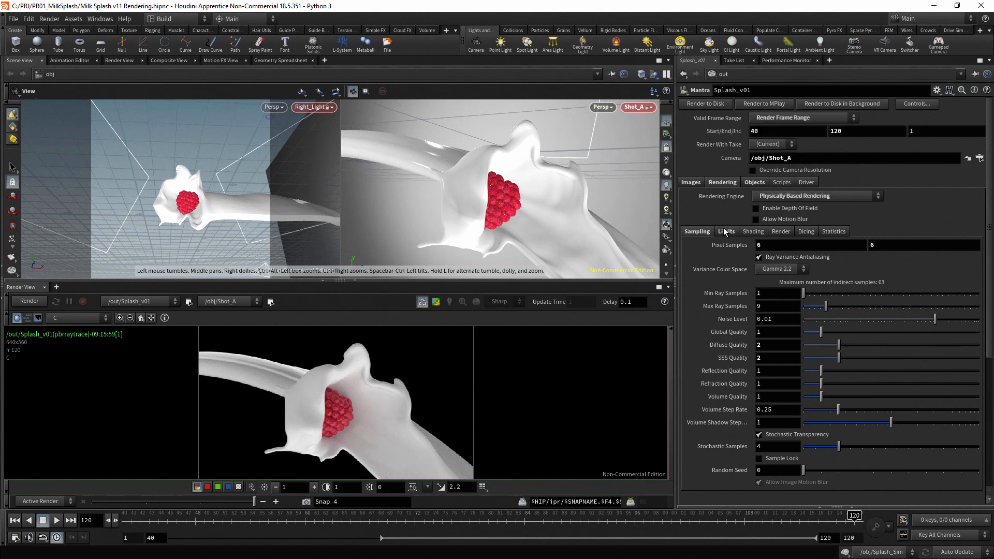
{"action": "middle_click_drag", "start_coordinate": [728, 244], "coordinate": [743, 244]}
Step: Collapse the Render View pane and change the scene viewport layout to a single view through the Shot_A camera
{"action": "left_click", "coordinate": [358, 281]}
{"action": "left_click", "coordinate": [667, 75]}
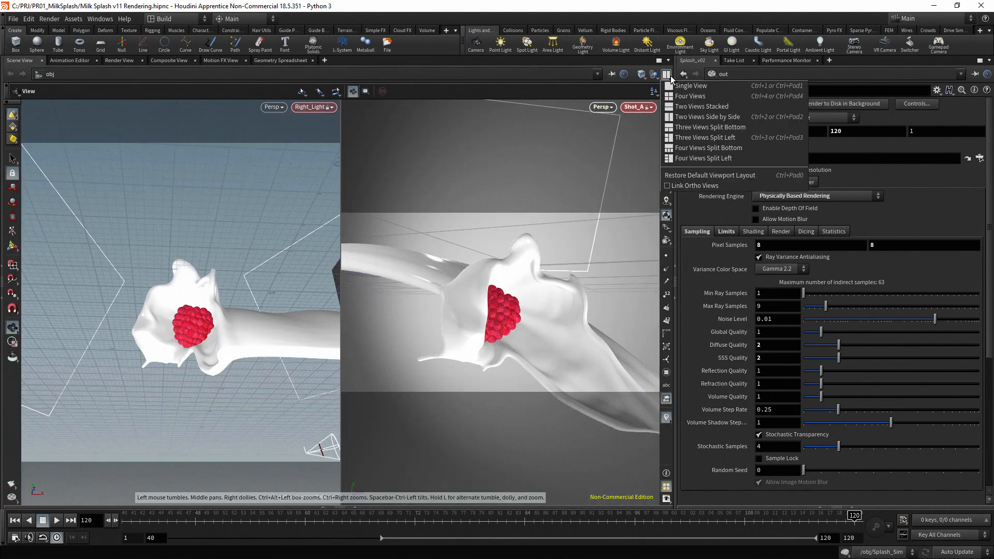
{"action": "left_click", "coordinate": [691, 86]}
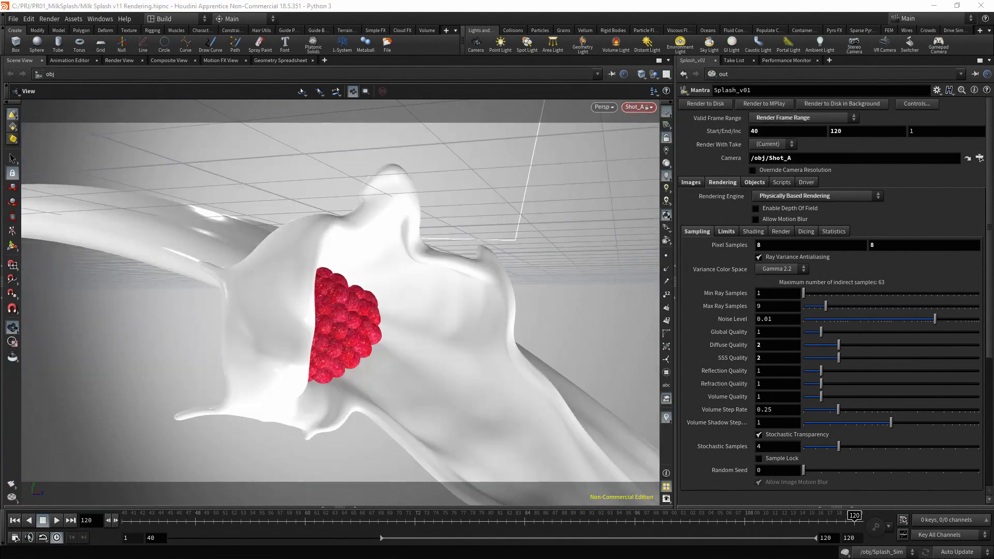